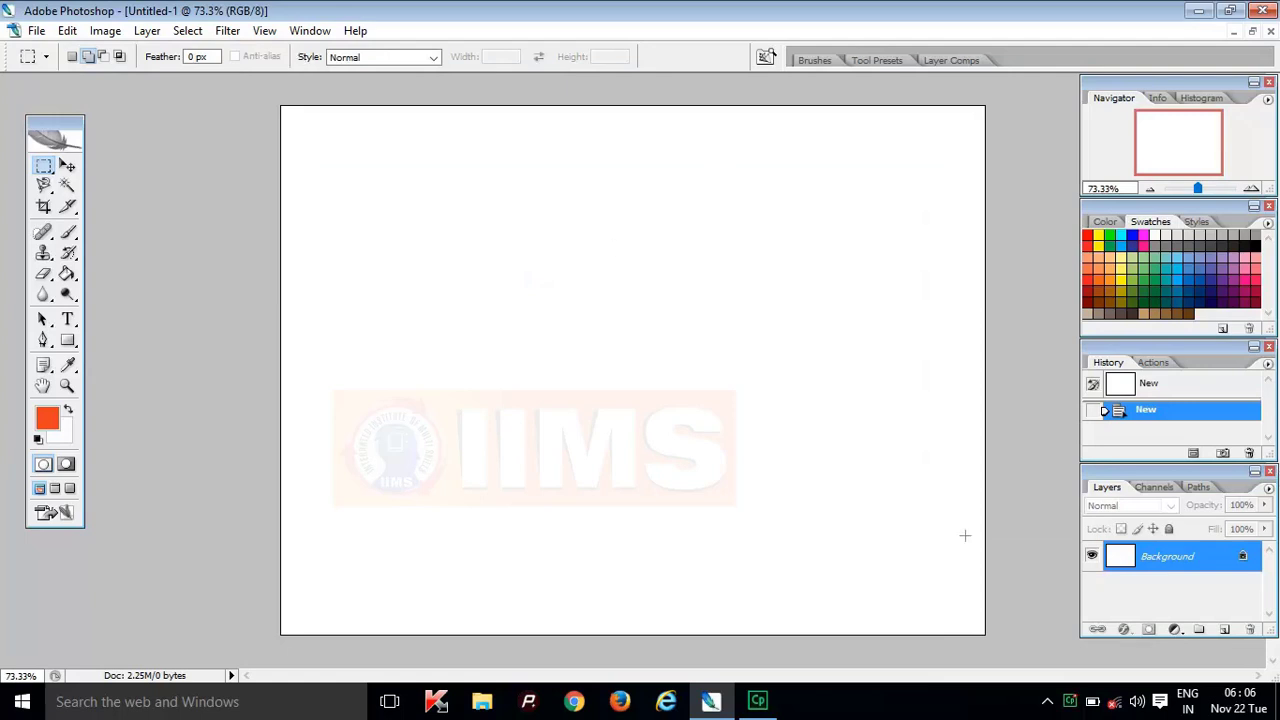
# Add a new layer and draw a rectangular marquee in New Selection mode around the centre of the canvas.
pyautogui.click(1222, 630)
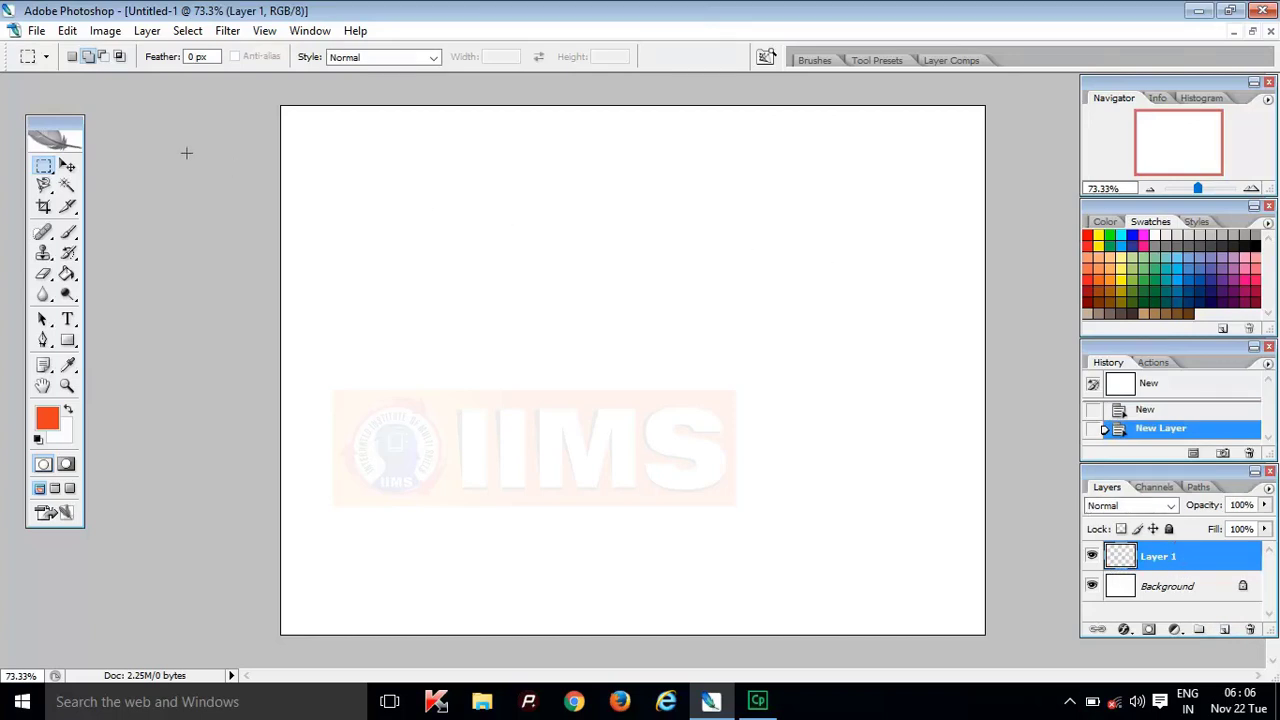
pyautogui.click(50, 170)
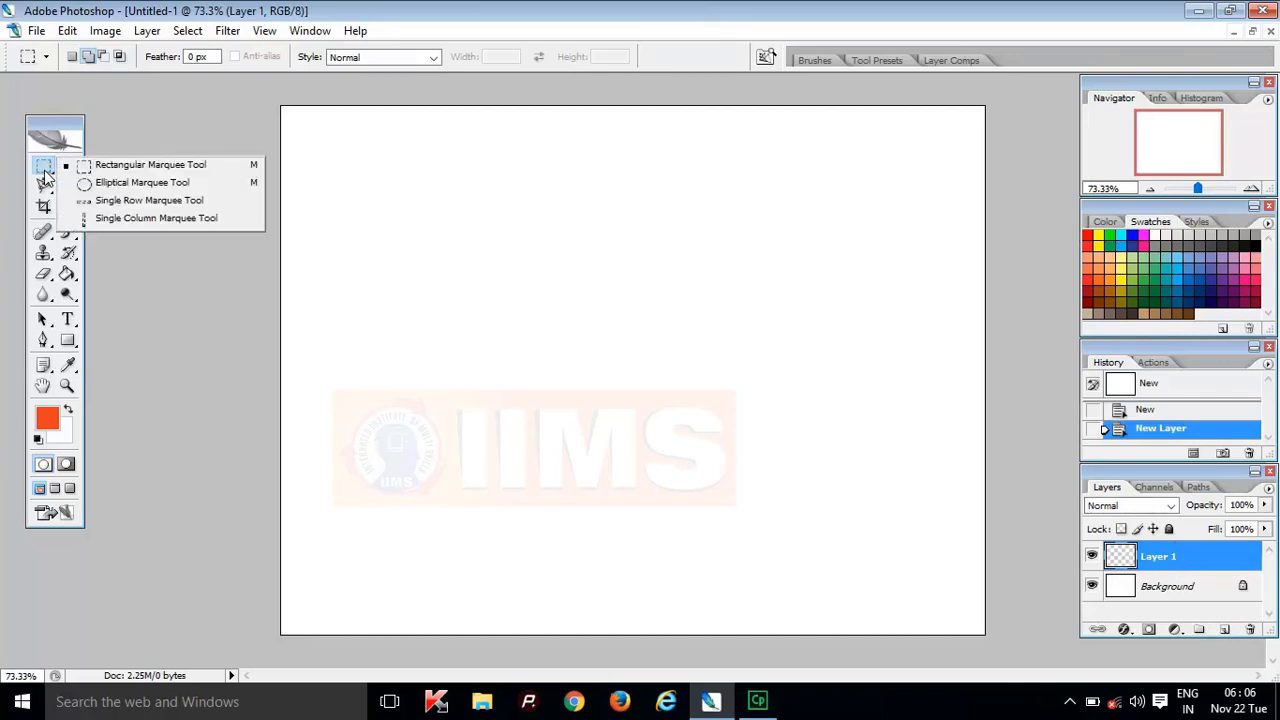
pyautogui.click(127, 169)
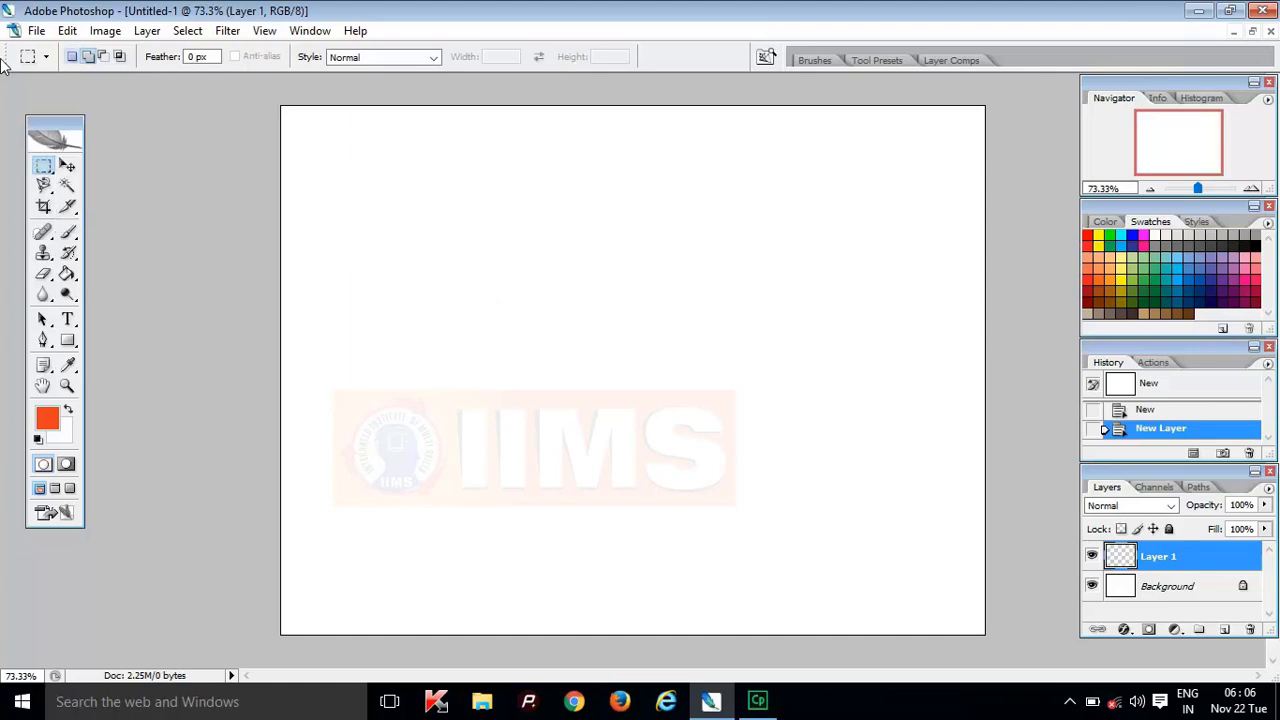
pyautogui.click(73, 57)
pyautogui.moveTo(743, 460); pyautogui.dragTo(748, 468)
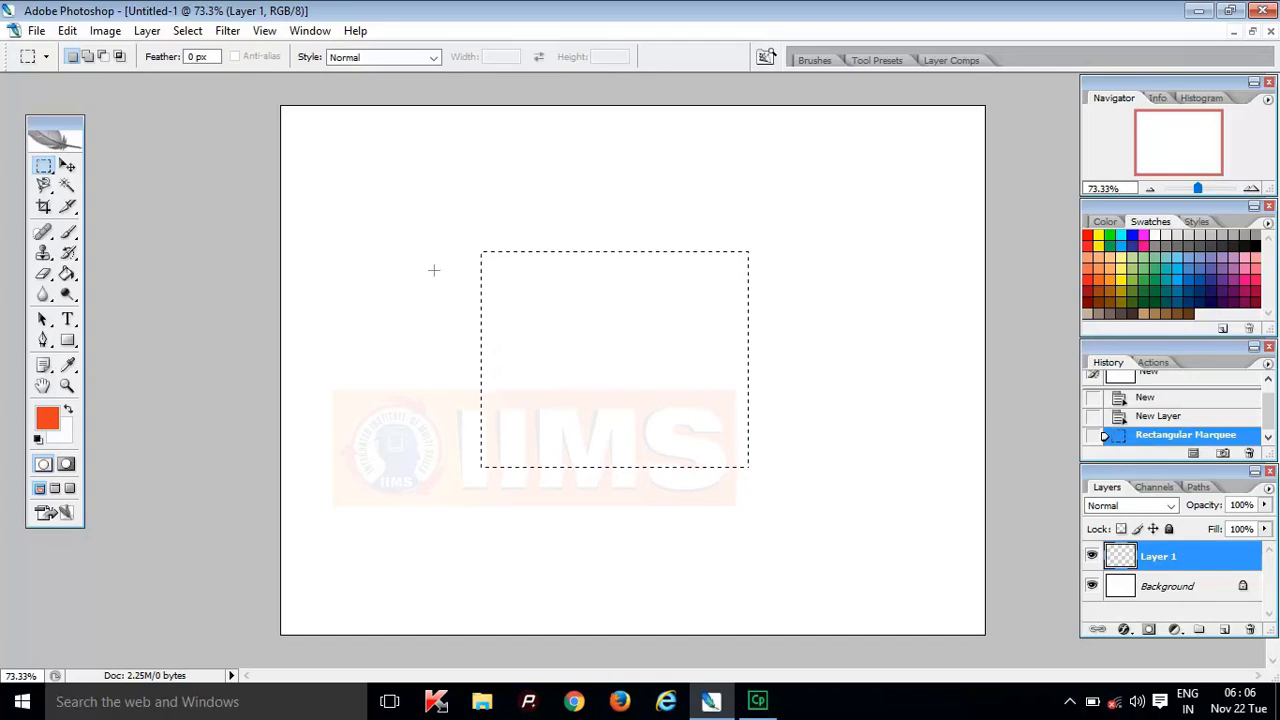
# Extend the selection in Add to Selection mode with overlapping rectangles around the first one, forming a stepped outline.
pyautogui.click(87, 57)
pyautogui.moveTo(748, 330); pyautogui.dragTo(888, 400)
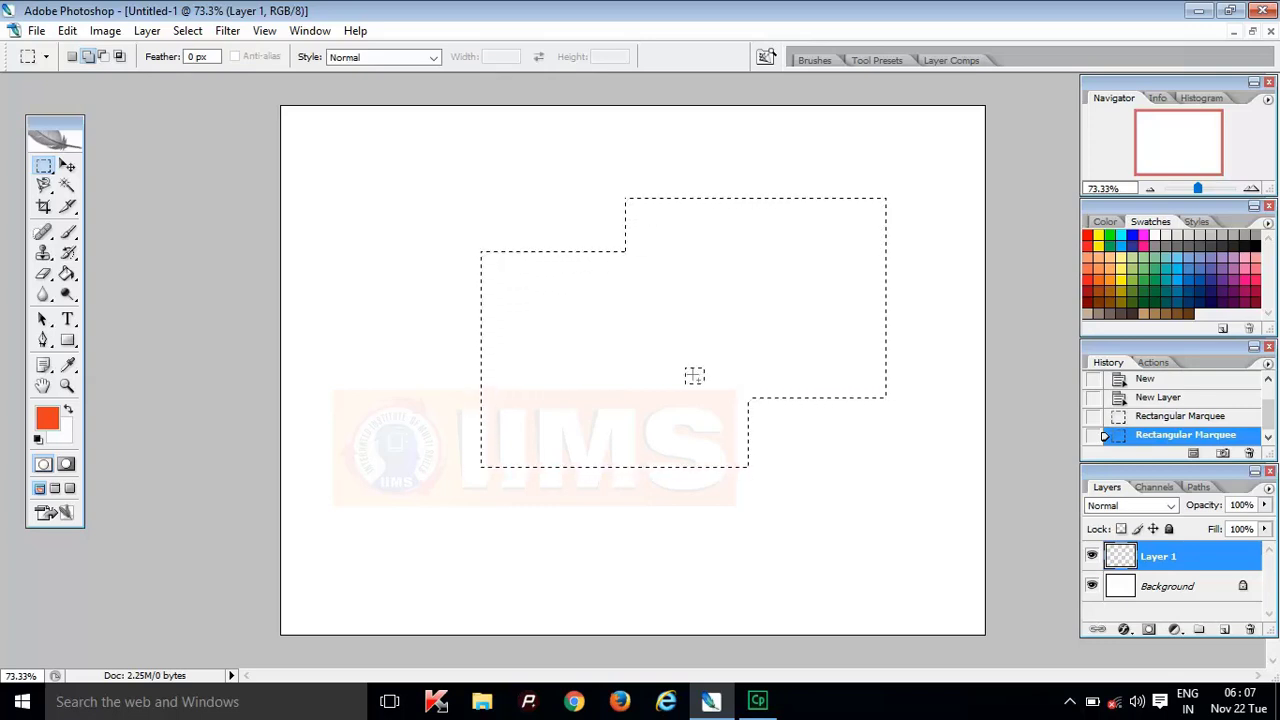
pyautogui.moveTo(686, 369); pyautogui.dragTo(914, 563)
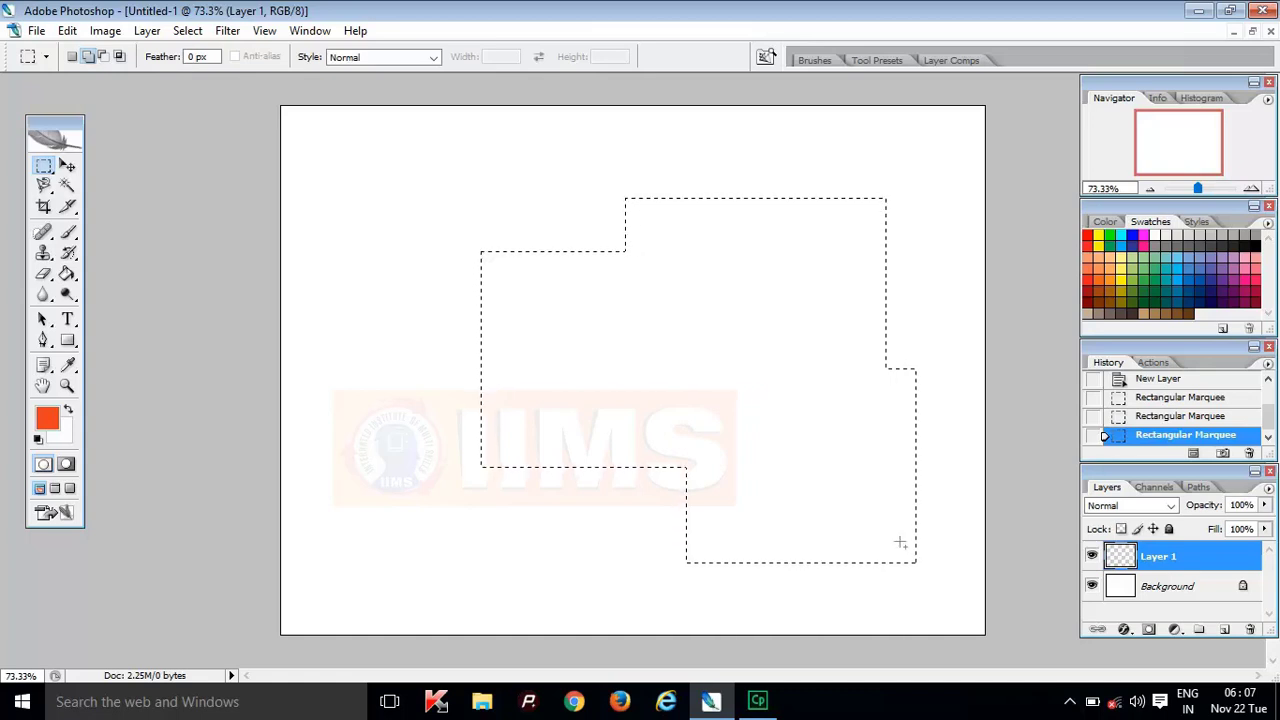
pyautogui.moveTo(641, 445); pyautogui.dragTo(680, 474)
pyautogui.moveTo(710, 501); pyautogui.dragTo(735, 416)
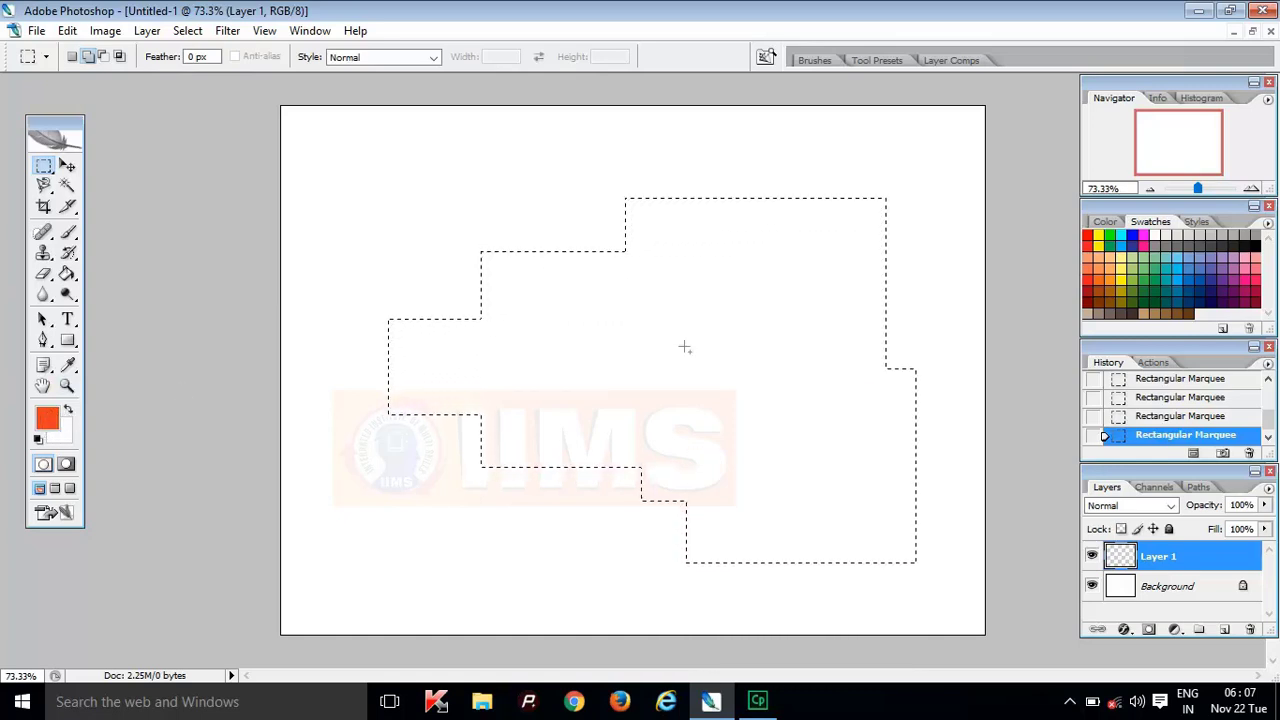
# Fill the stepped selection with the orange foreground colour, deselect it, and shift the shape slightly left.
pyautogui.hotkey('alt', 'BackSpace')
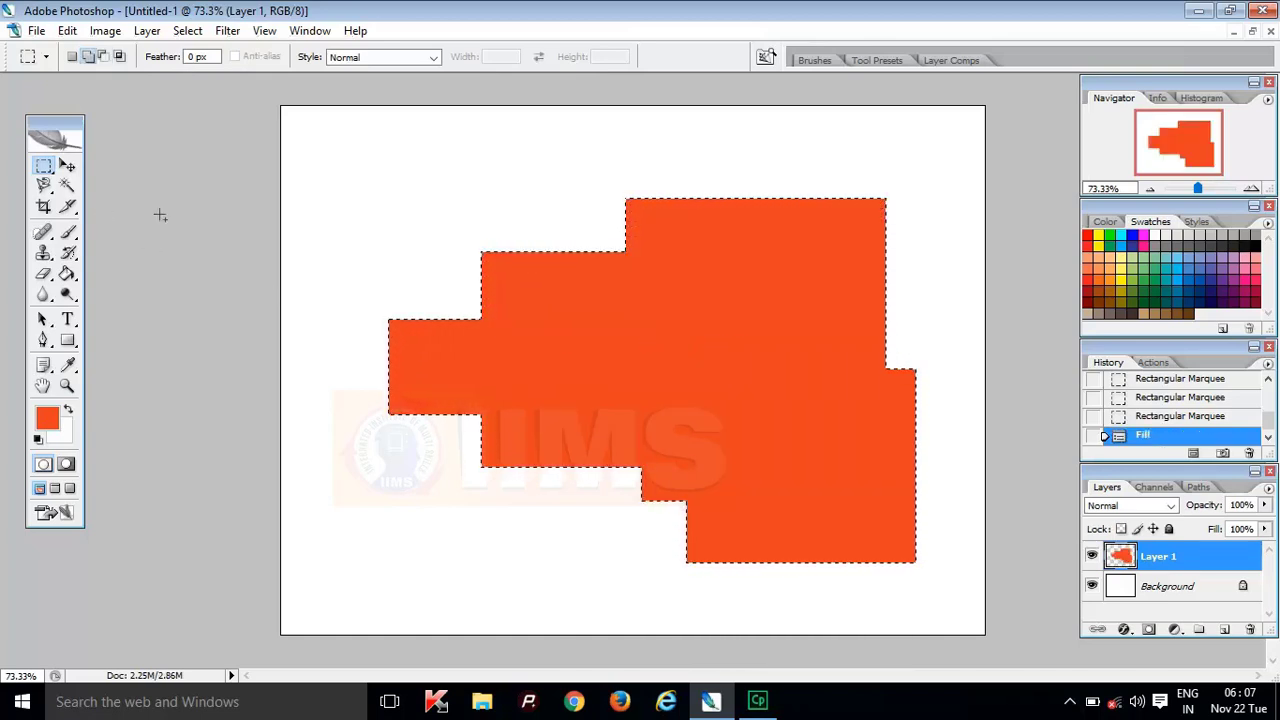
pyautogui.hotkey('ctrl', 'd')
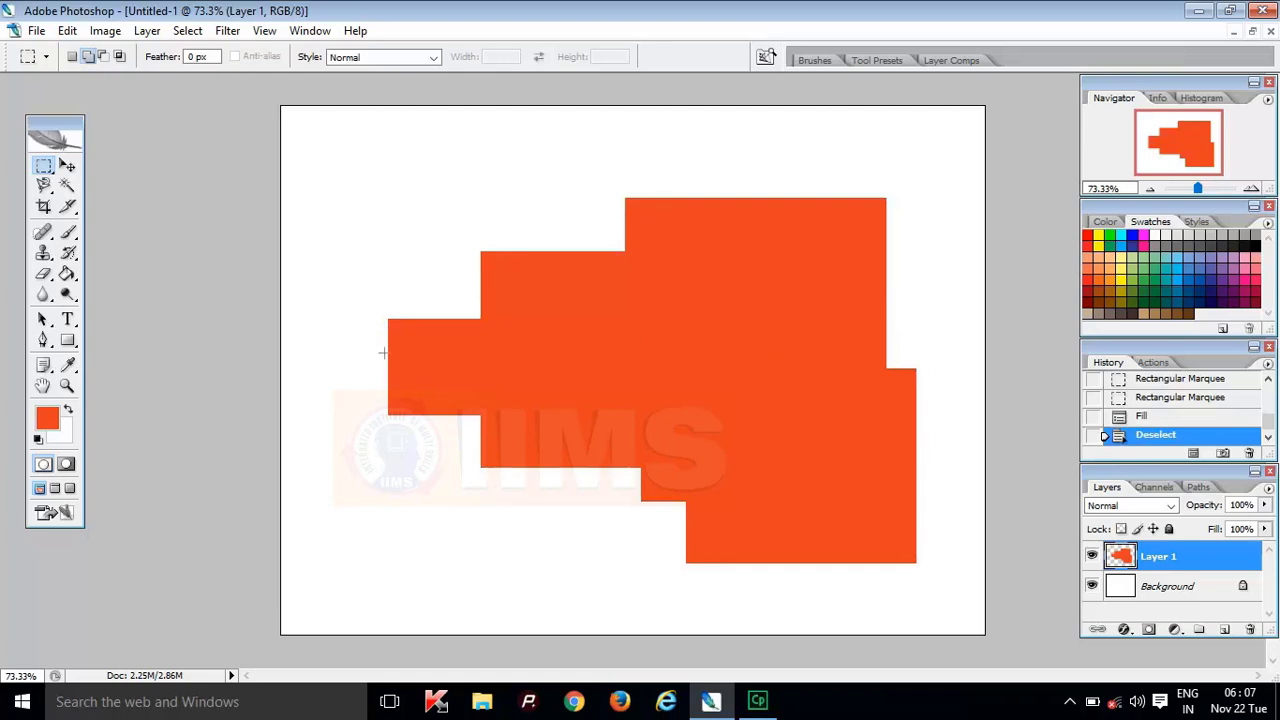
pyautogui.click(67, 166)
pyautogui.moveTo(796, 340); pyautogui.dragTo(702, 341)
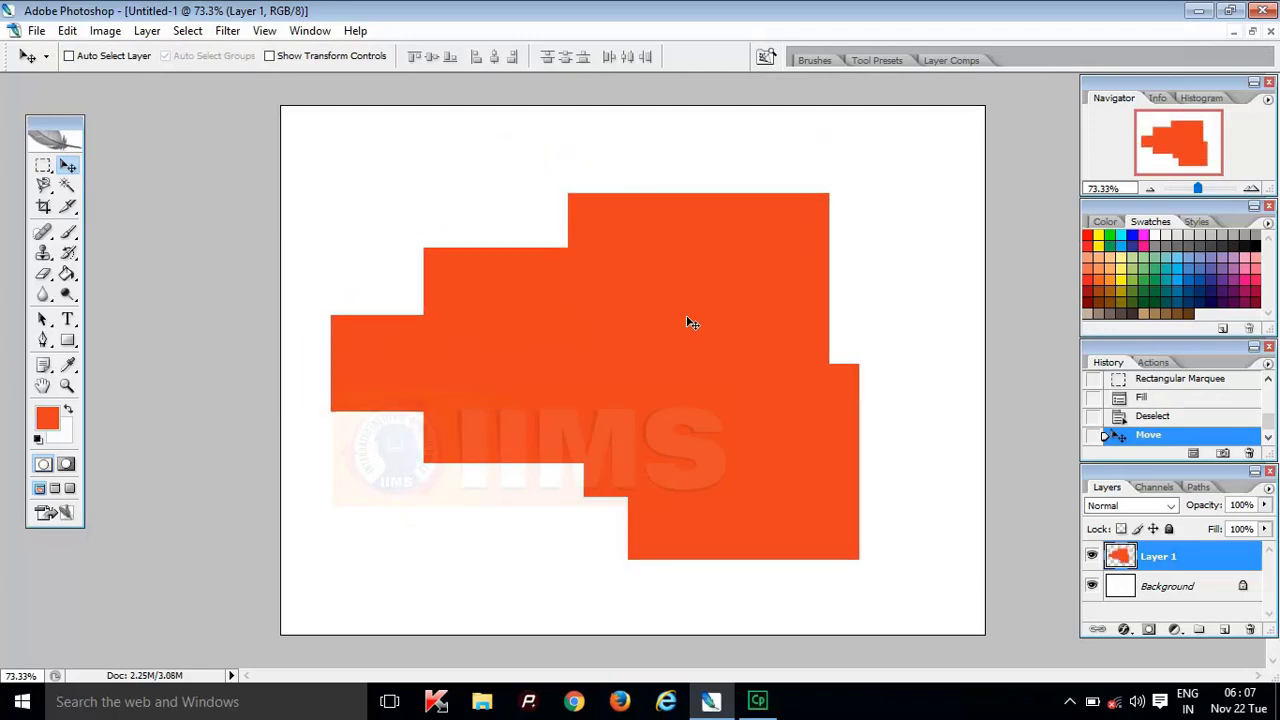
# Delete the layer holding the stepped shape and add a new empty layer.
pyautogui.press('Delete')
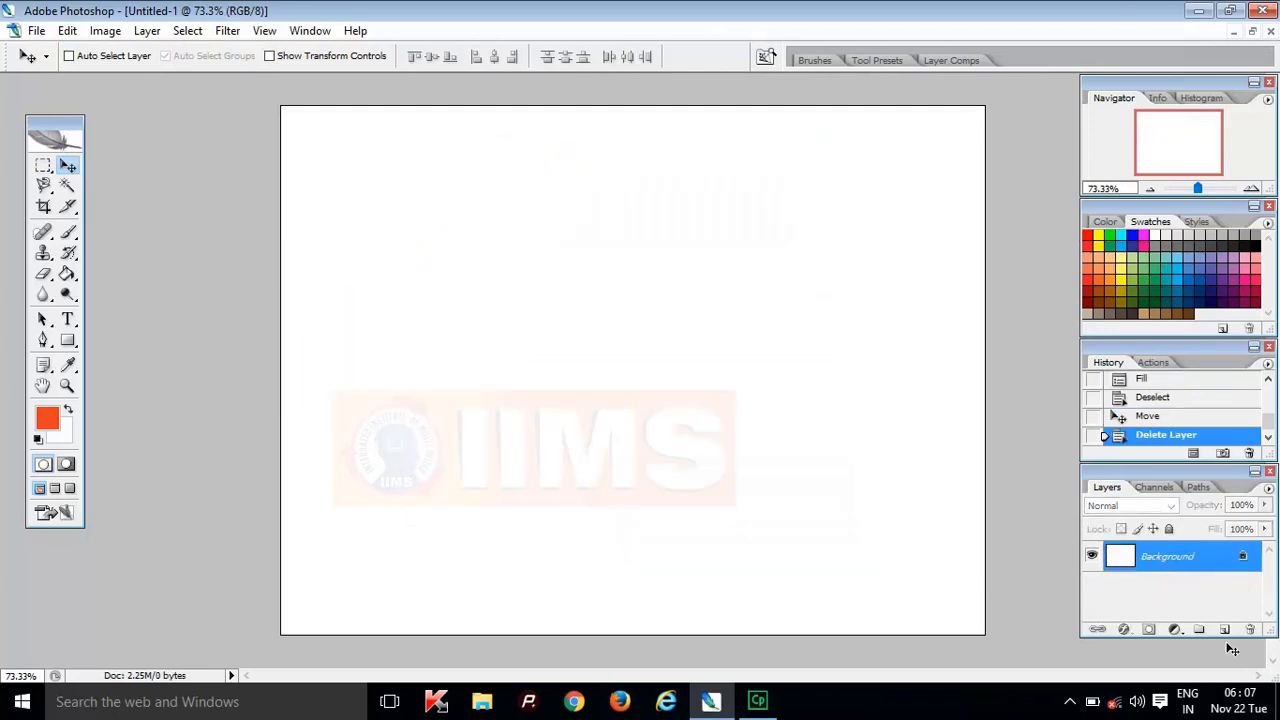
pyautogui.click(1225, 629)
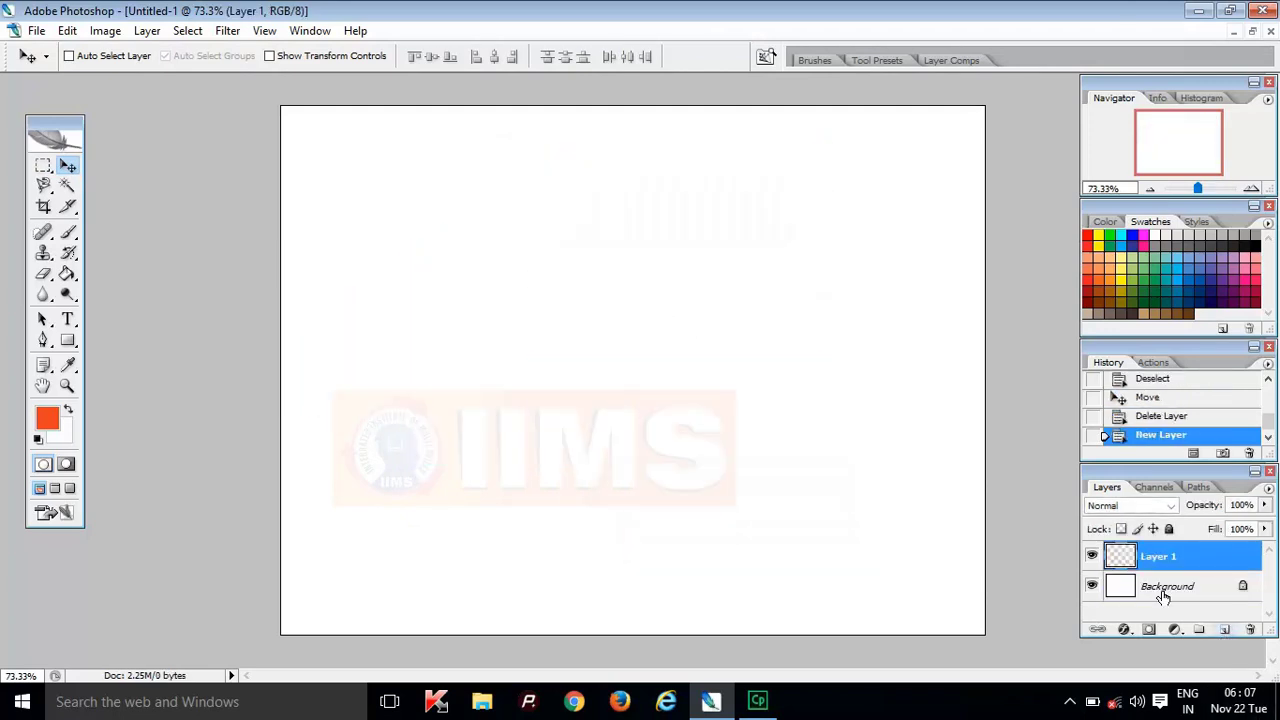
# Use the Elliptical Marquee in Add to Selection mode to select seven overlapping ellipses in a chain dipping down and rising again.
pyautogui.click(43, 165)
pyautogui.click(112, 183)
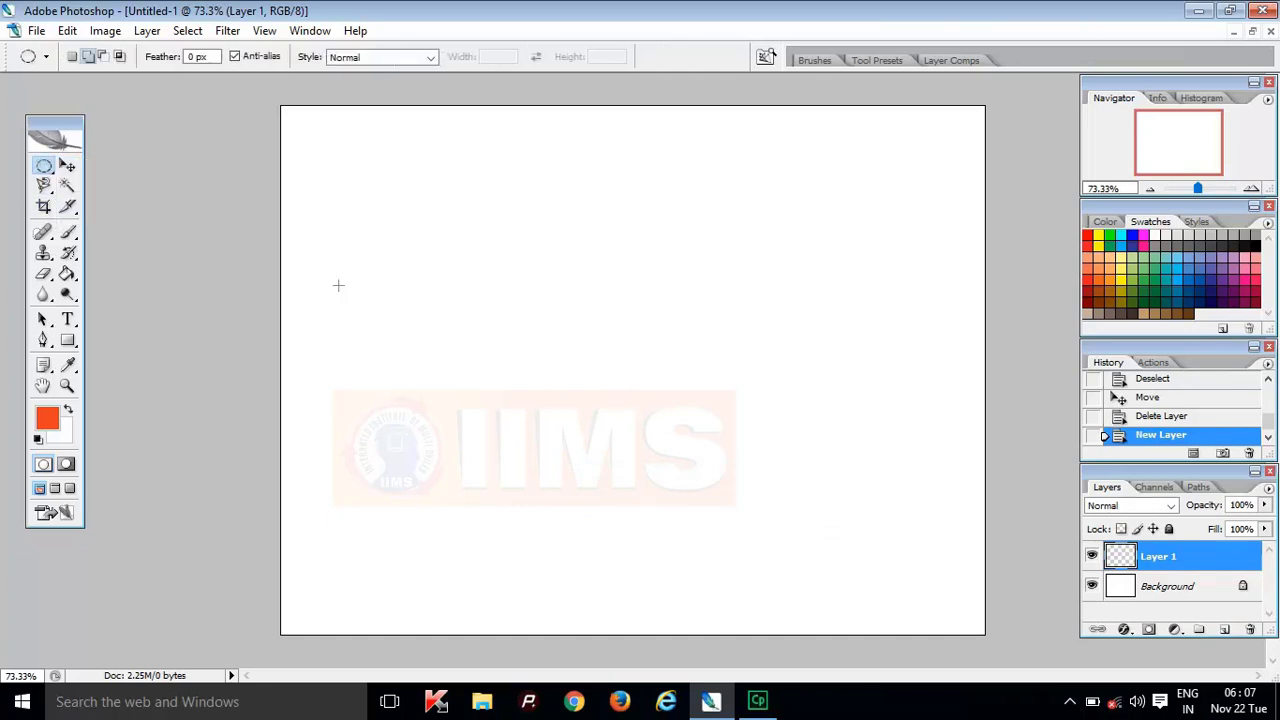
pyautogui.moveTo(410, 214); pyautogui.dragTo(470, 258)
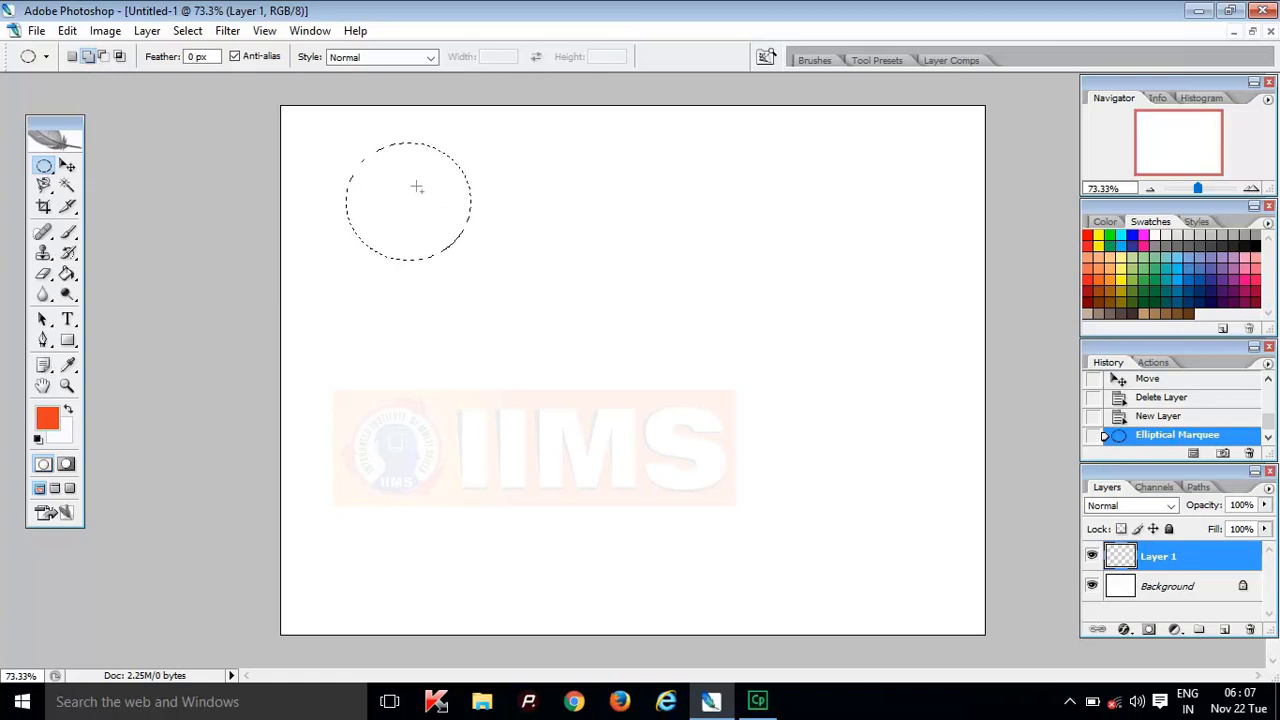
pyautogui.moveTo(510, 282); pyautogui.dragTo(560, 342)
pyautogui.moveTo(562, 411); pyautogui.dragTo(568, 421)
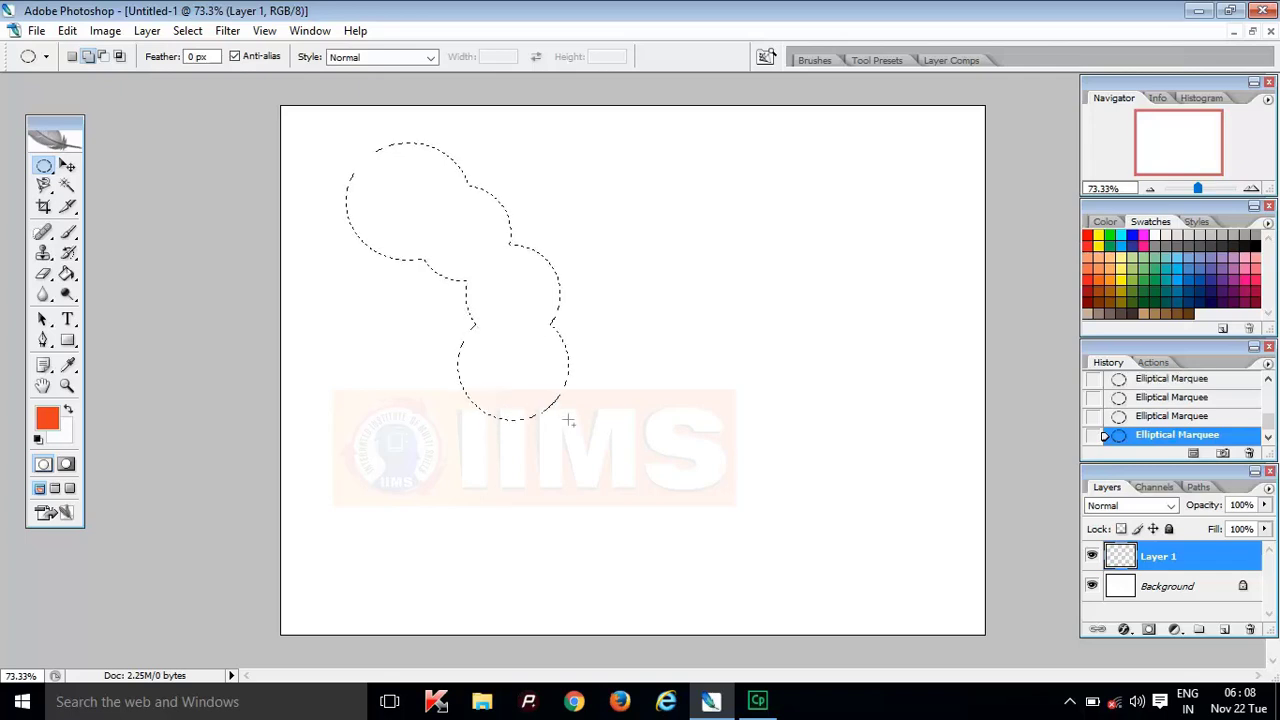
pyautogui.moveTo(542, 348); pyautogui.dragTo(628, 431)
pyautogui.moveTo(596, 333); pyautogui.dragTo(596, 344)
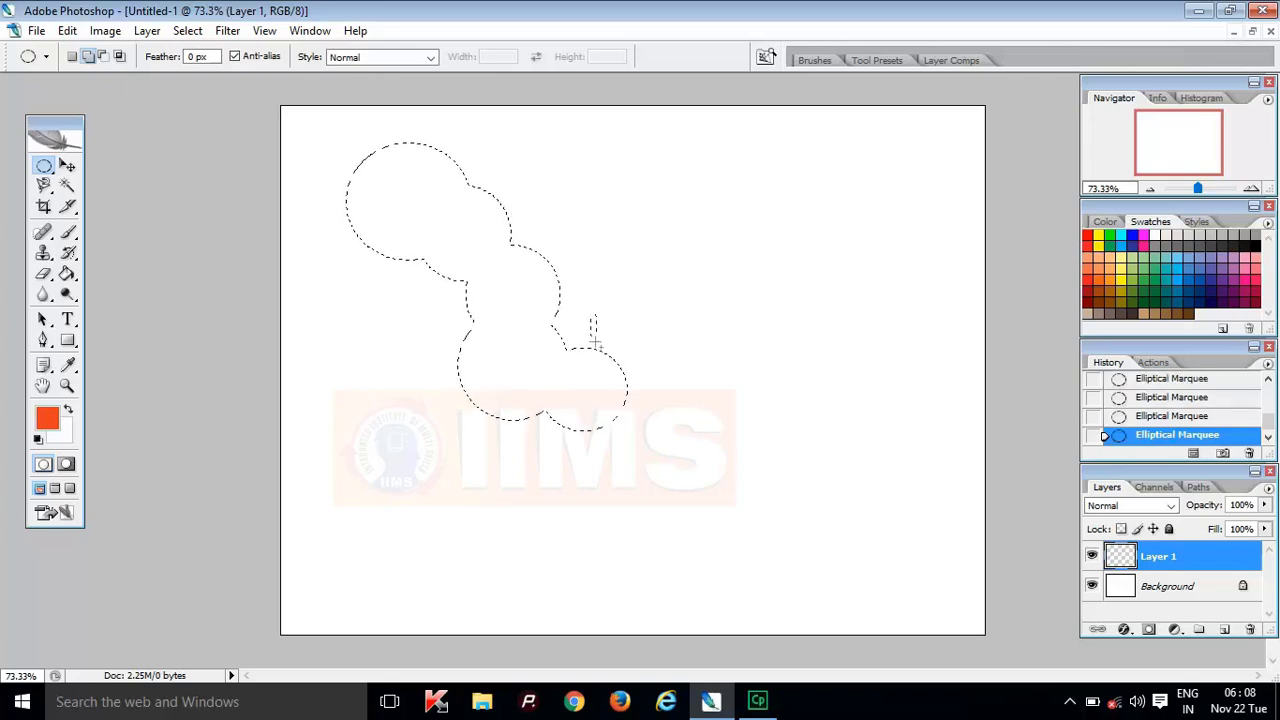
pyautogui.moveTo(675, 407); pyautogui.dragTo(675, 407)
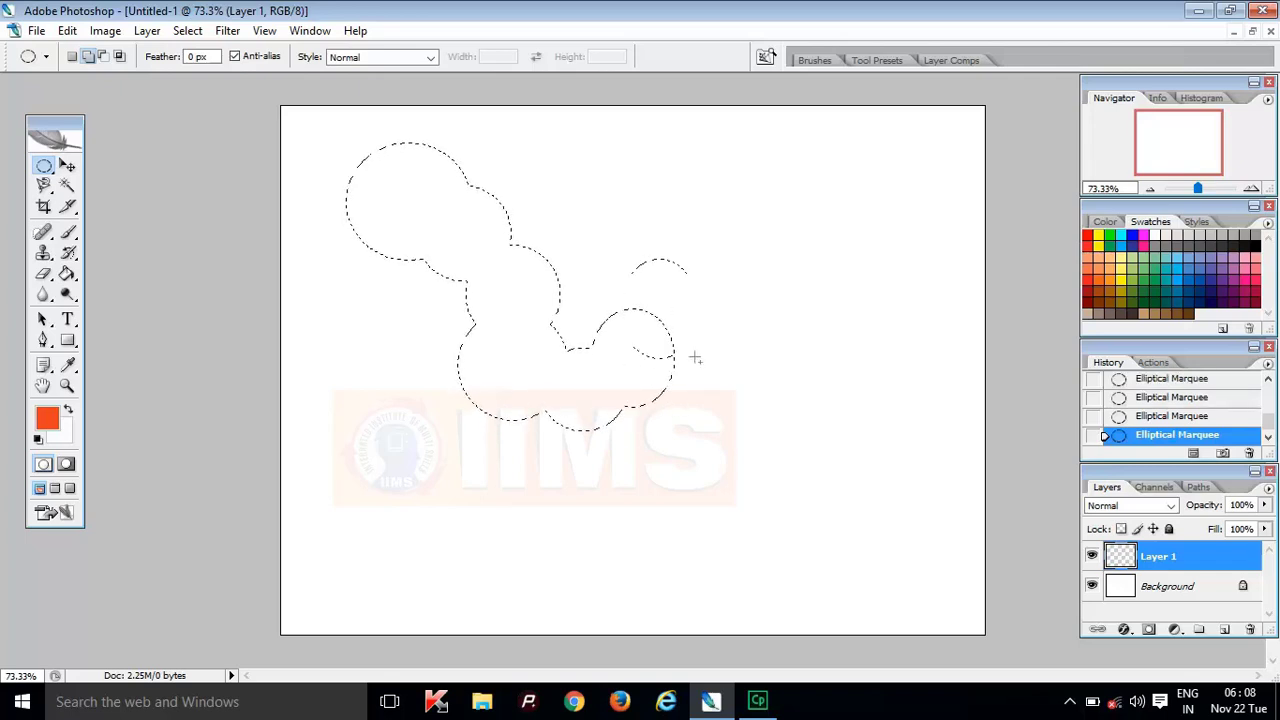
pyautogui.moveTo(695, 357); pyautogui.dragTo(708, 360)
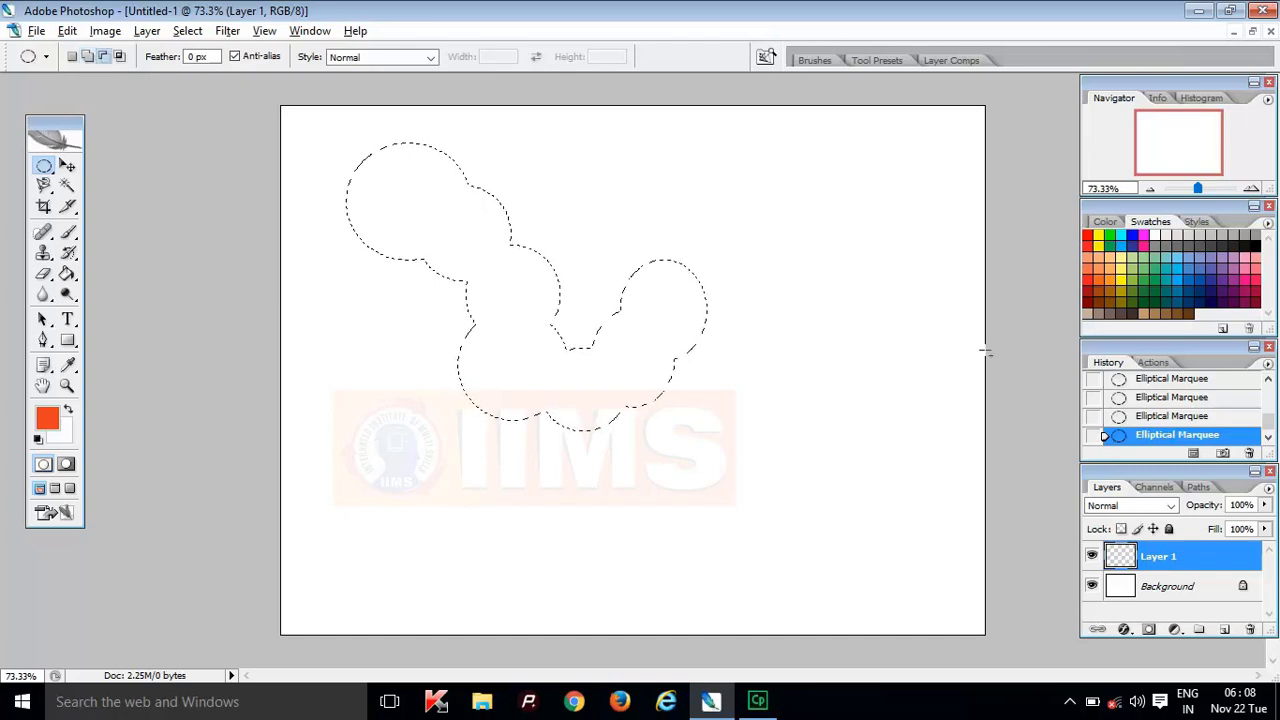
# Fill the ellipse chain with the orange foreground colour, deselect it, and move the shape toward the centre of the canvas.
pyautogui.hotkey('alt', 'BackSpace')
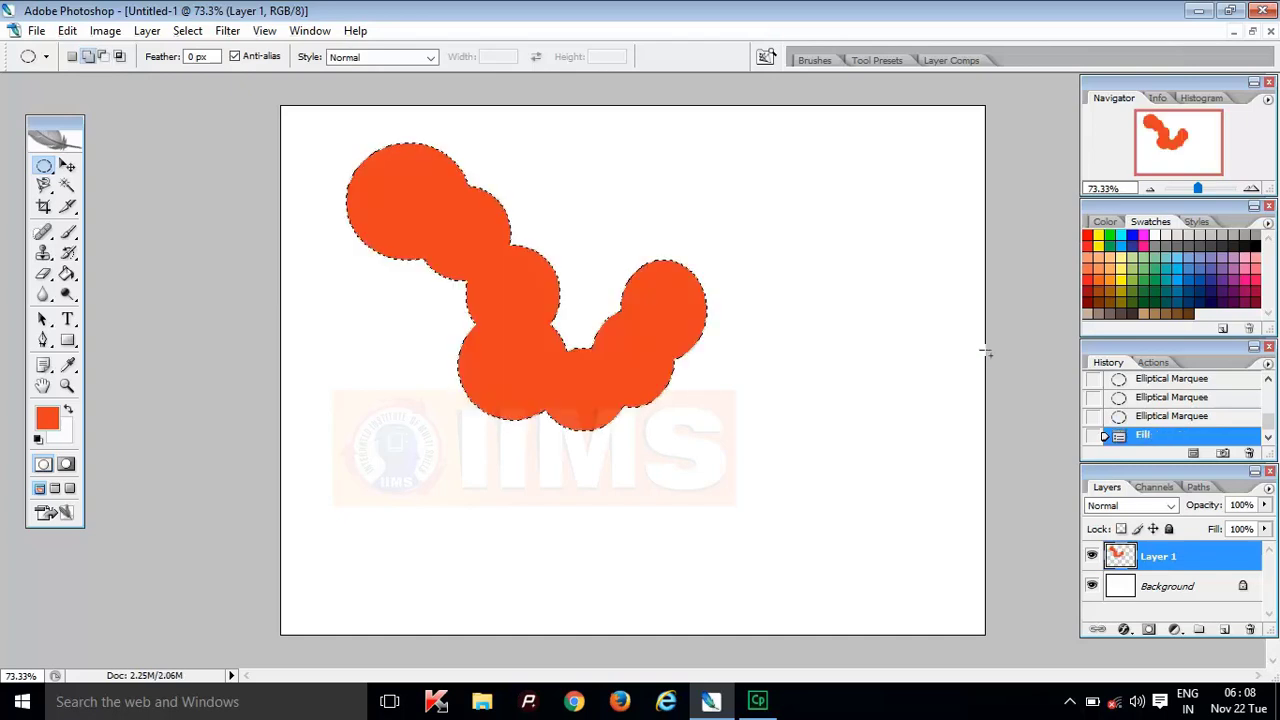
pyautogui.click(77, 167)
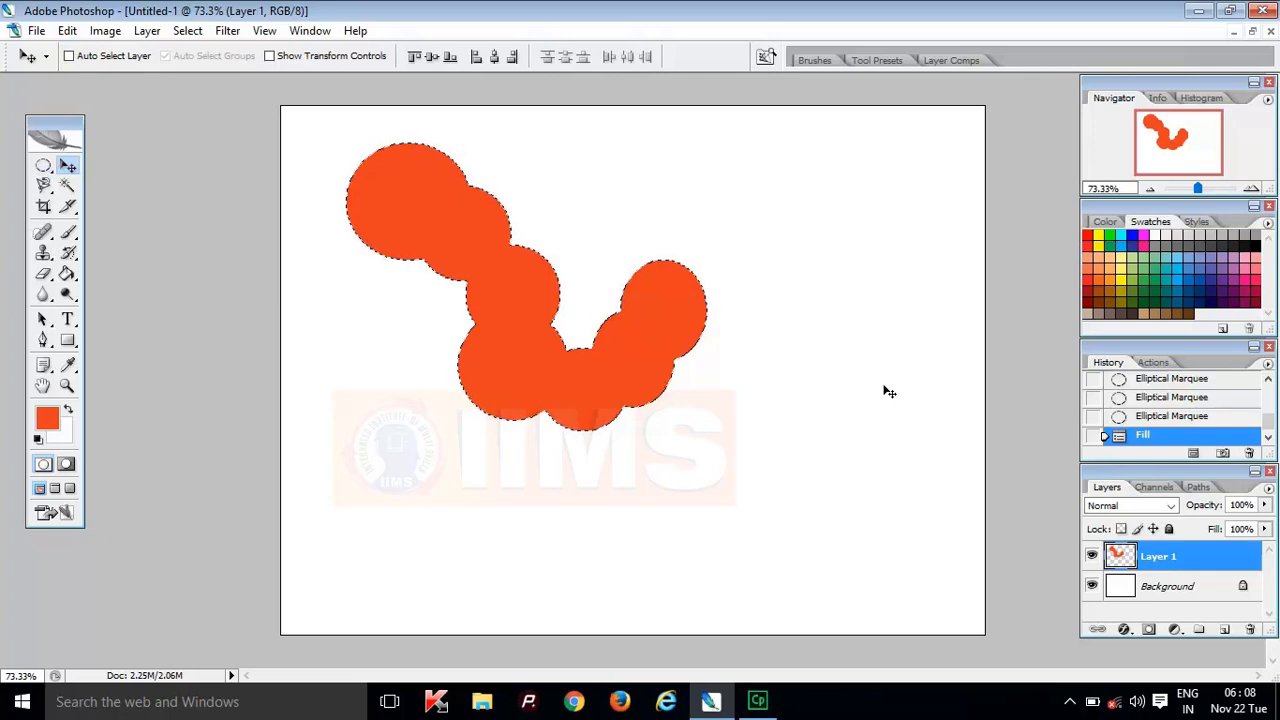
pyautogui.hotkey('ctrl', 'd')
pyautogui.moveTo(676, 338); pyautogui.dragTo(816, 408)
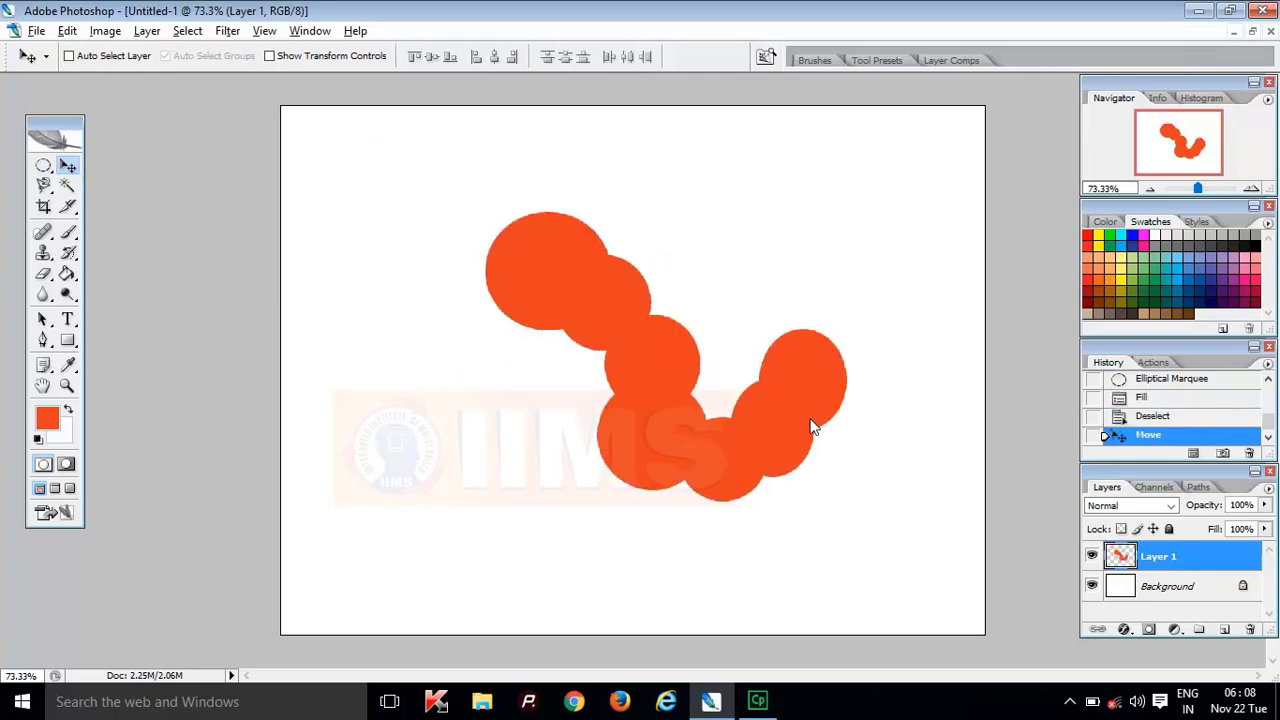
pyautogui.moveTo(792, 428); pyautogui.dragTo(708, 418)
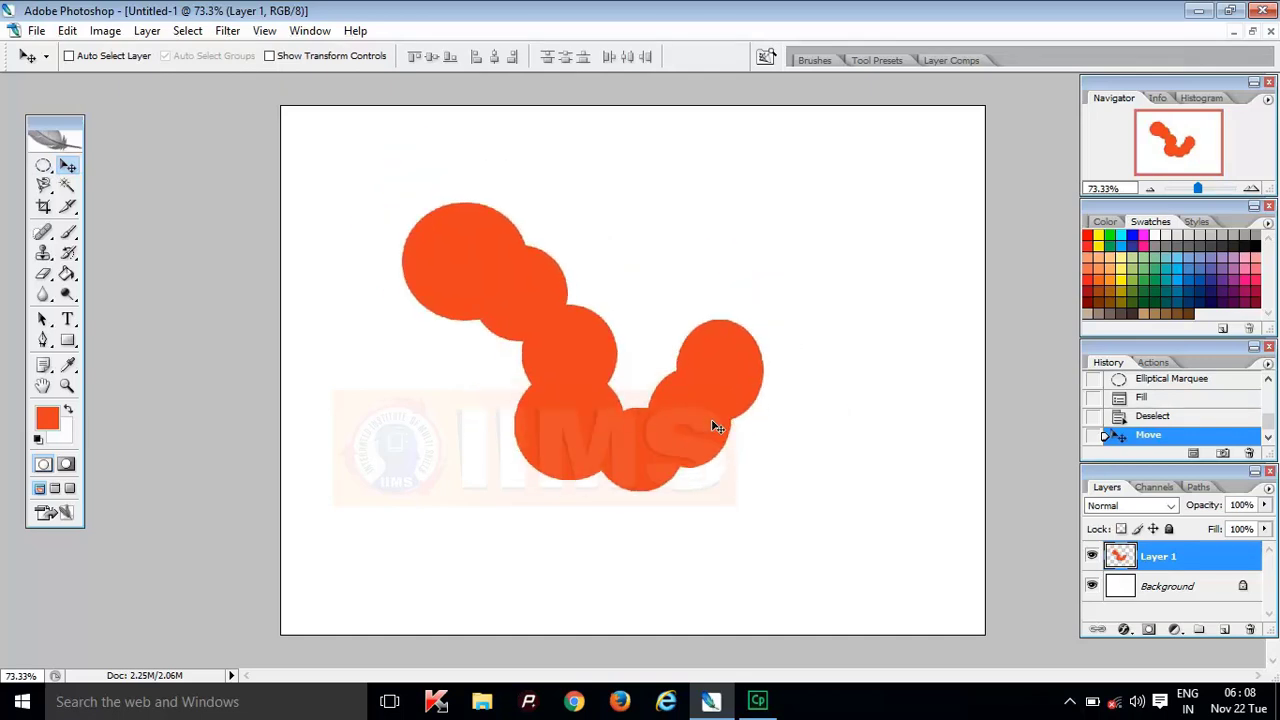
# Scale the orange chain to about 33.6% width and 33.2% height and place it in the canvas's upper-left corner.
pyautogui.hotkey('ctrl', 't')
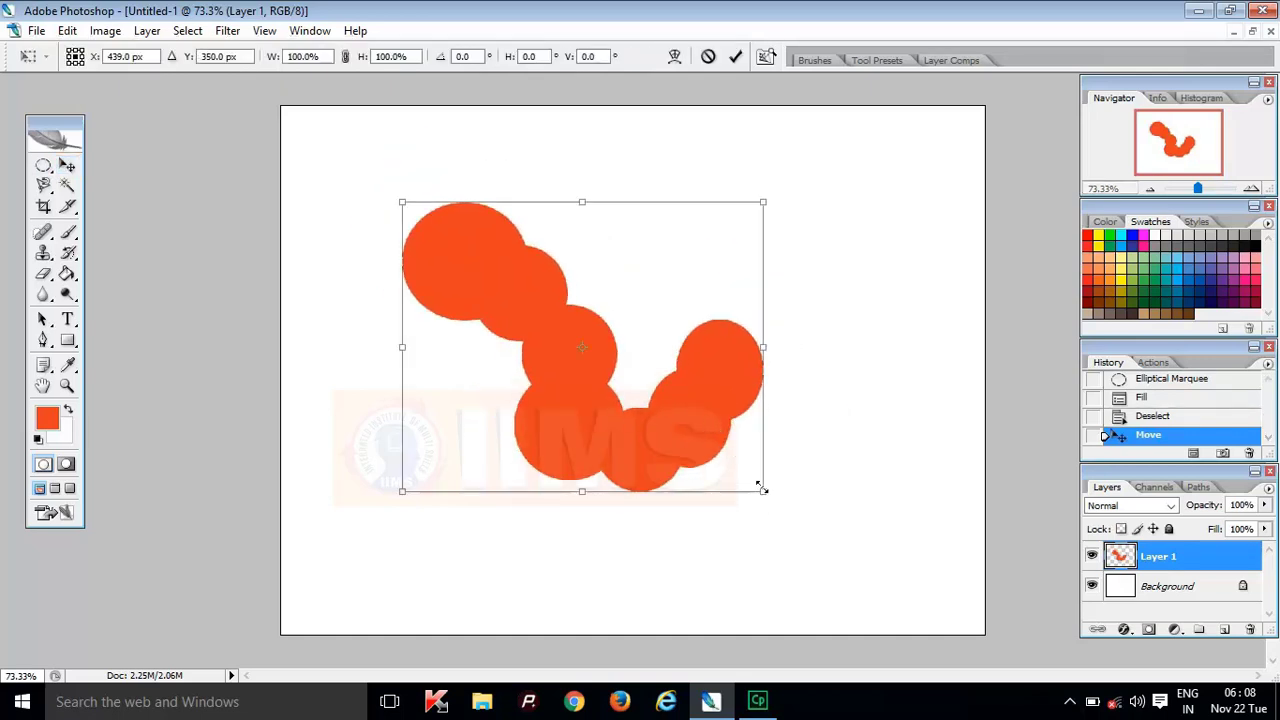
pyautogui.rightClick(723, 400)
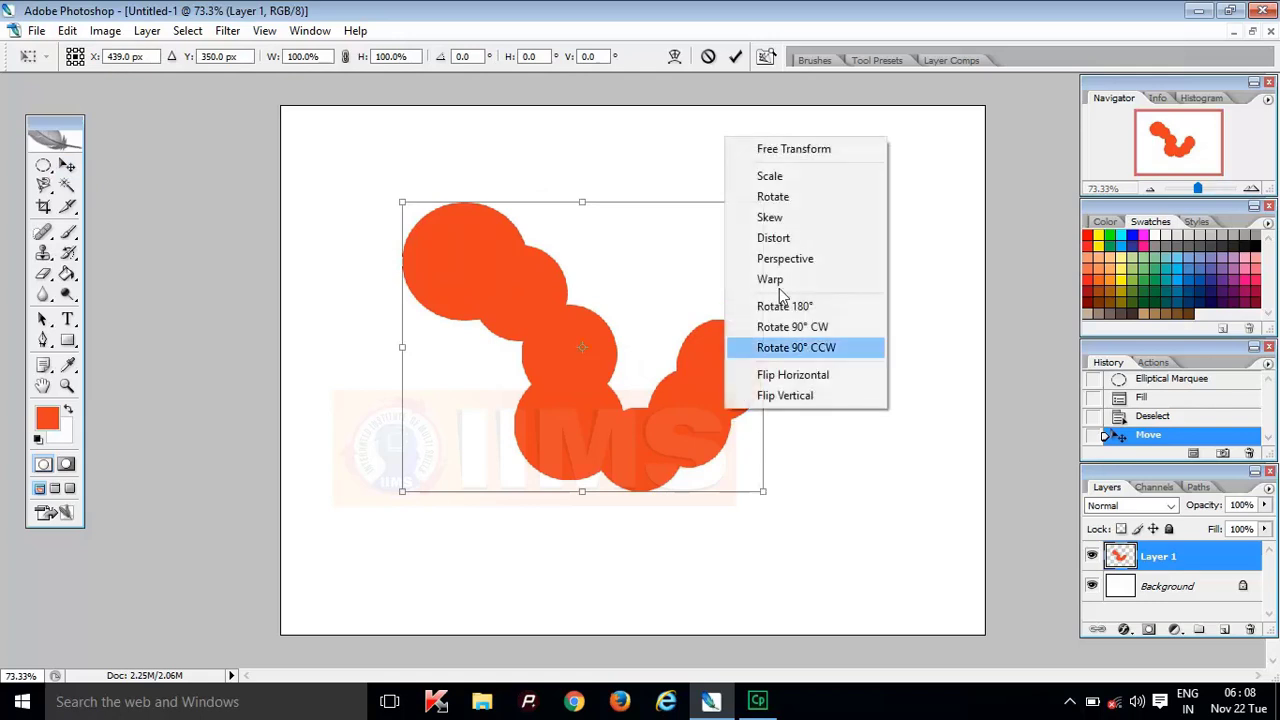
pyautogui.click(786, 176)
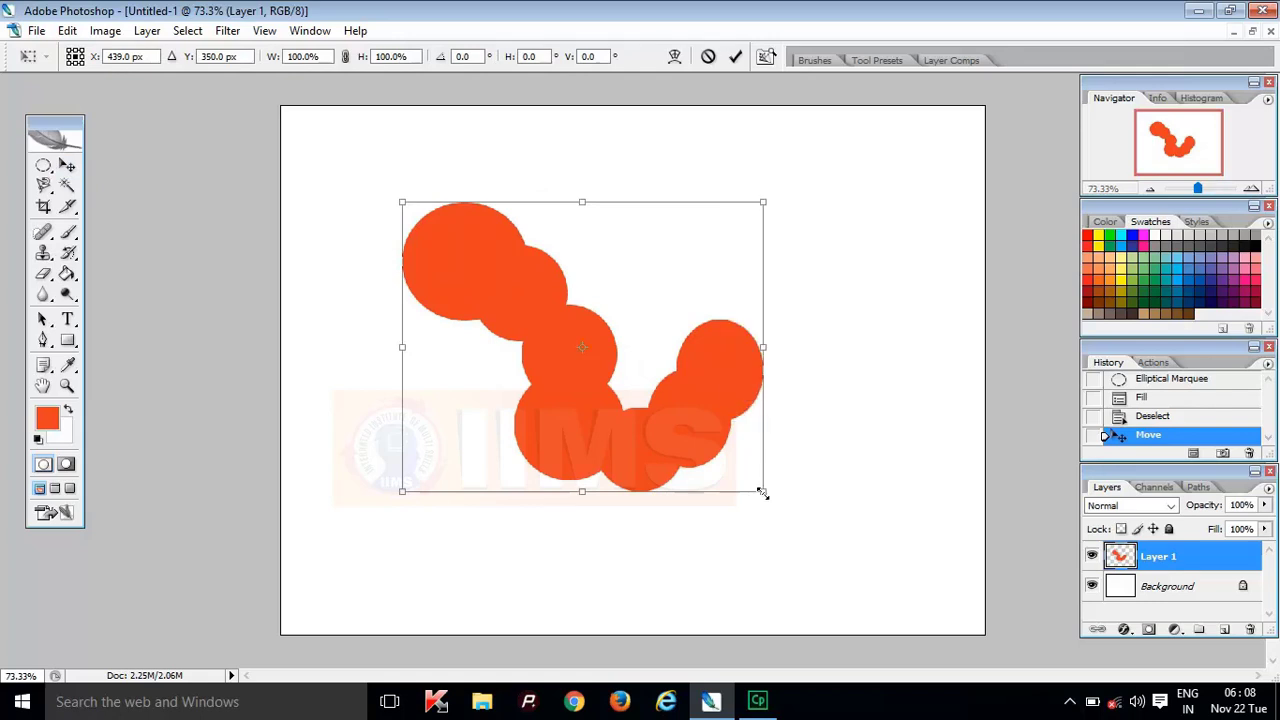
pyautogui.moveTo(762, 492); pyautogui.dragTo(397, 192)
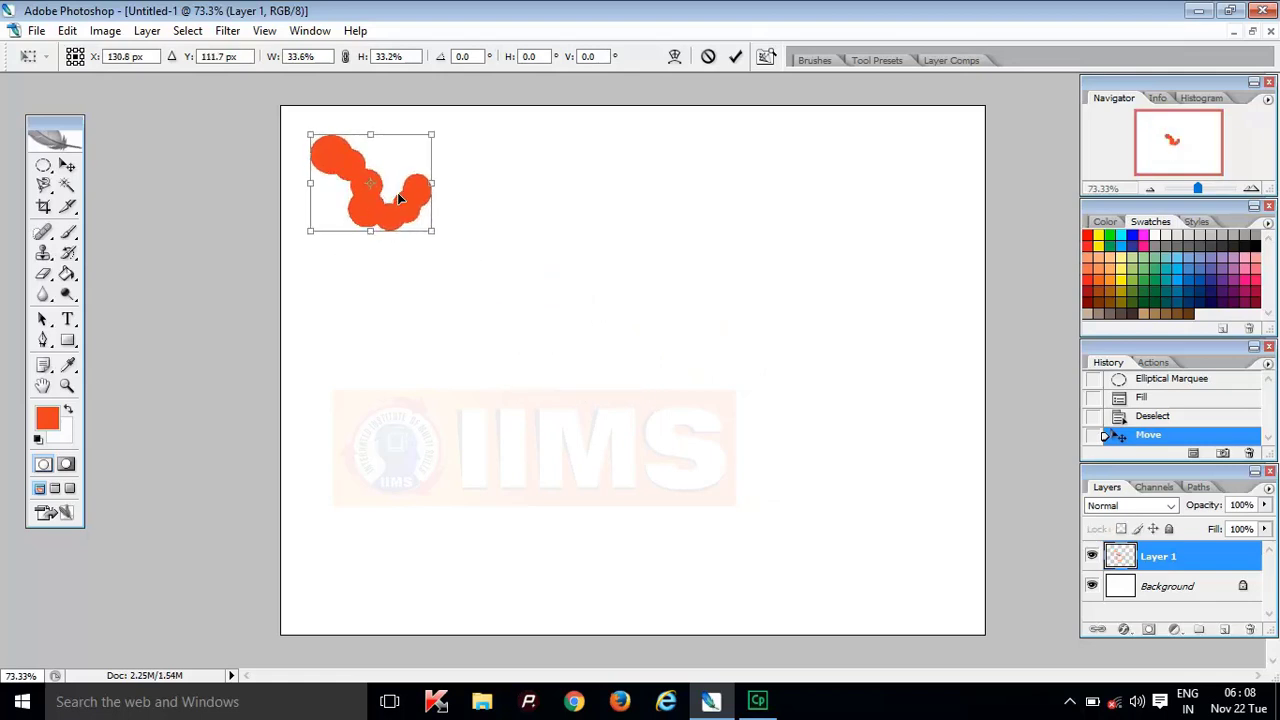
pyautogui.click(735, 58)
# Draw a rectangular marquee selection in the empty middle area of the canvas.
pyautogui.click(43, 166)
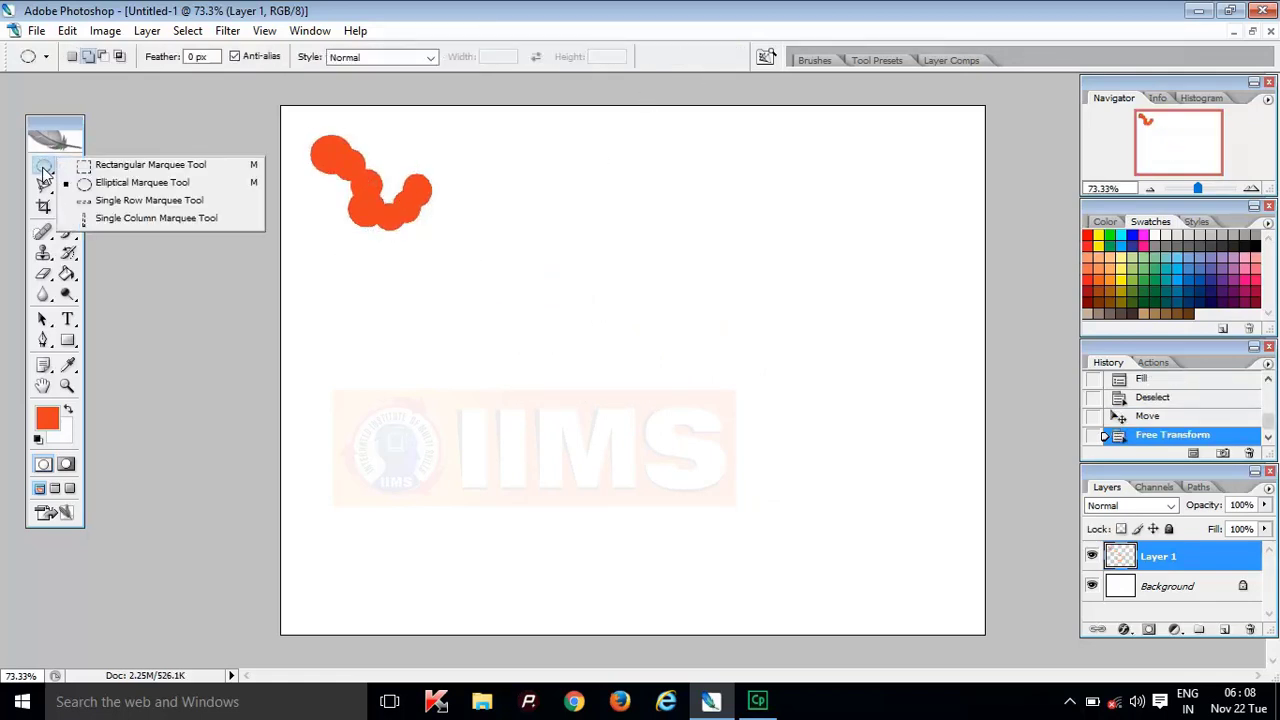
pyautogui.click(178, 166)
pyautogui.moveTo(553, 309); pyautogui.dragTo(774, 494)
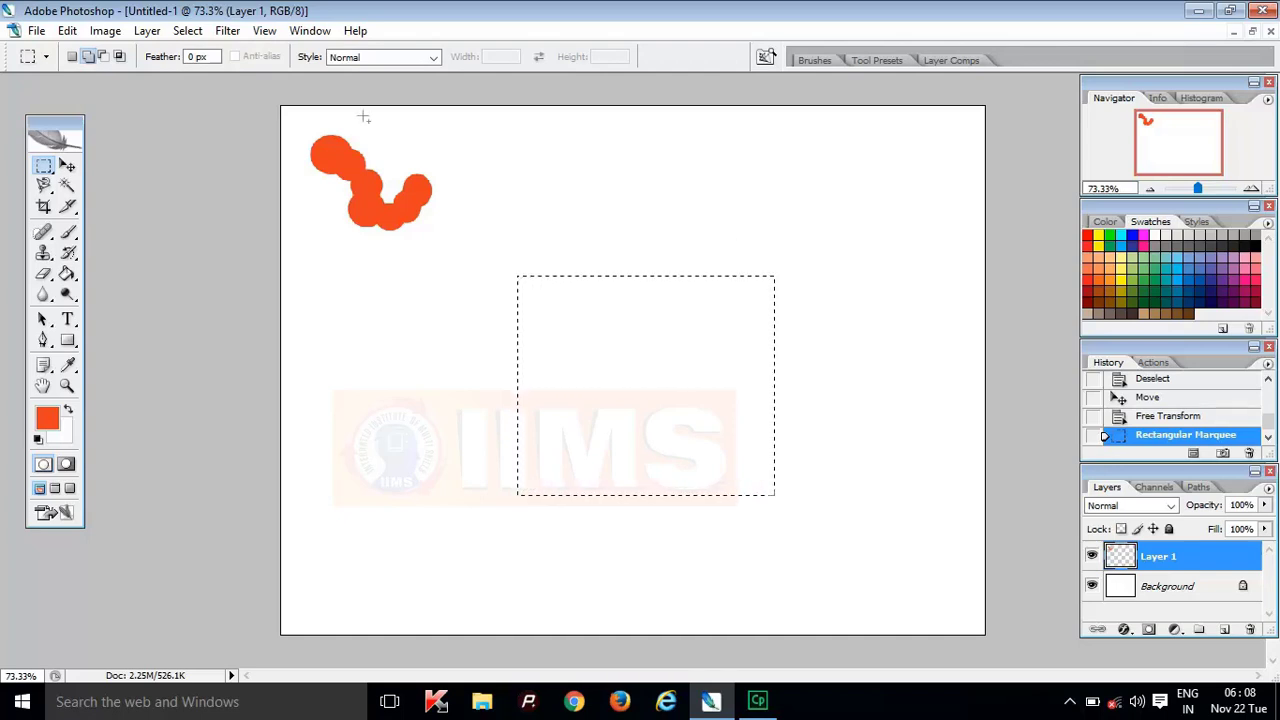
# Subtract a rectangle from each of the selection's four corners so that a cross shape remains.
pyautogui.click(90, 57)
pyautogui.click(103, 57)
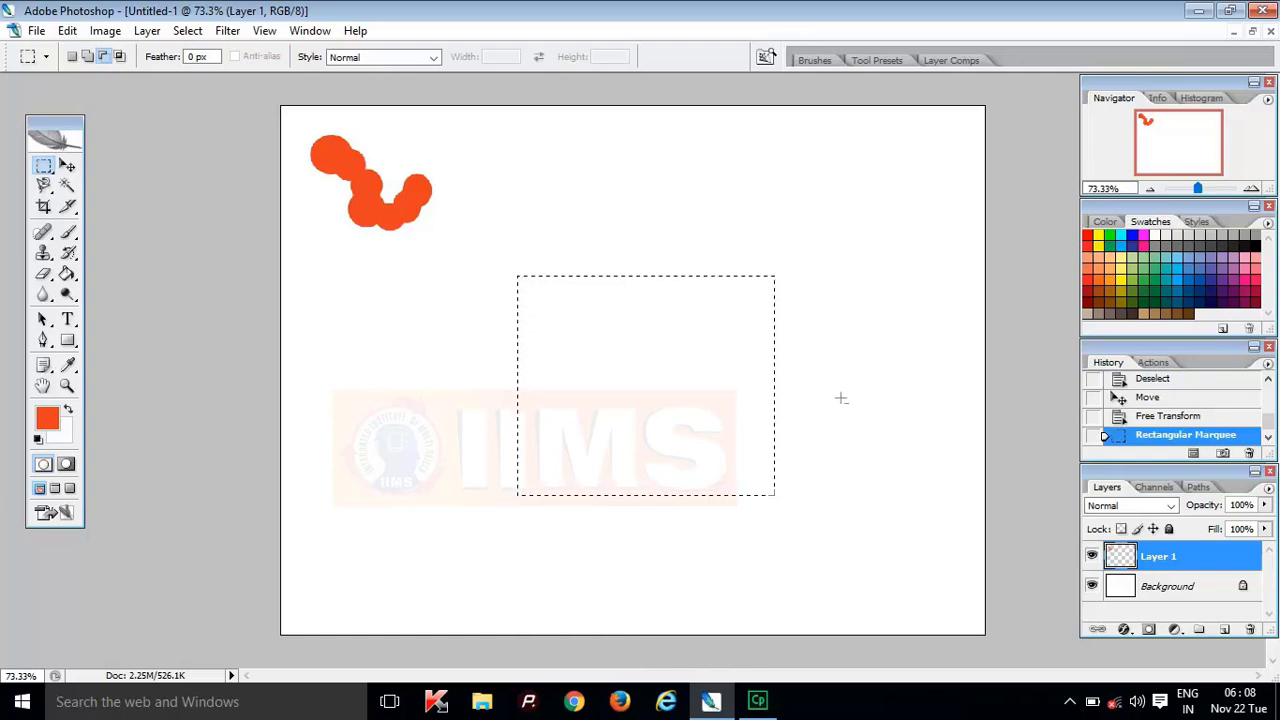
pyautogui.moveTo(716, 500); pyautogui.dragTo(672, 584)
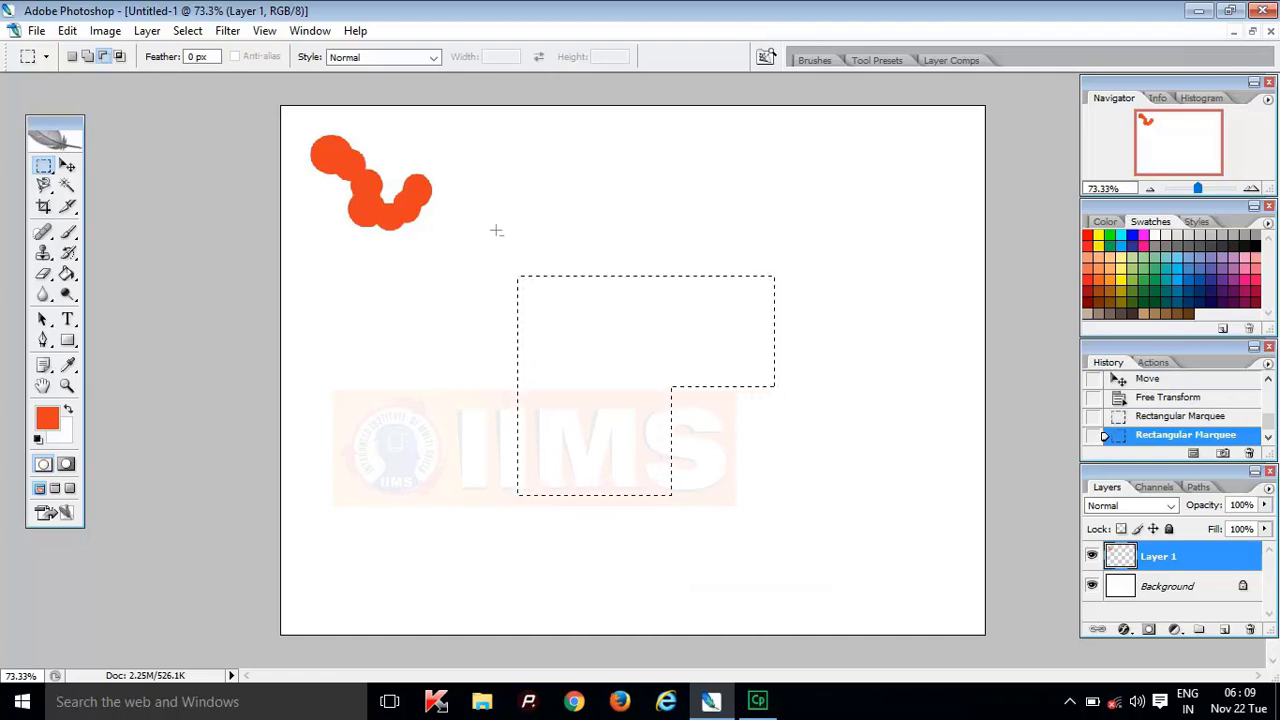
pyautogui.moveTo(455, 203); pyautogui.dragTo(632, 370)
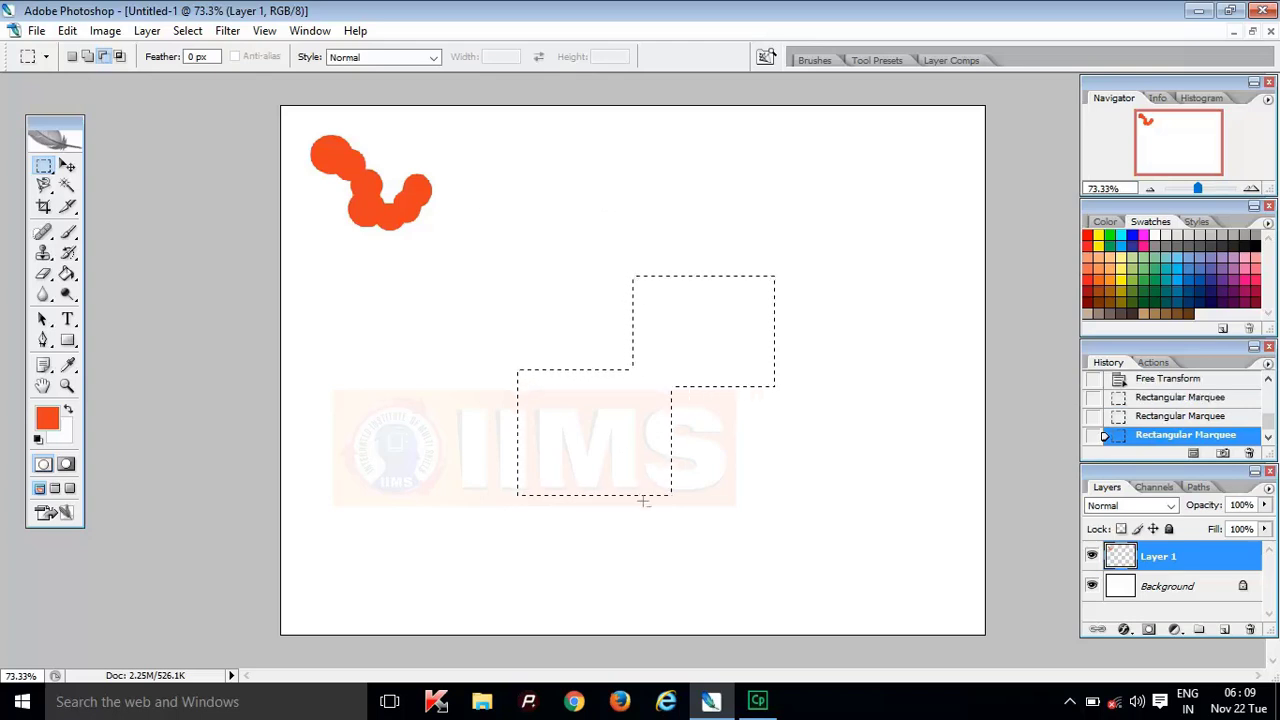
pyautogui.moveTo(678, 226); pyautogui.dragTo(829, 363)
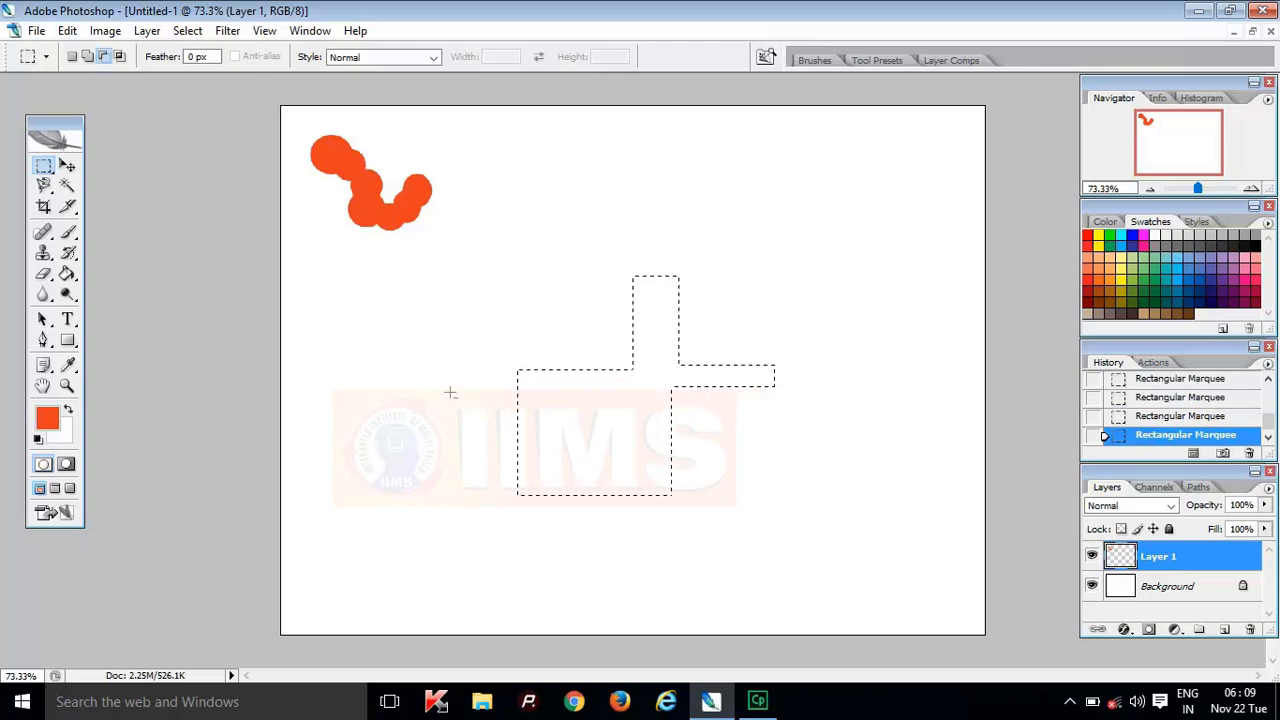
pyautogui.moveTo(449, 391); pyautogui.dragTo(630, 578)
# Fill the cross selection with the orange foreground colour, deselect it, and move the layer's artwork slightly right.
pyautogui.hotkey('alt', 'BackSpace')
pyautogui.click(67, 165)
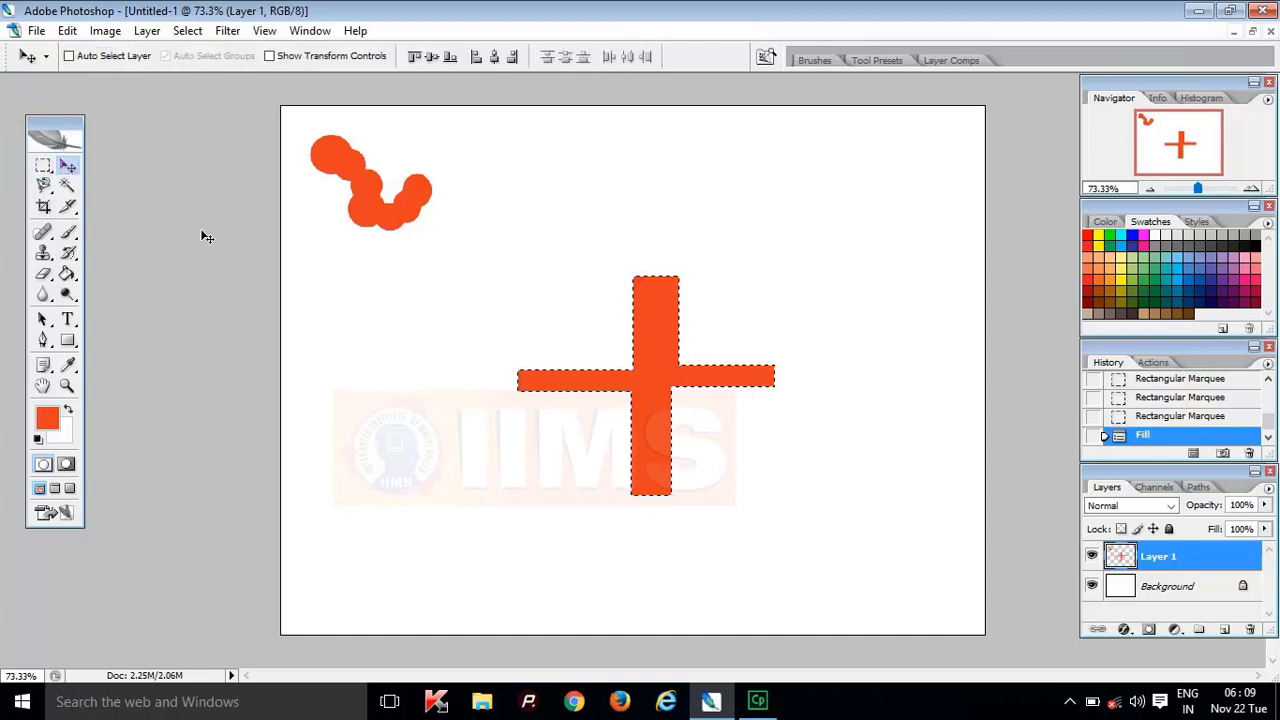
pyautogui.hotkey('ctrl', 'd')
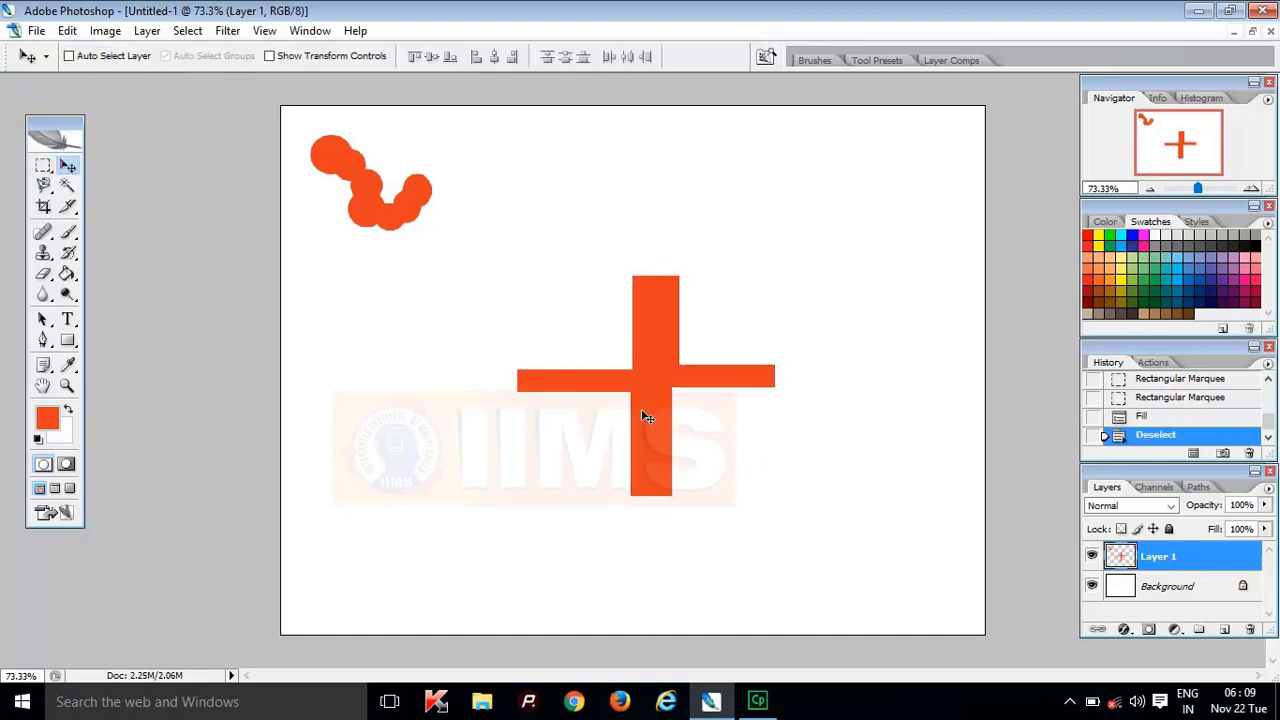
pyautogui.moveTo(647, 417); pyautogui.dragTo(661, 420)
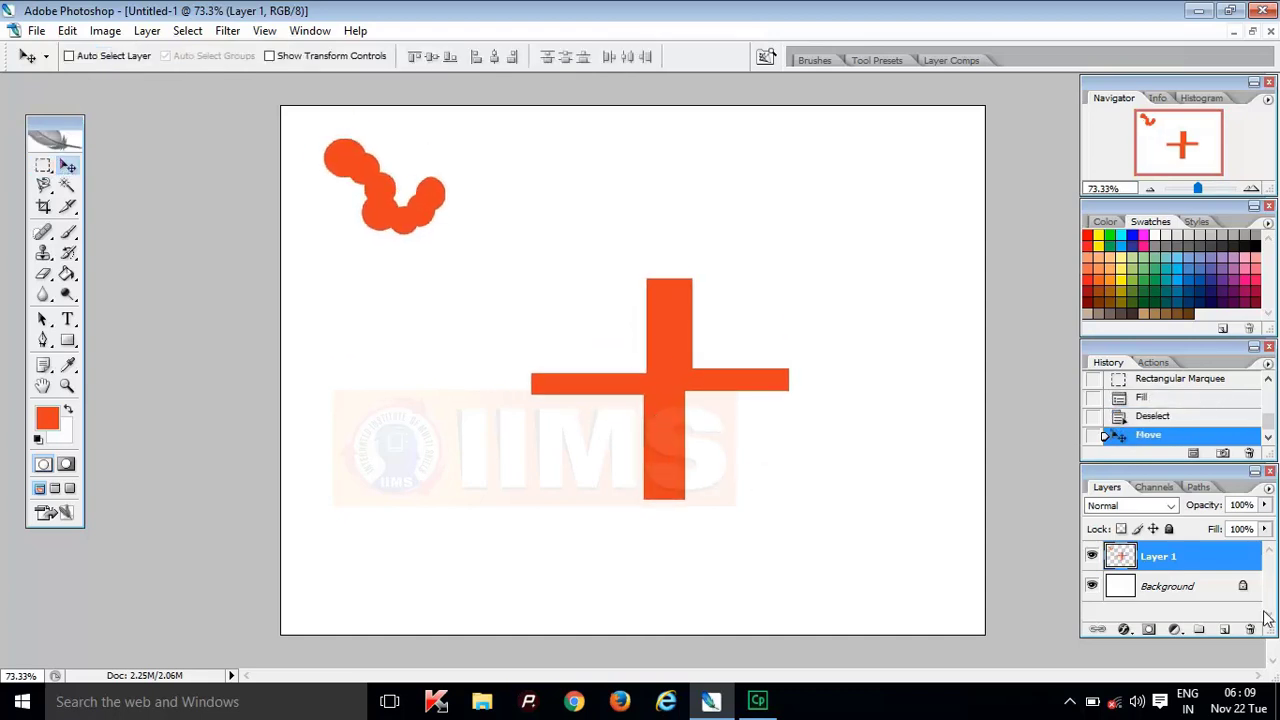
# Replace Layer 1 with a new empty layer and draw a large, nearly circular elliptical selection in the middle of the canvas.
pyautogui.click(1249, 628)
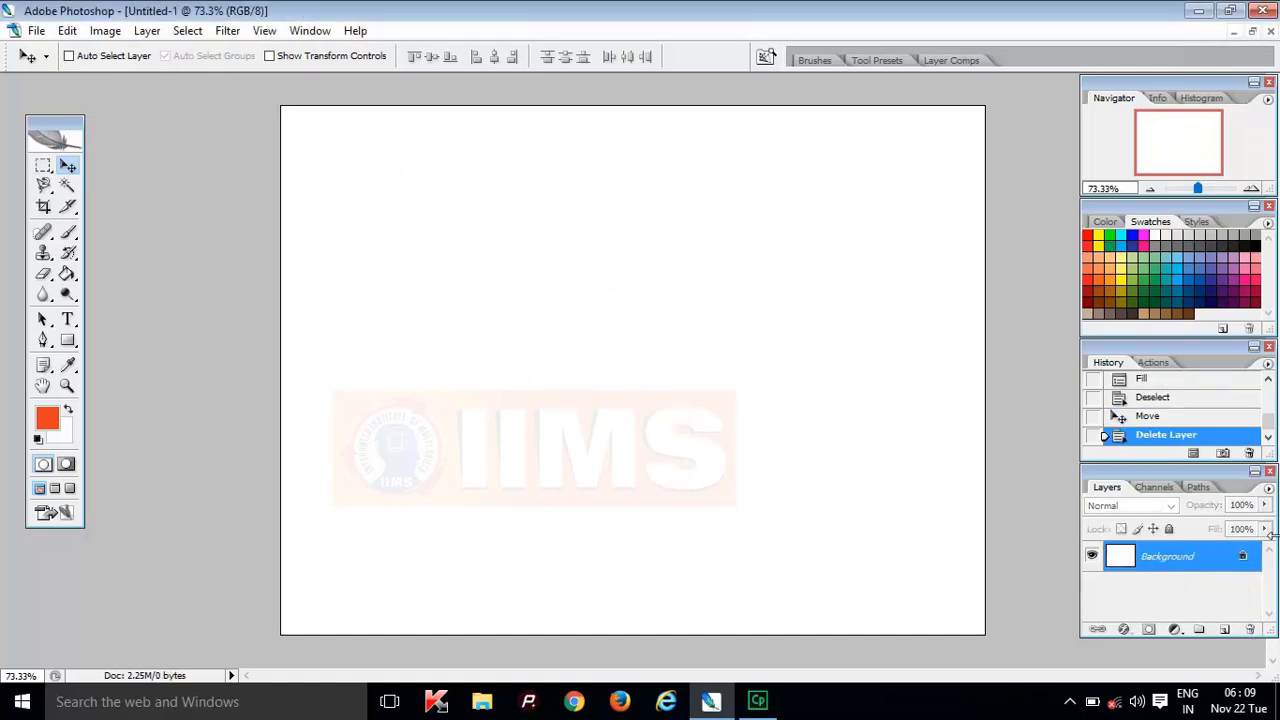
pyautogui.click(1224, 629)
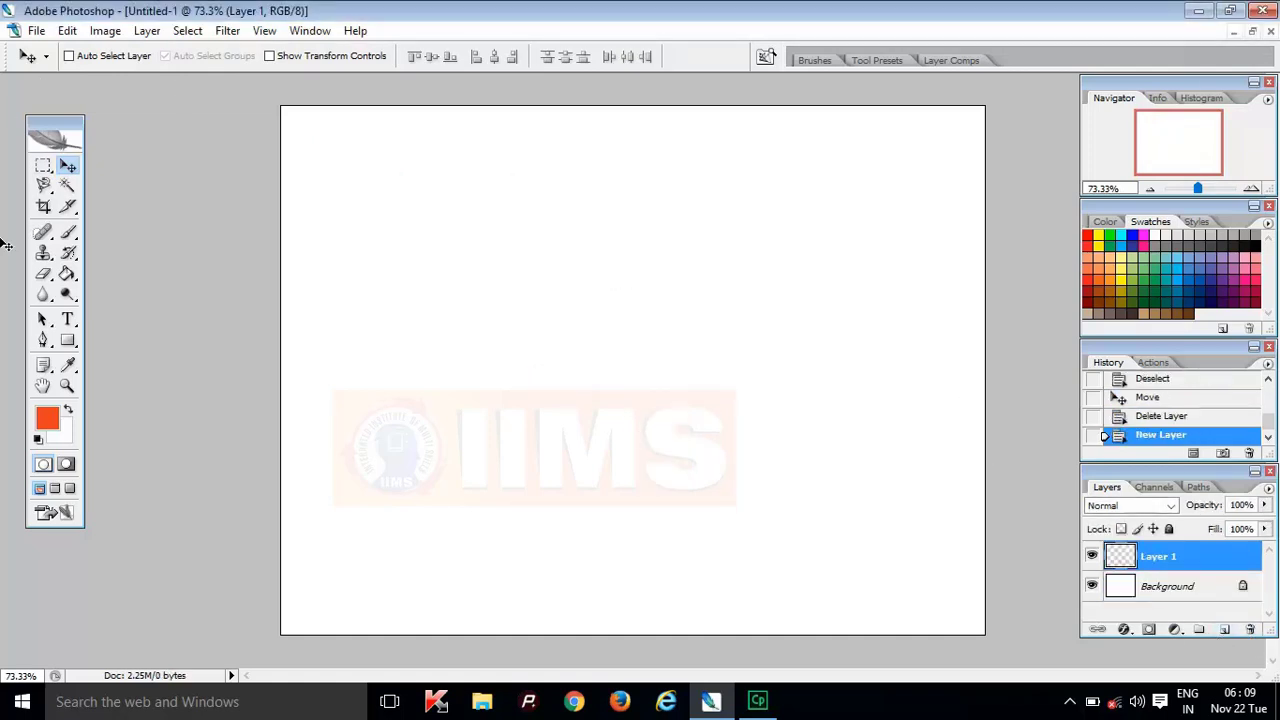
pyautogui.click(43, 165)
pyautogui.click(142, 181)
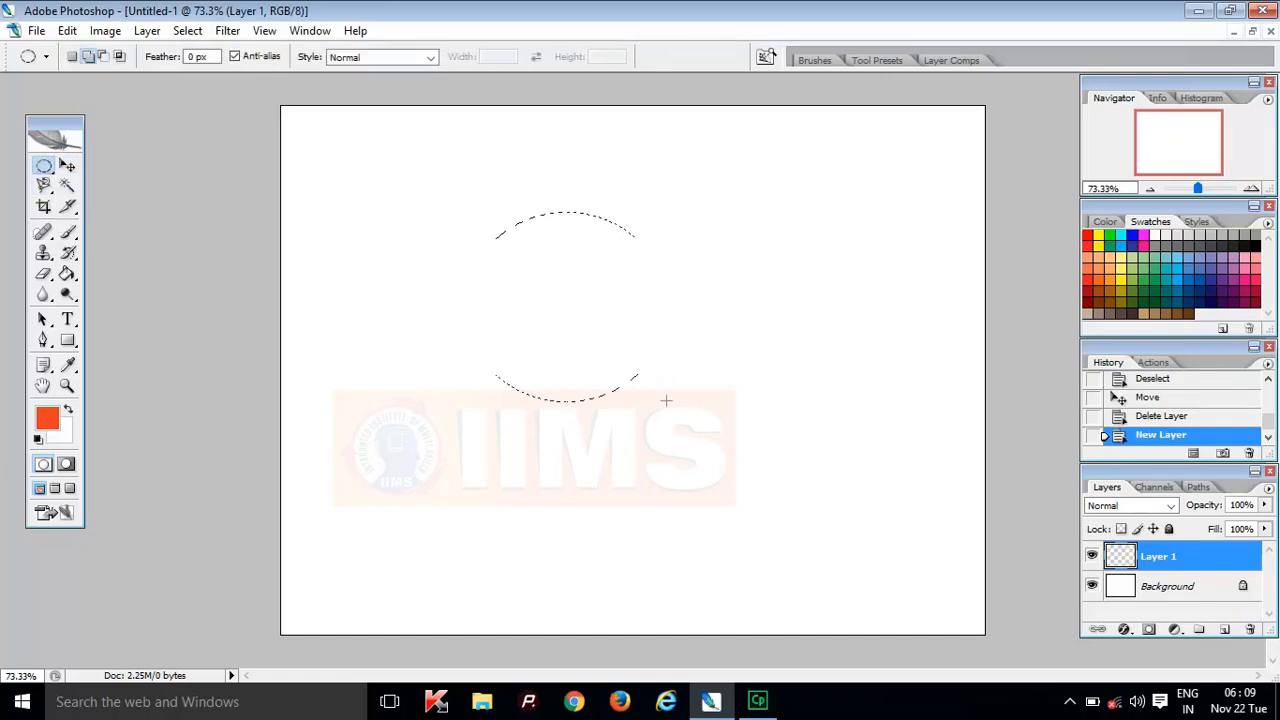
pyautogui.moveTo(718, 457); pyautogui.dragTo(734, 465)
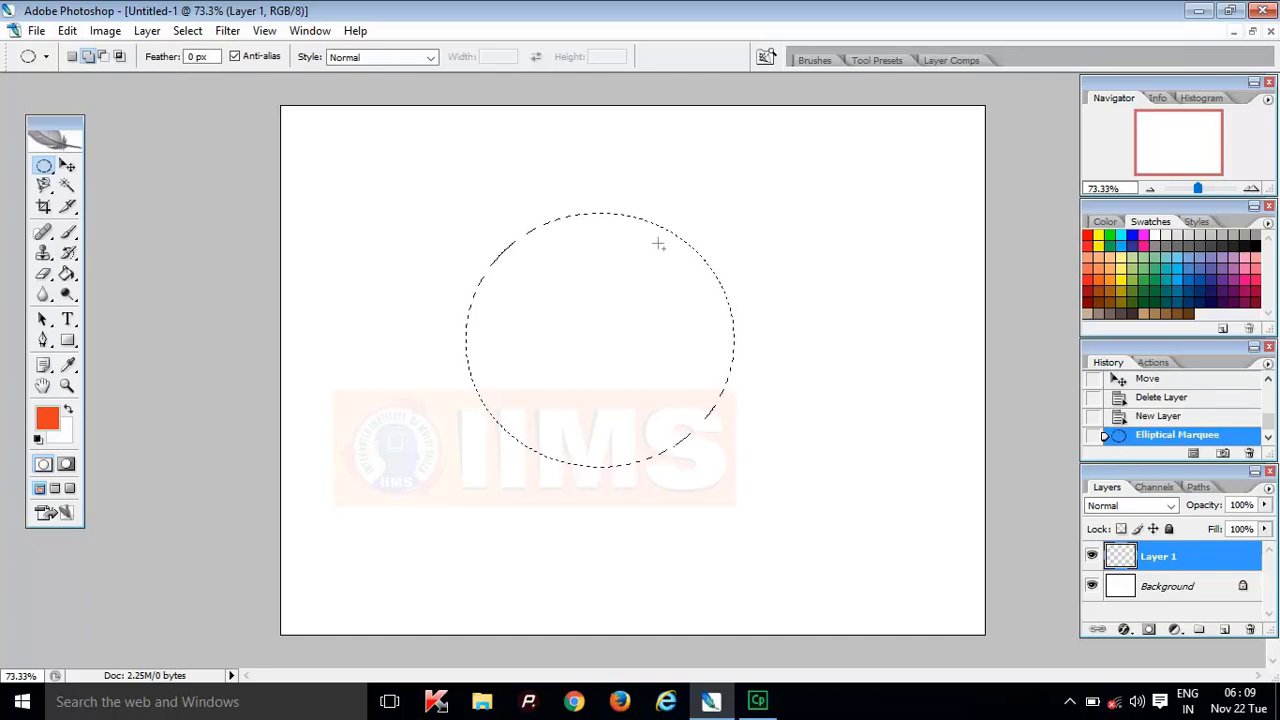
# Undo a trial ellipse added to the circular selection and subtract an overlapping ellipse at its upper right to leave a crescent.
pyautogui.moveTo(667, 381); pyautogui.dragTo(804, 449)
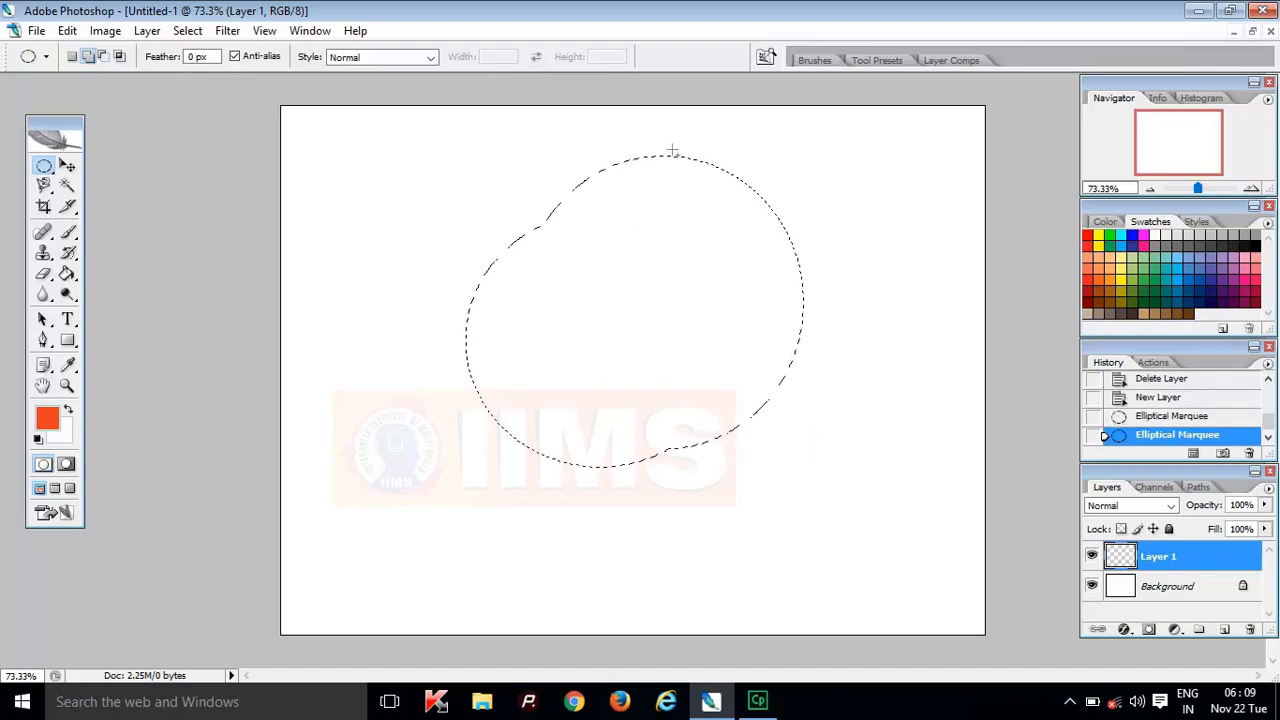
pyautogui.hotkey('ctrl', 'z')
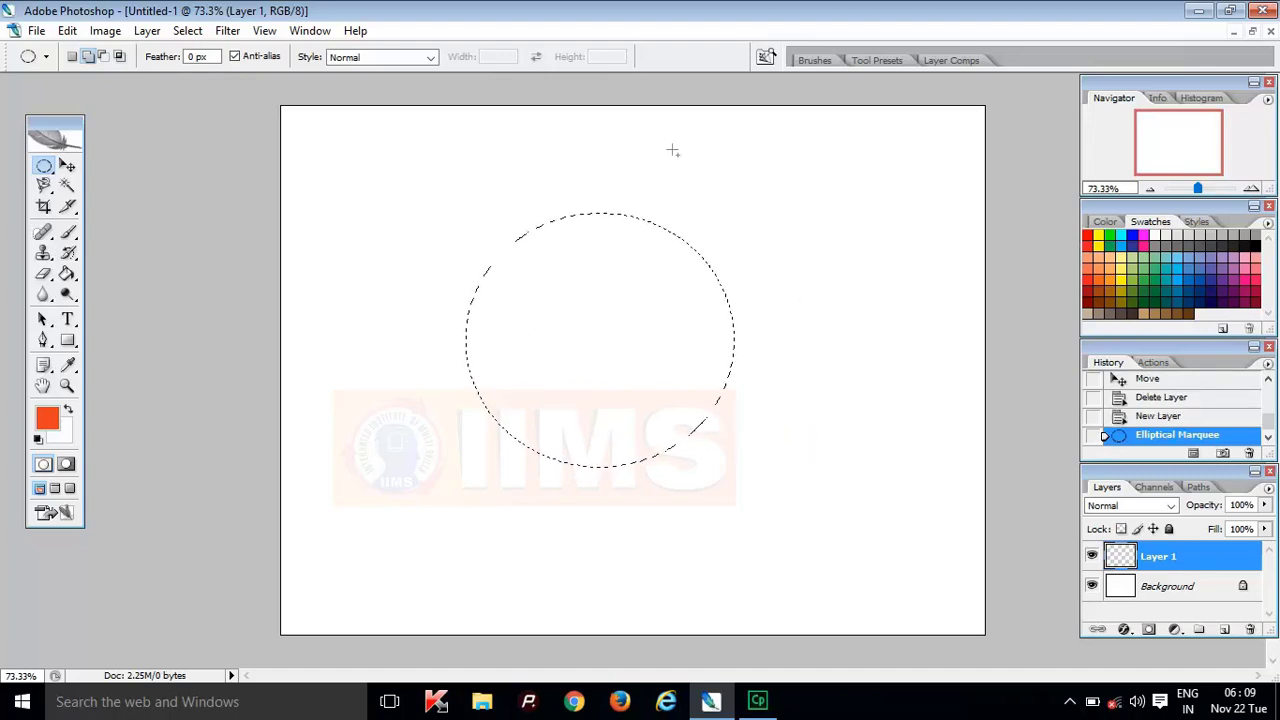
pyautogui.click(103, 57)
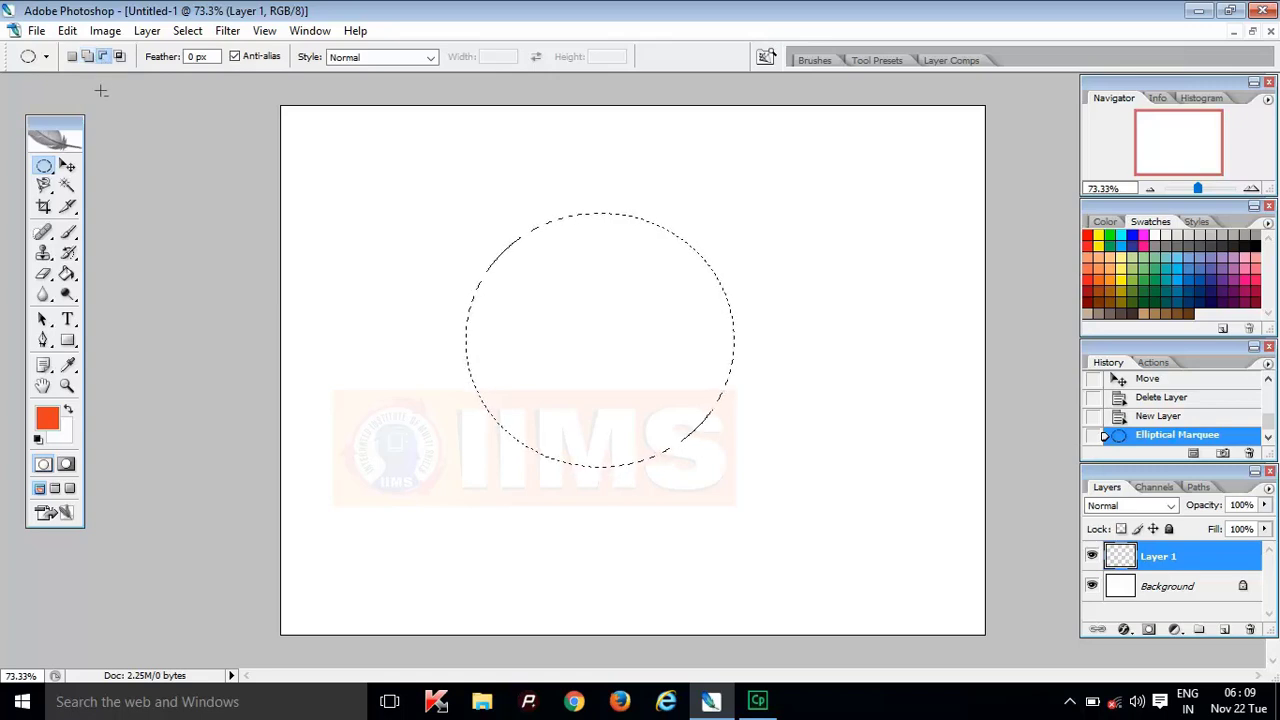
pyautogui.moveTo(528, 163); pyautogui.dragTo(809, 446)
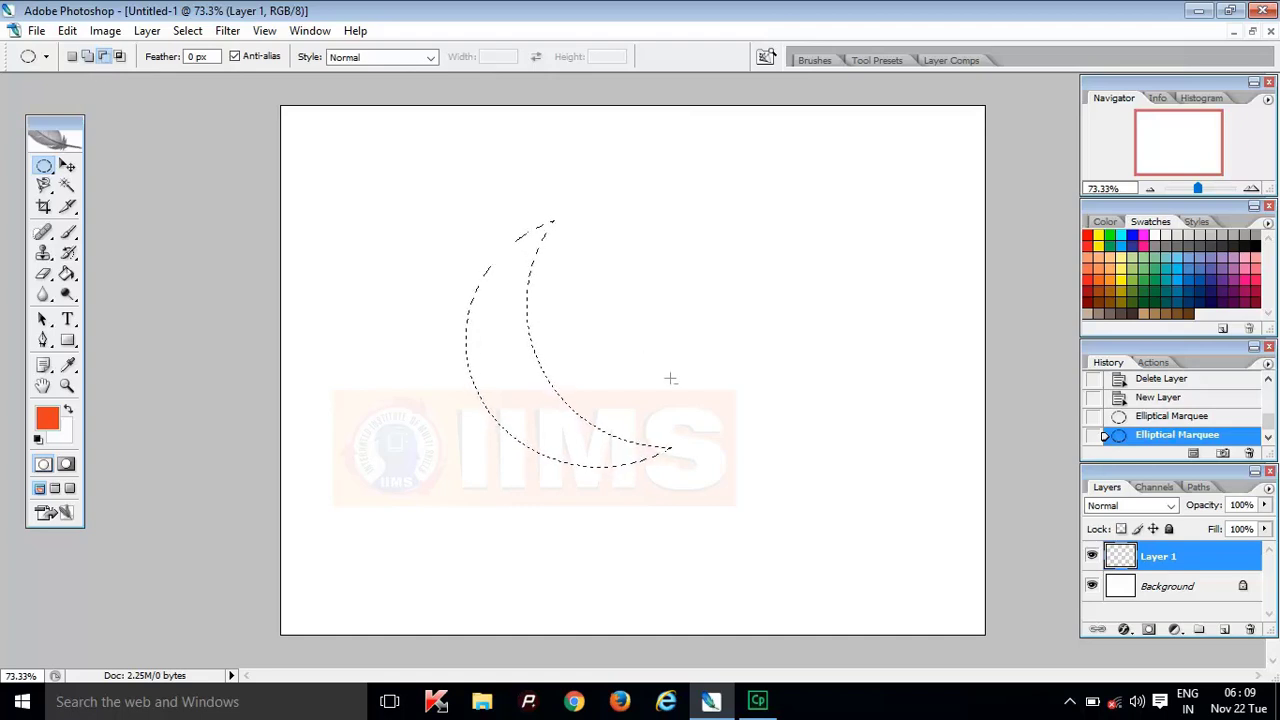
# Change the foreground colour to a light, muted blue.
pyautogui.click(47, 419)
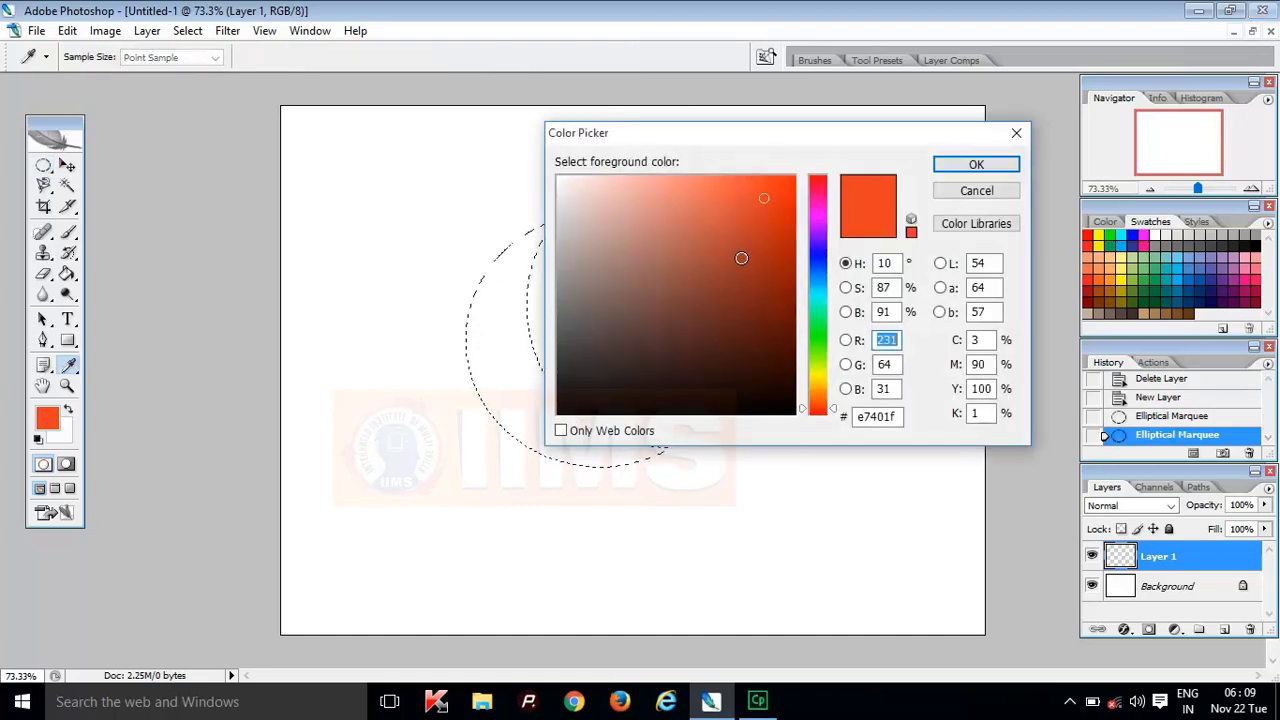
pyautogui.click(812, 268)
pyautogui.click(818, 278)
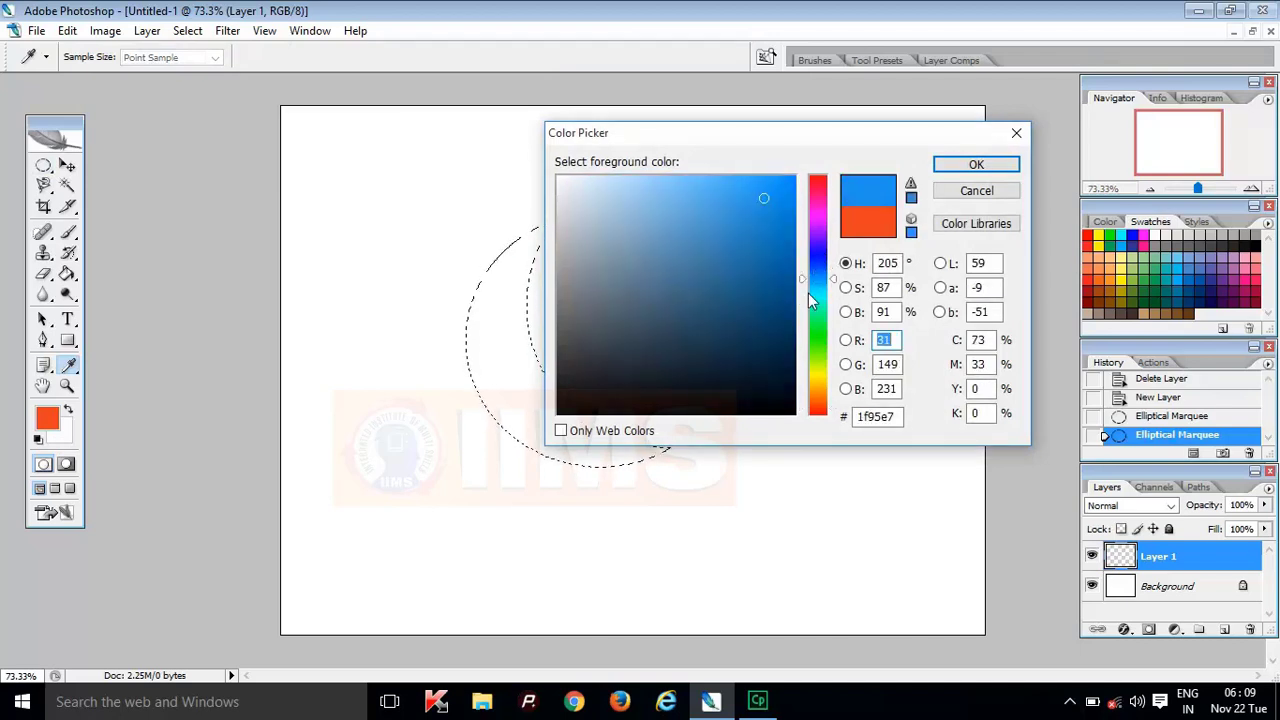
pyautogui.click(724, 248)
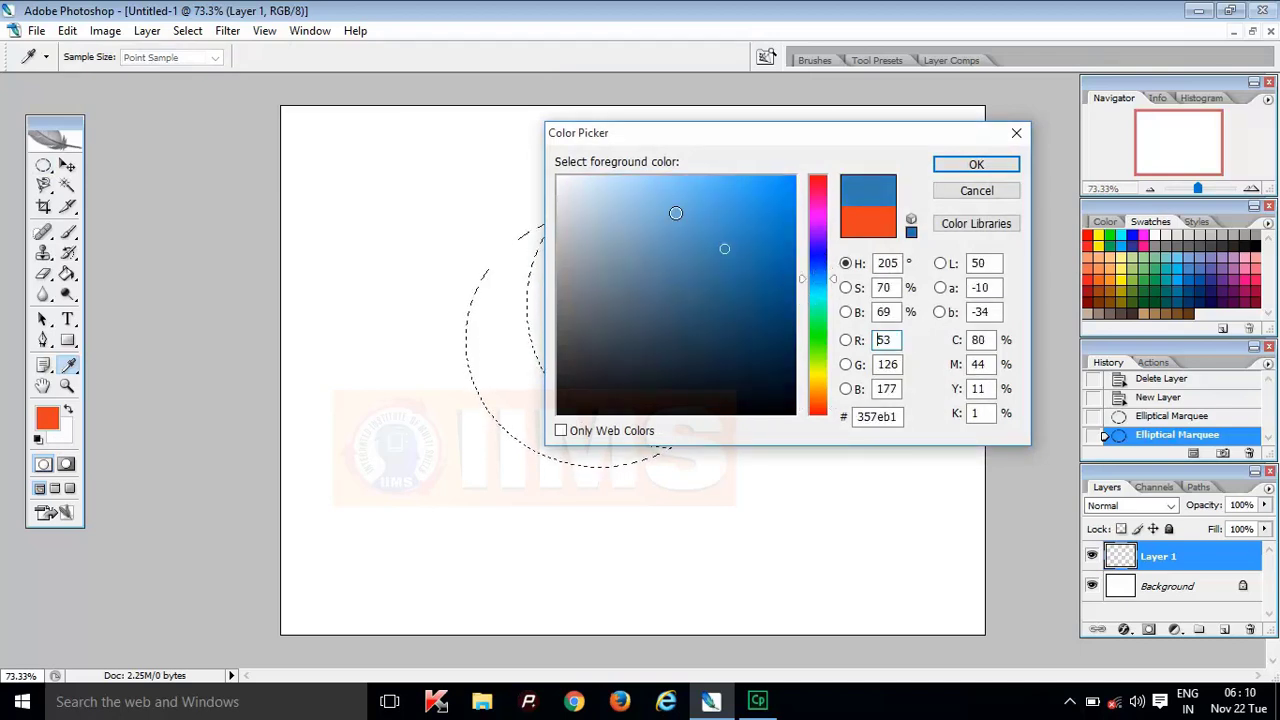
pyautogui.click(677, 211)
pyautogui.click(640, 216)
pyautogui.click(976, 164)
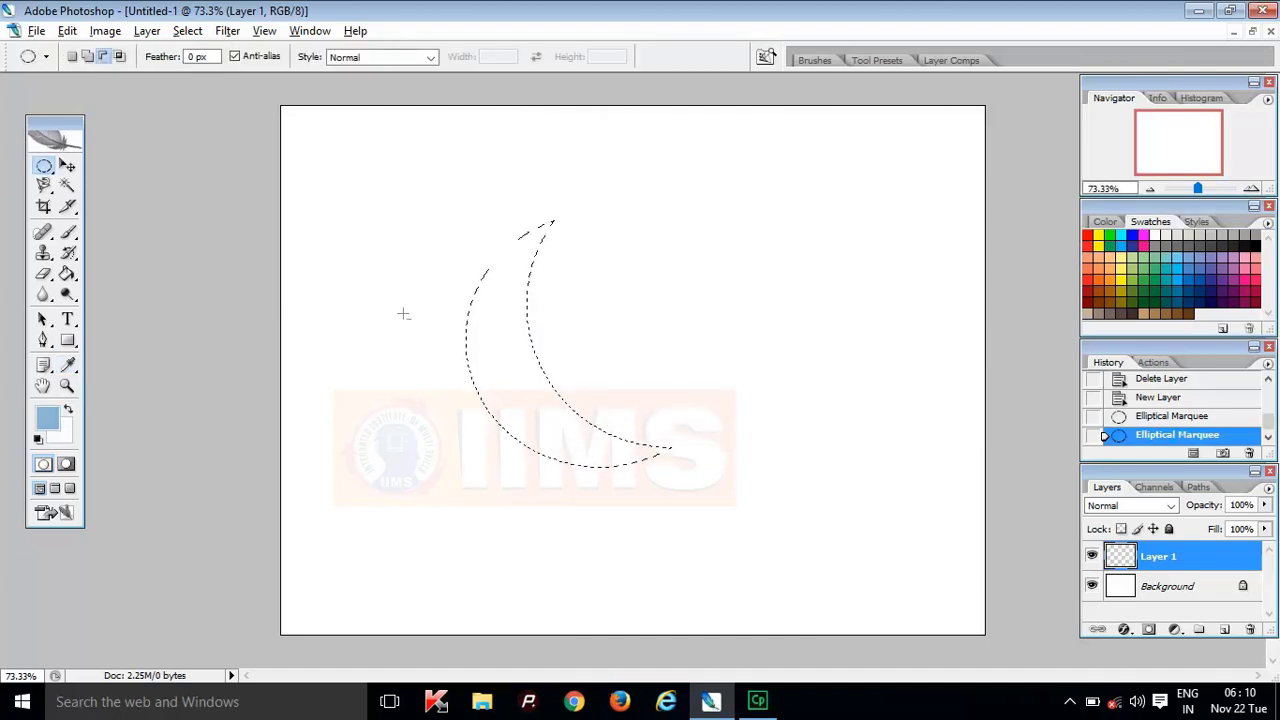
# Fill the crescent selection with the blue foreground colour, deselect it, and reposition the crescent near the middle of the canvas.
pyautogui.hotkey('alt', 'BackSpace')
pyautogui.hotkey('ctrl', 'd')
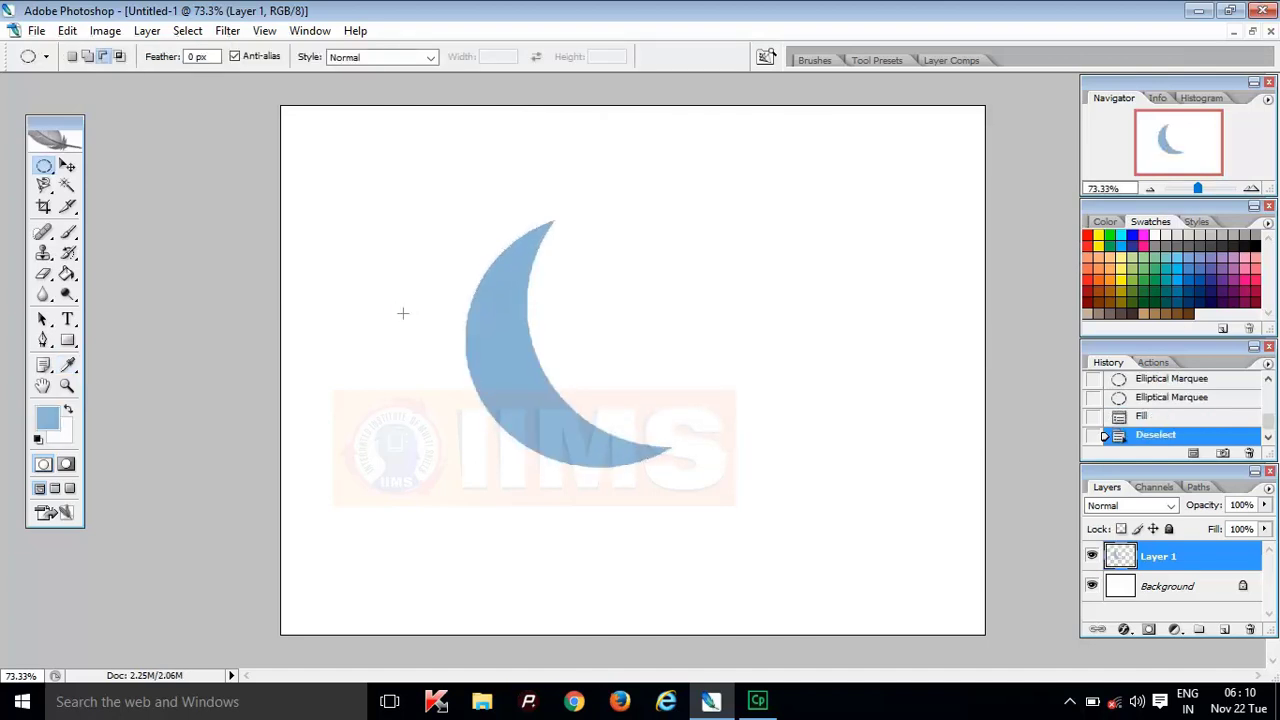
pyautogui.click(68, 165)
pyautogui.moveTo(589, 434); pyautogui.dragTo(770, 430)
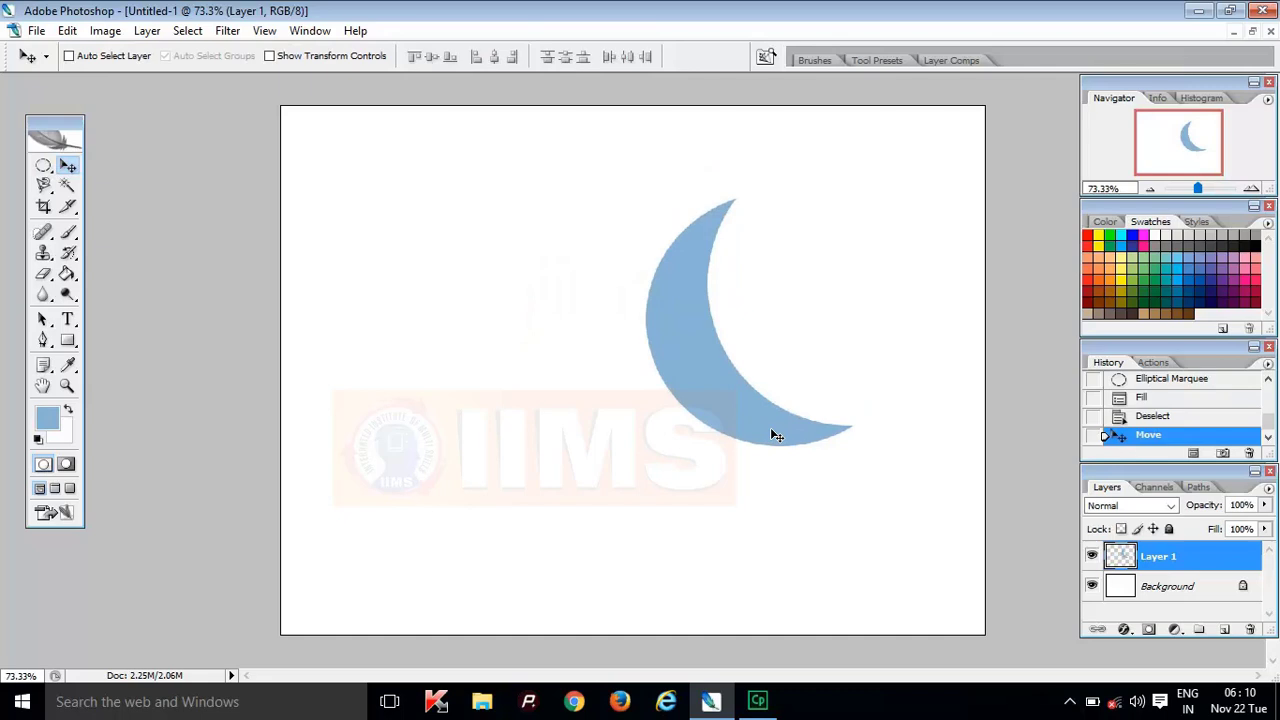
pyautogui.moveTo(763, 397); pyautogui.dragTo(645, 465)
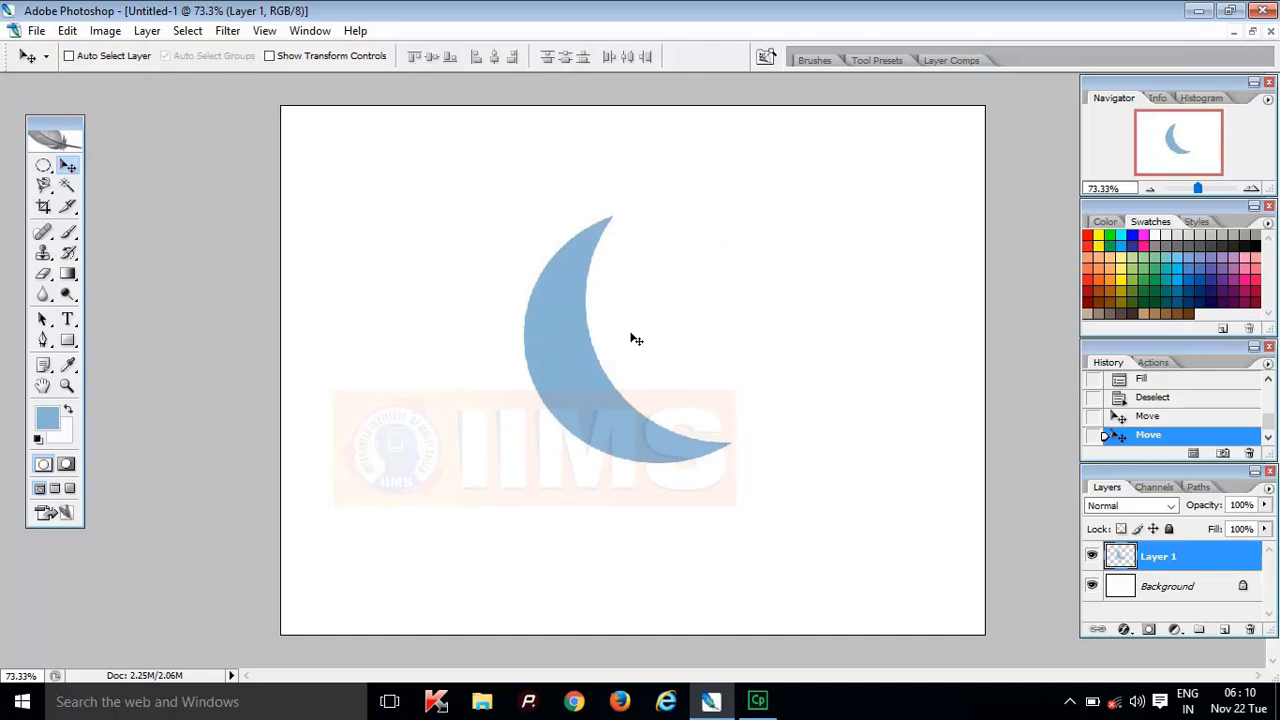
# Replace the crescent's layer with a new empty layer and draw a large rectangular selection in the middle of the canvas.
pyautogui.press('Delete')
pyautogui.click(1224, 629)
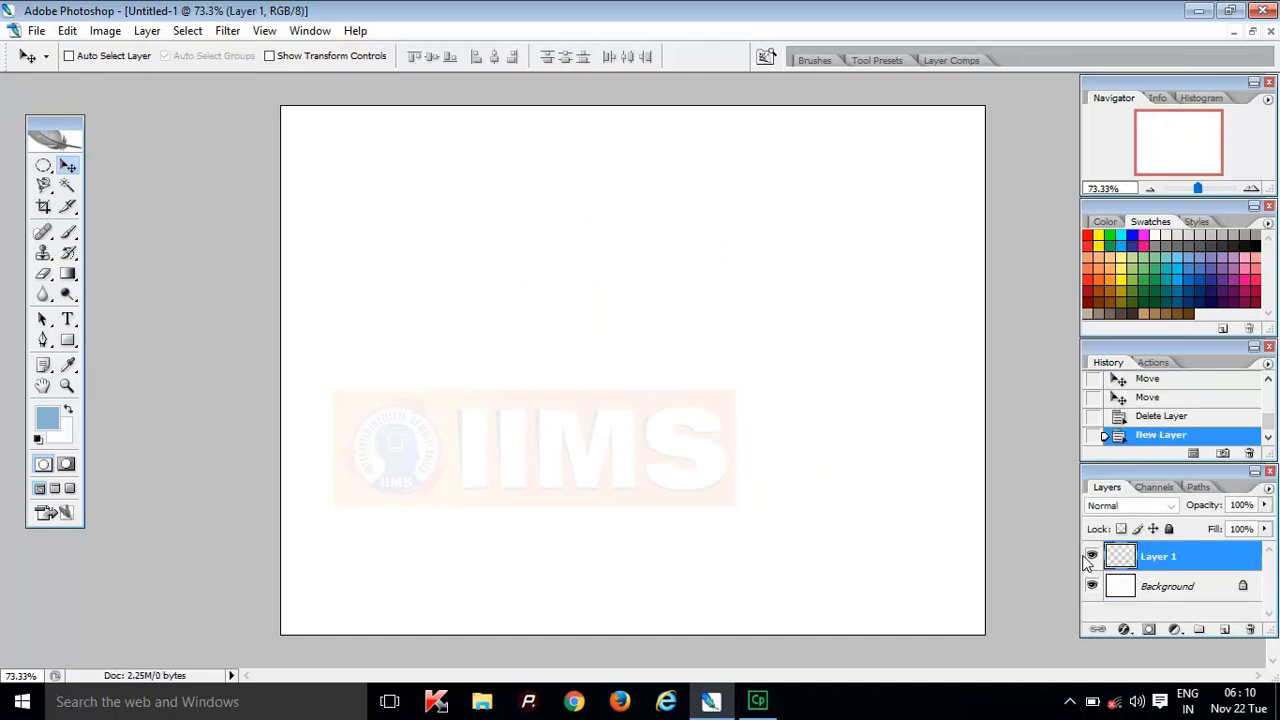
pyautogui.click(46, 172)
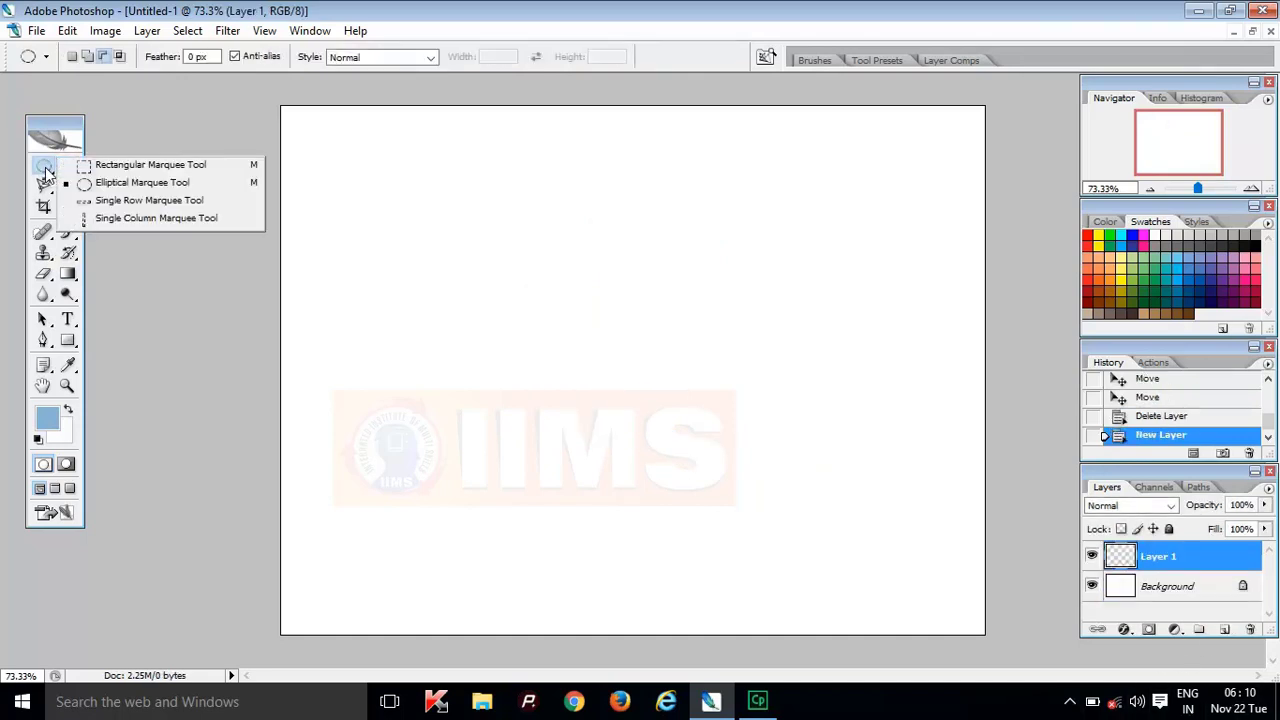
pyautogui.click(131, 168)
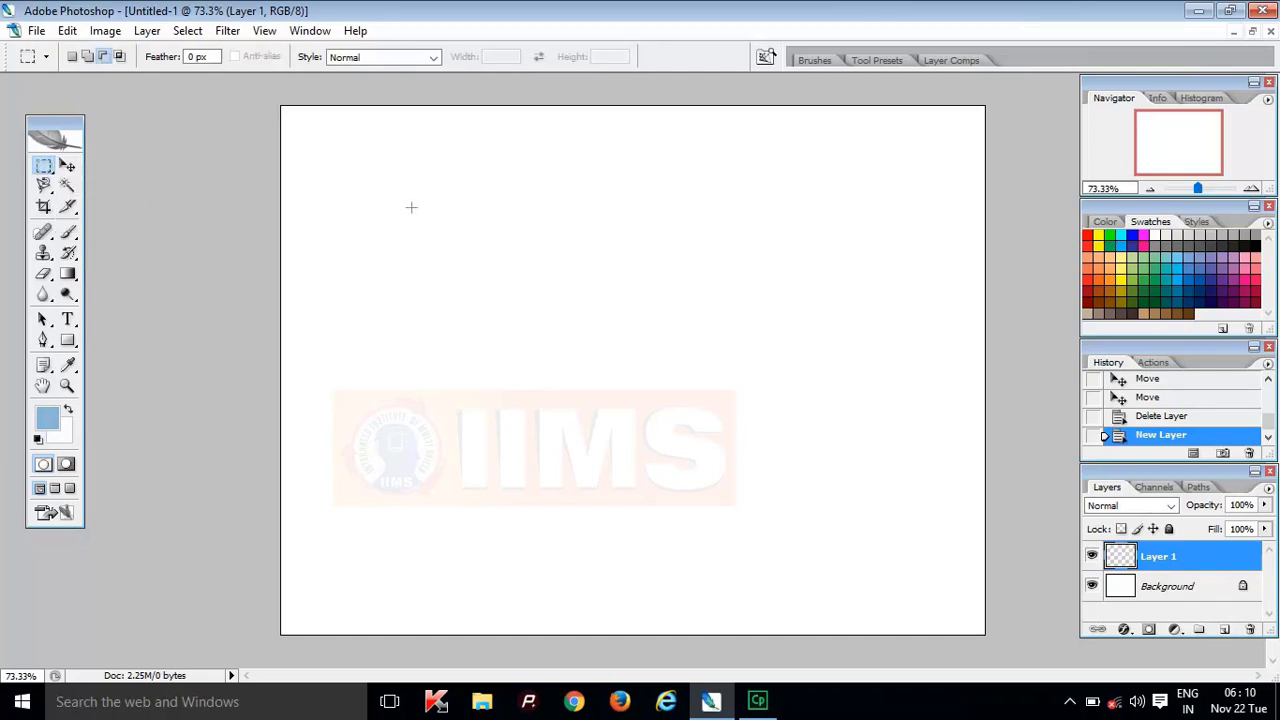
pyautogui.moveTo(651, 403); pyautogui.dragTo(653, 407)
pyautogui.moveTo(756, 477); pyautogui.dragTo(757, 478)
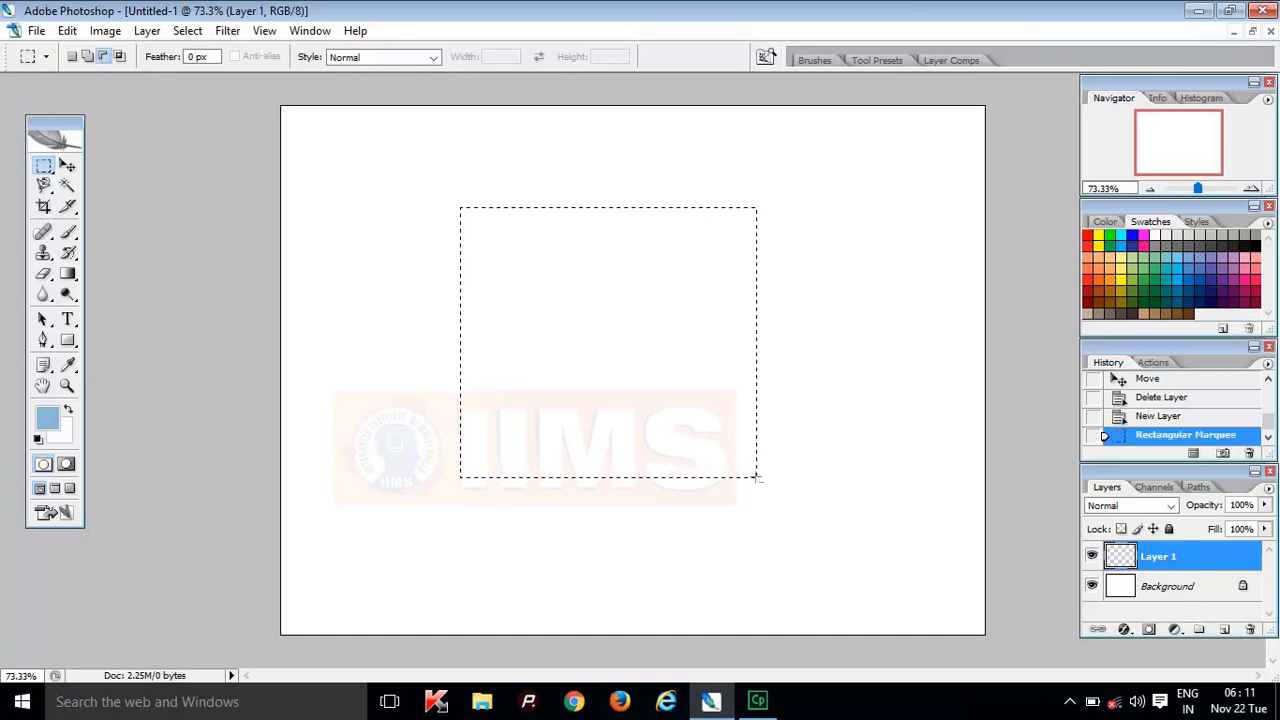
# Intersect the rectangular selection with three successive rectangles overlapping its lower-right corner, and deselect the remaining area.
pyautogui.click(119, 56)
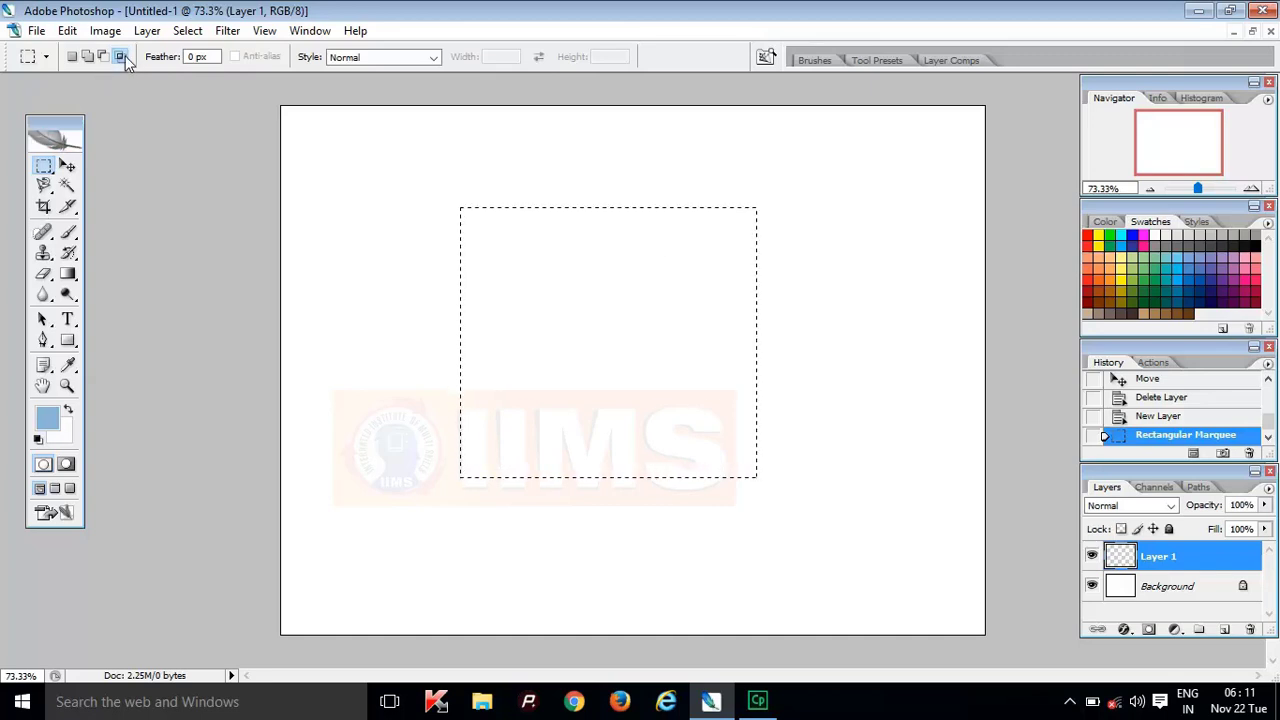
pyautogui.moveTo(735, 373); pyautogui.dragTo(685, 522)
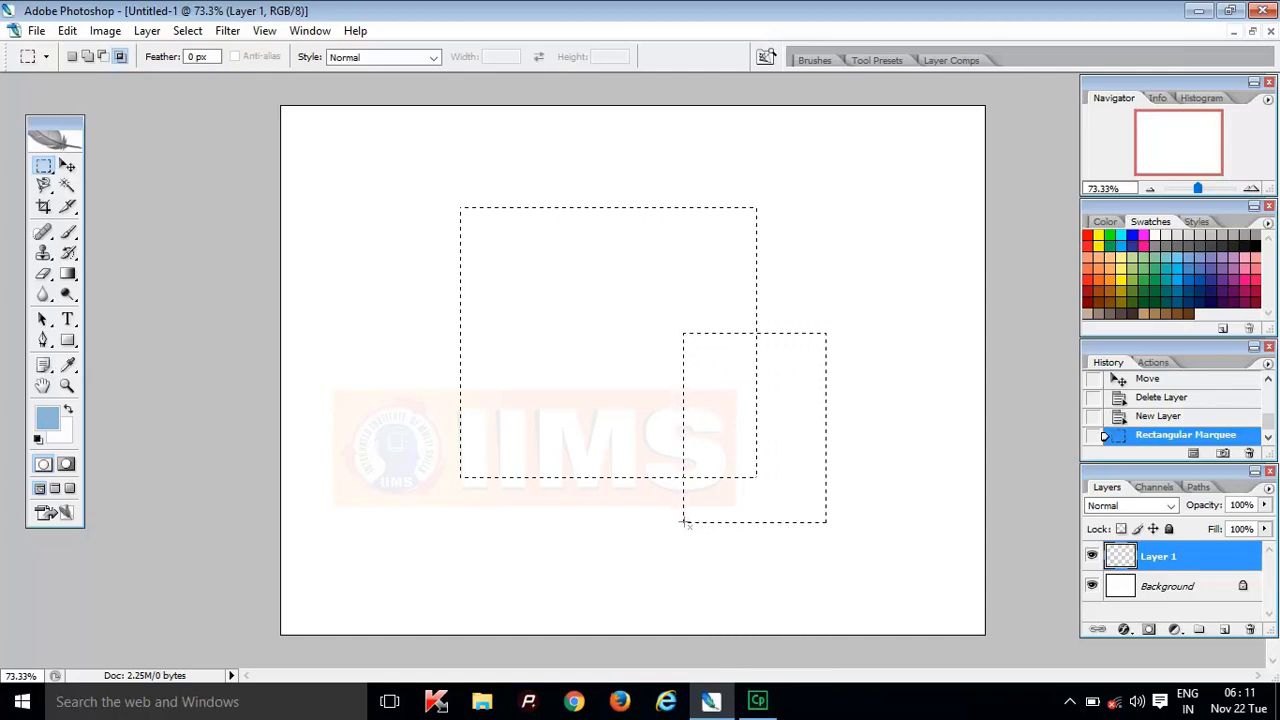
pyautogui.moveTo(685, 522); pyautogui.dragTo(685, 522)
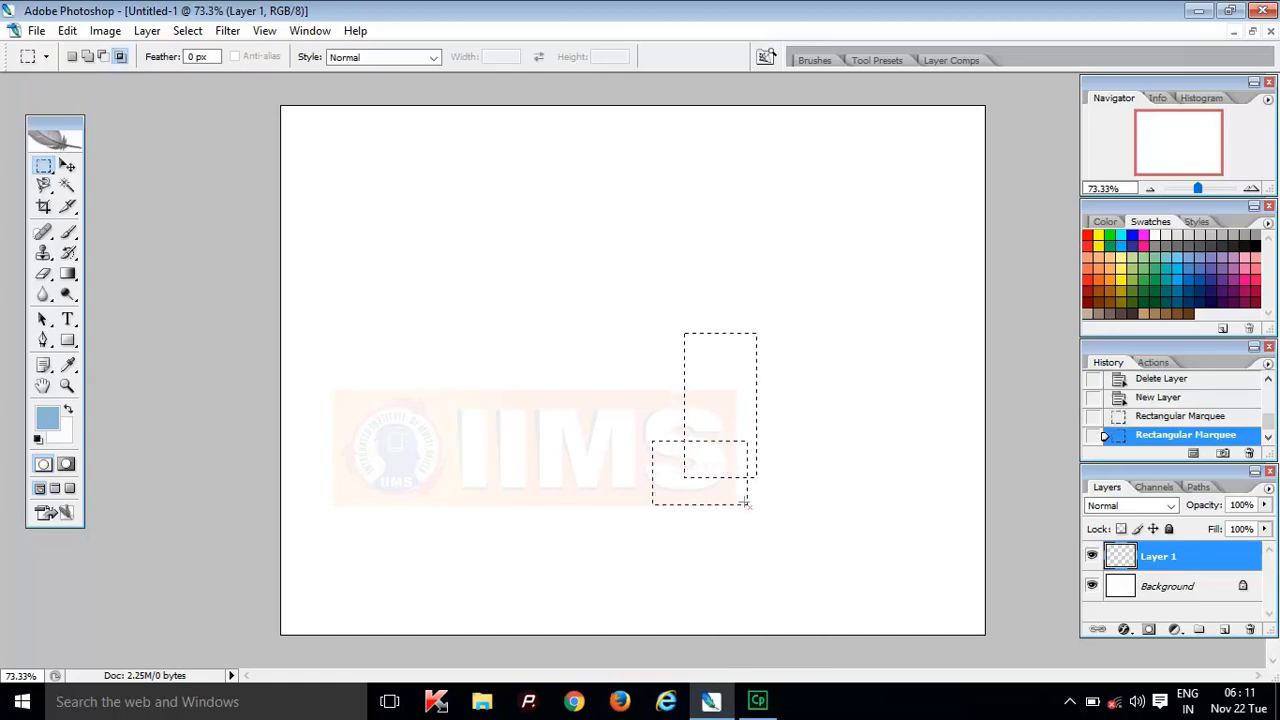
pyautogui.moveTo(746, 503); pyautogui.dragTo(803, 534)
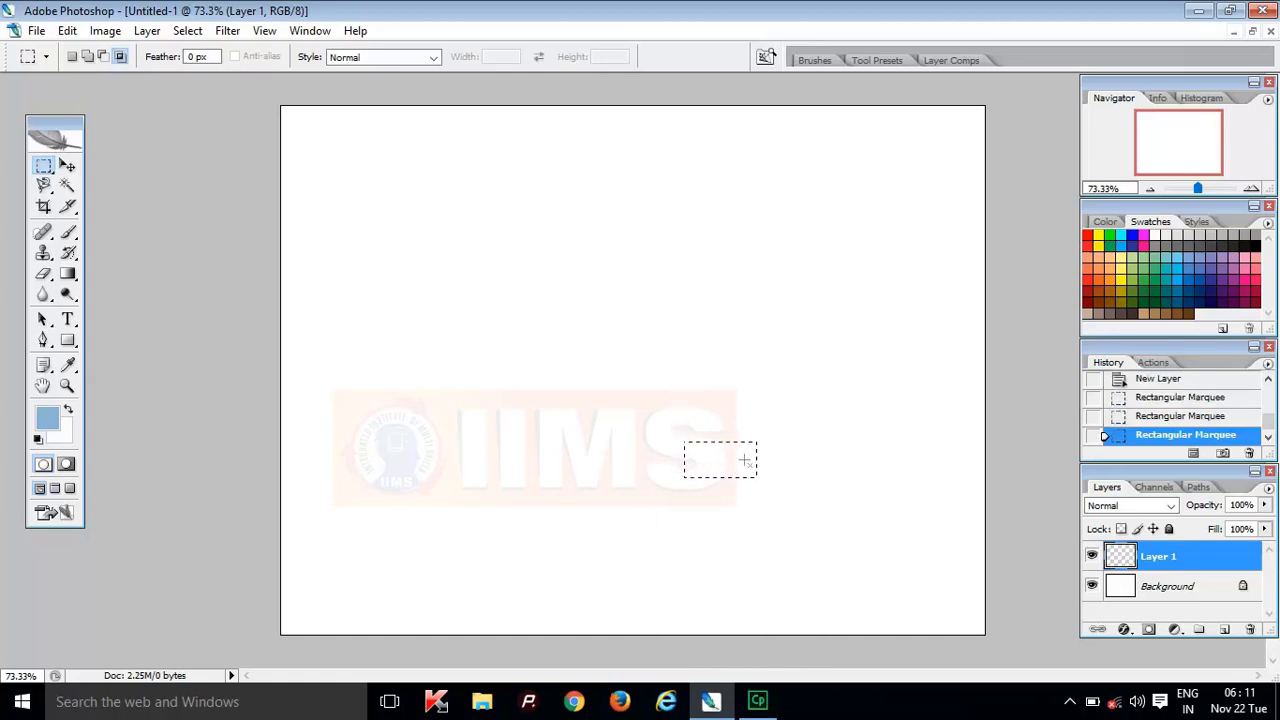
pyautogui.moveTo(718, 398); pyautogui.dragTo(794, 543)
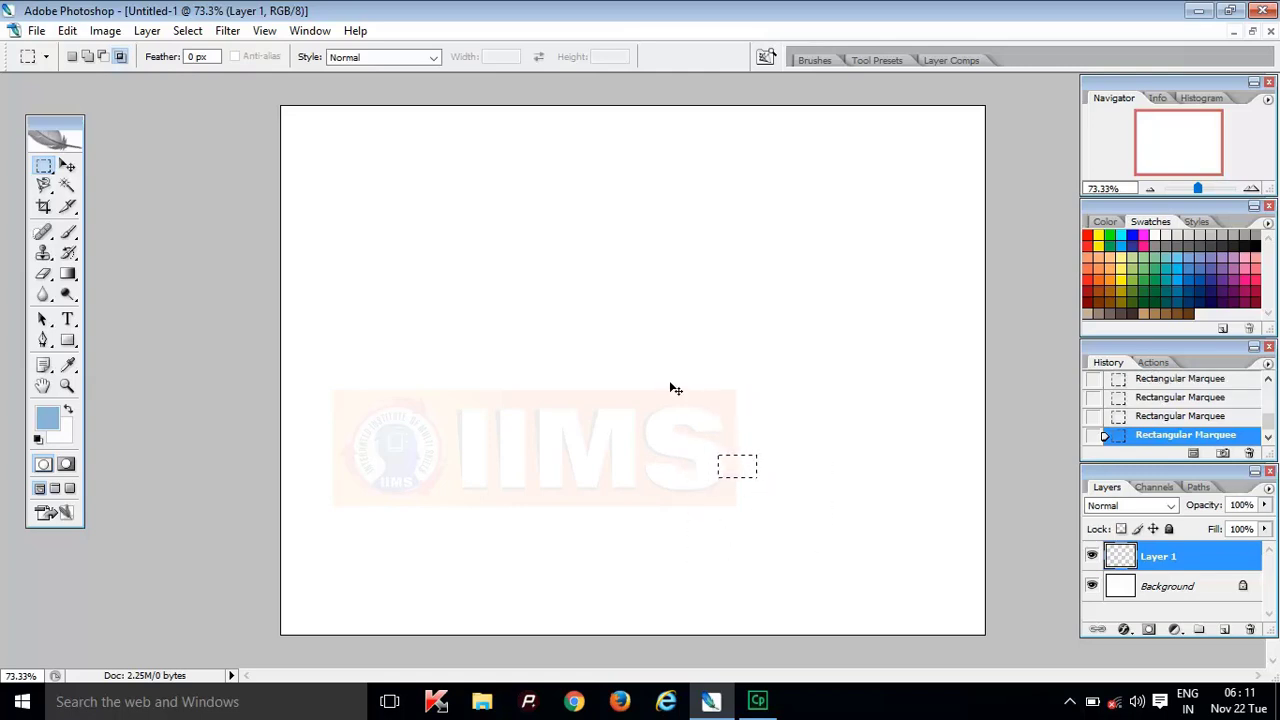
pyautogui.hotkey('ctrl', 'd')
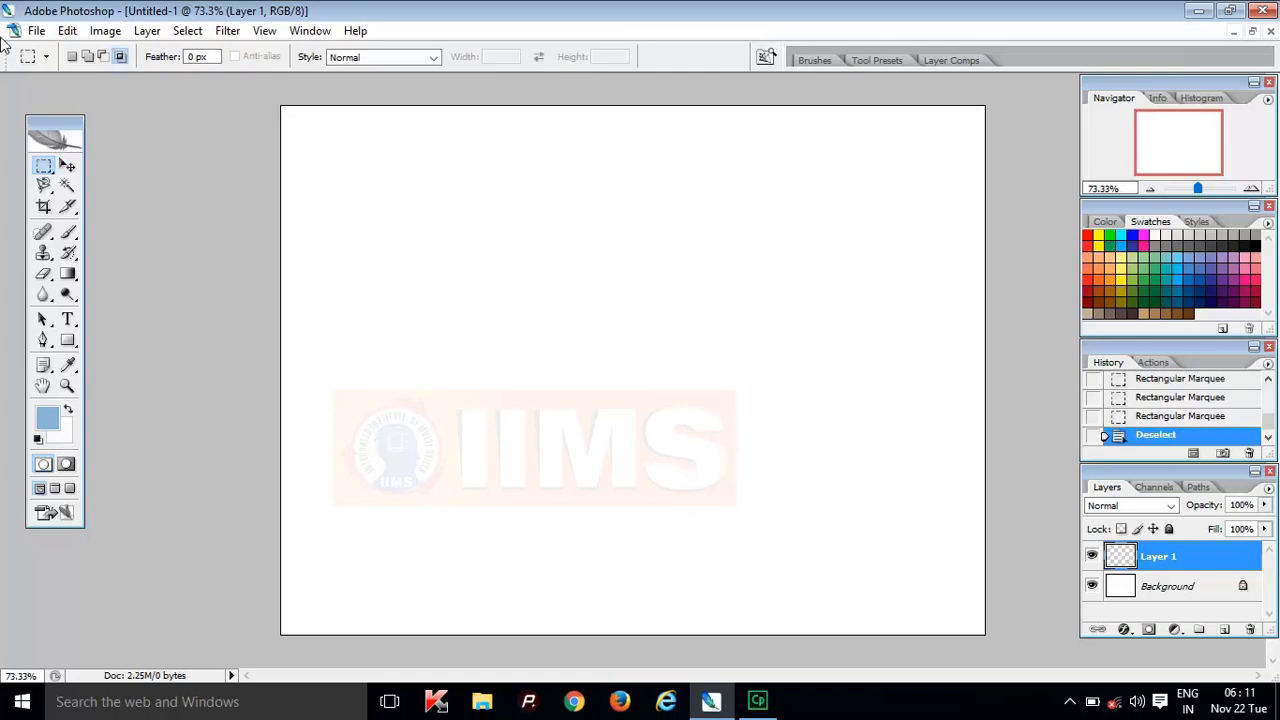
# Draw a large elliptical selection covering the canvas's centre and upper-left area.
pyautogui.click(36, 174)
pyautogui.click(145, 183)
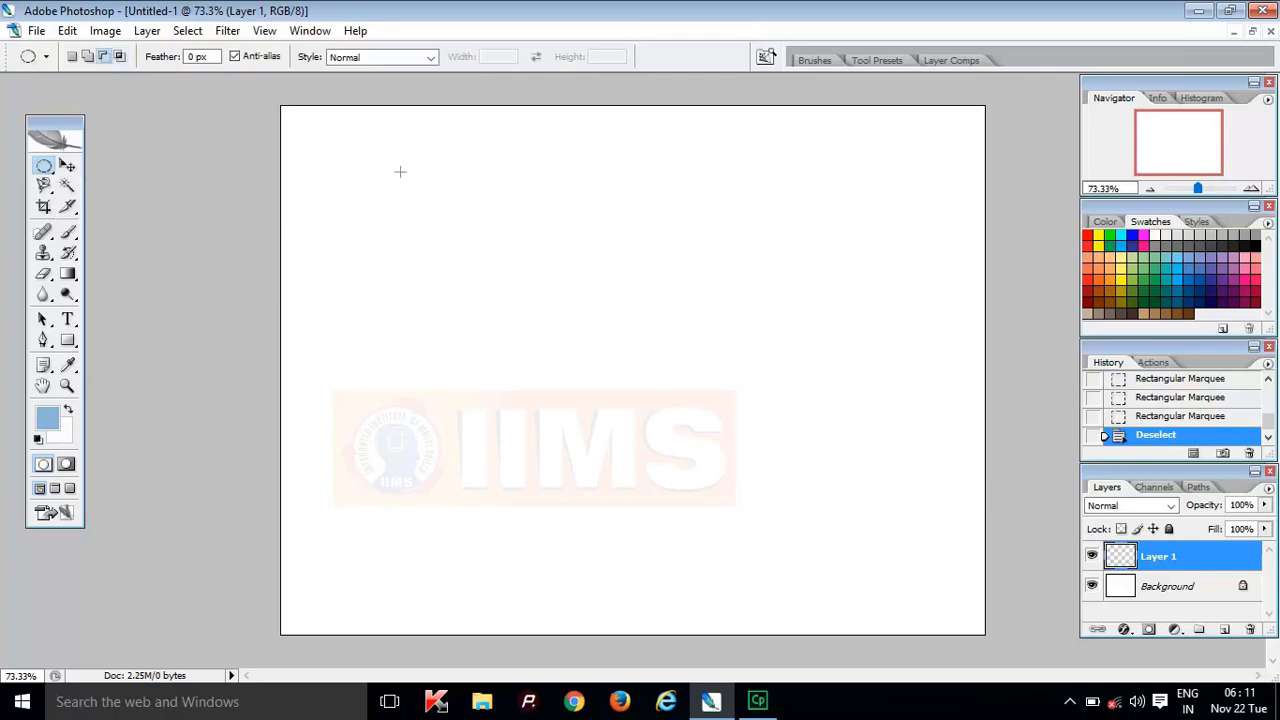
pyautogui.moveTo(567, 342); pyautogui.dragTo(722, 480)
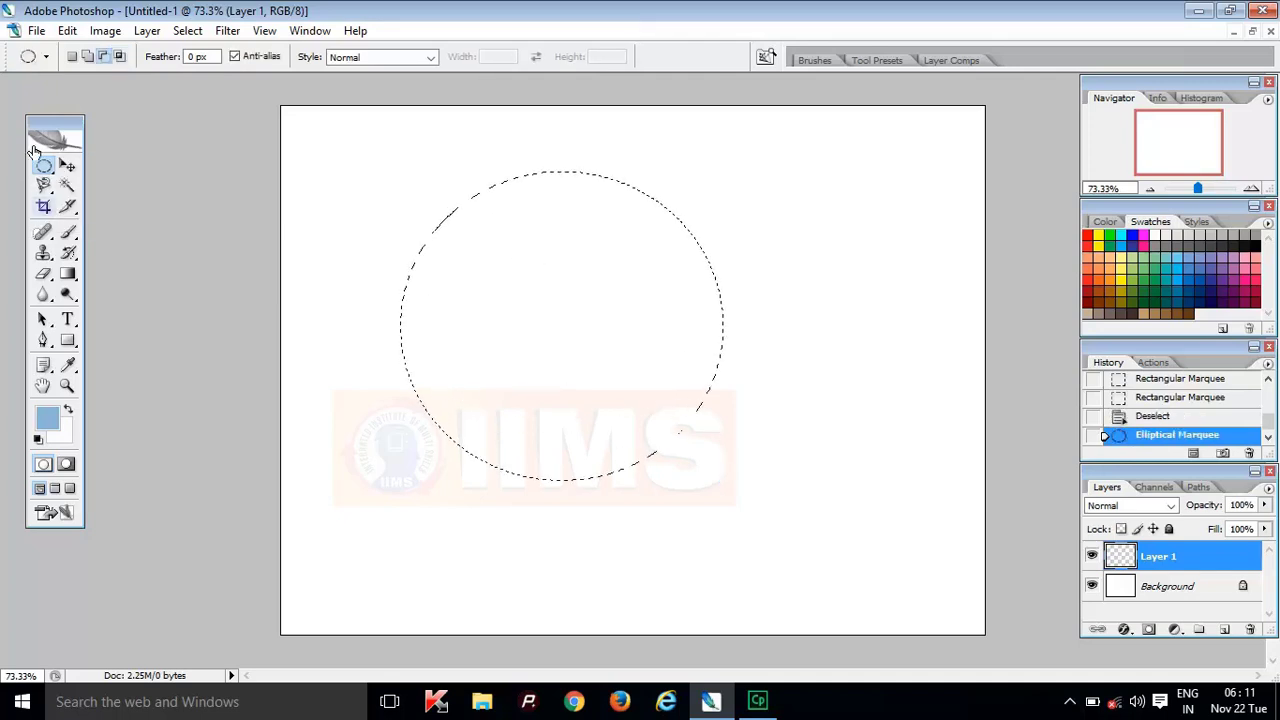
# Intersect the elliptical selection with four successive overlapping ellipses so that only a small rounded triangle remains.
pyautogui.click(121, 56)
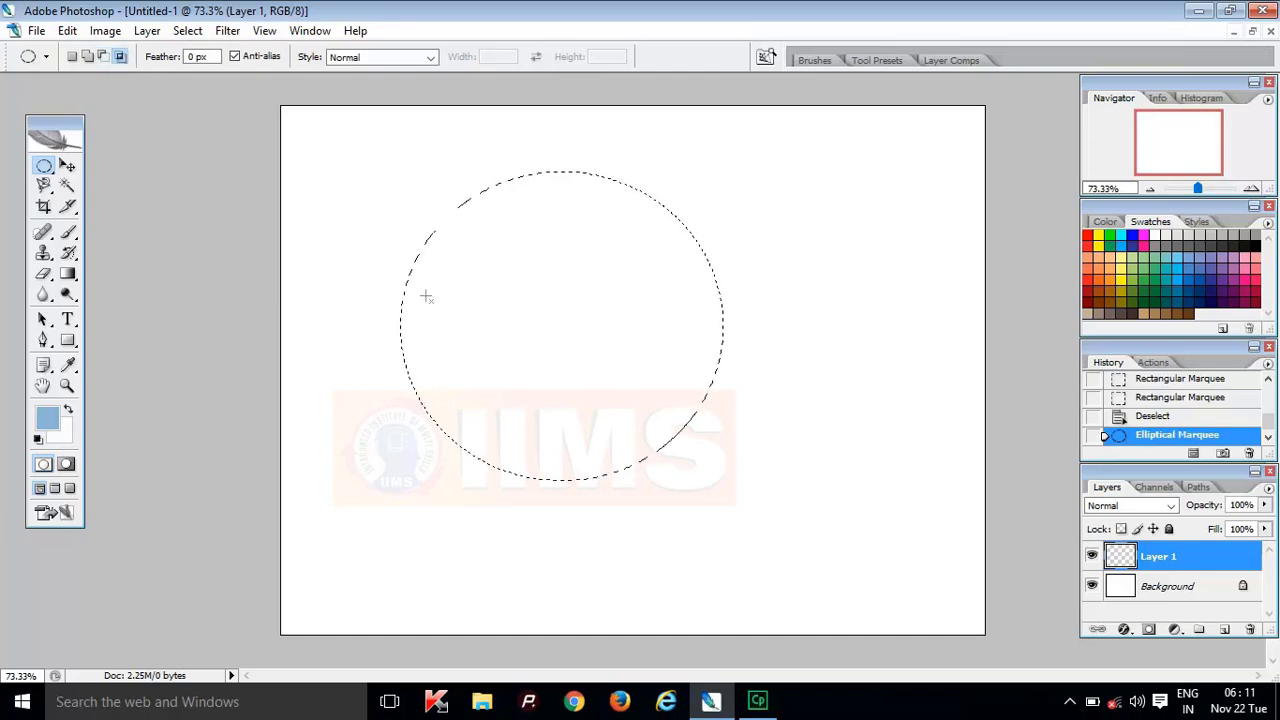
pyautogui.moveTo(541, 218); pyautogui.dragTo(675, 356)
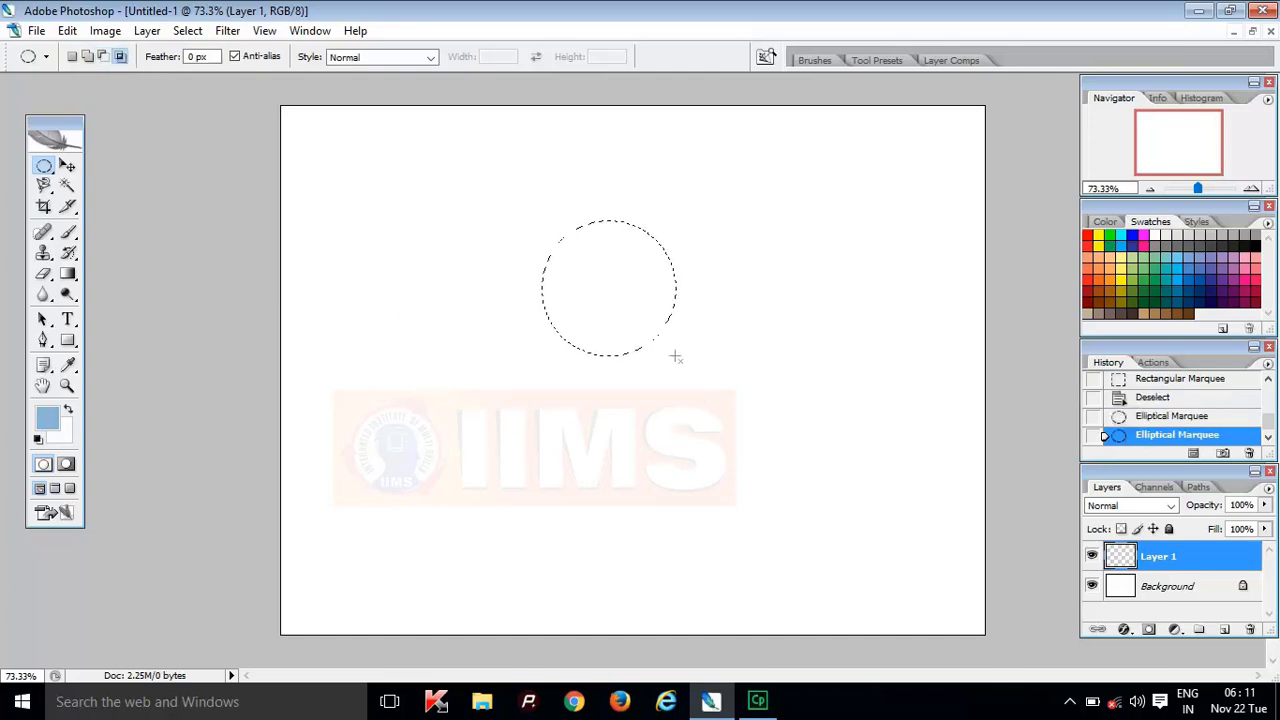
pyautogui.moveTo(553, 172); pyautogui.dragTo(750, 352)
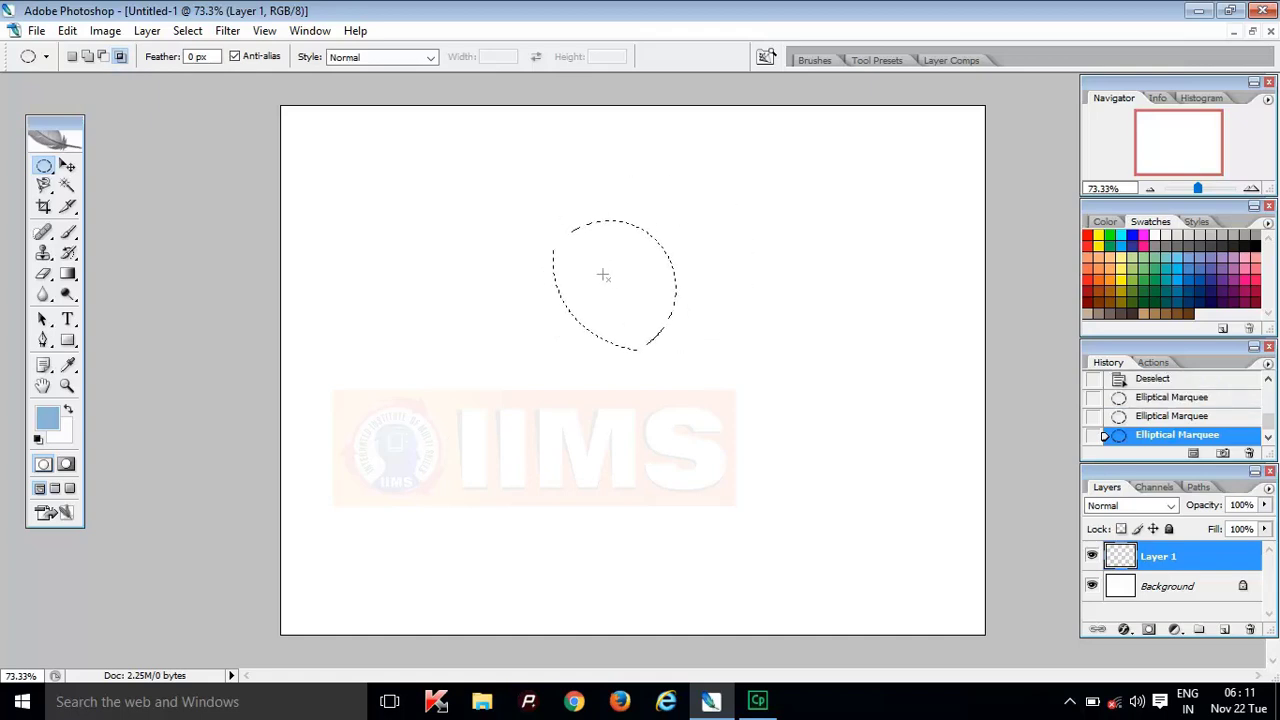
pyautogui.moveTo(601, 274); pyautogui.dragTo(744, 427)
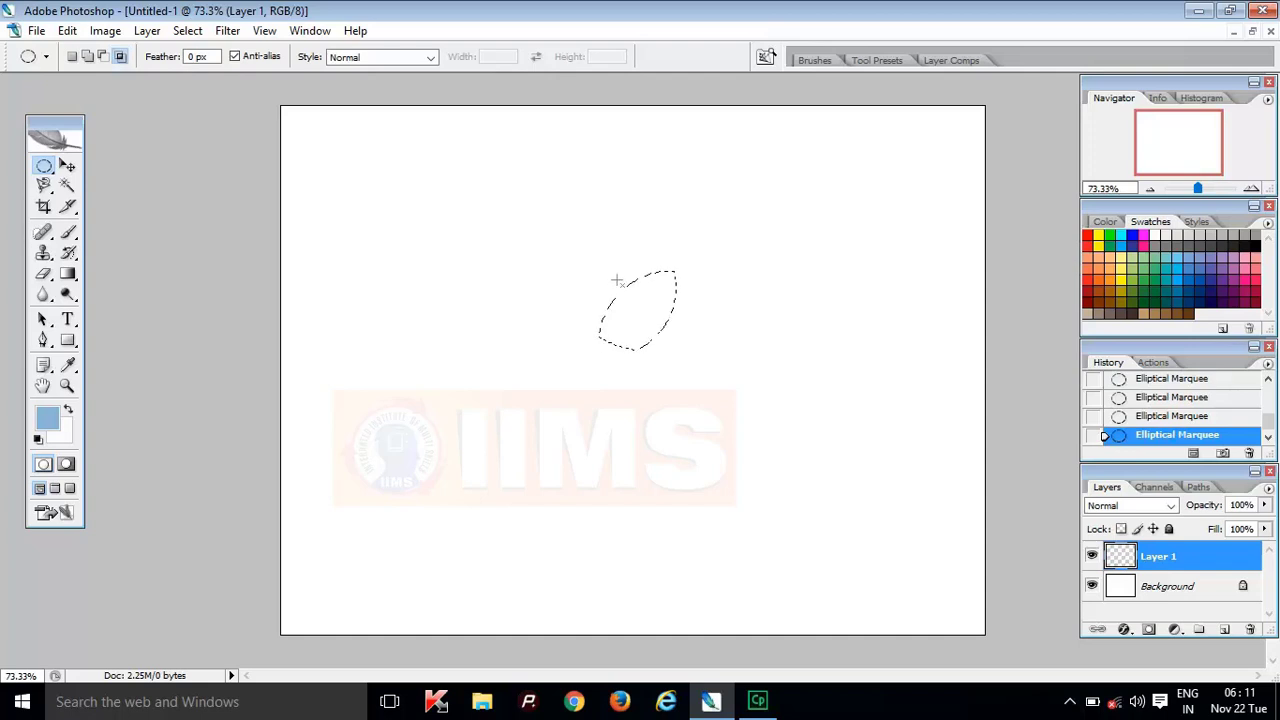
pyautogui.moveTo(622, 240); pyautogui.dragTo(733, 317)
# Fill the rounded triangular selection with the blue foreground colour, deselect it, and move the shape slightly right.
pyautogui.hotkey('alt', 'BackSpace')
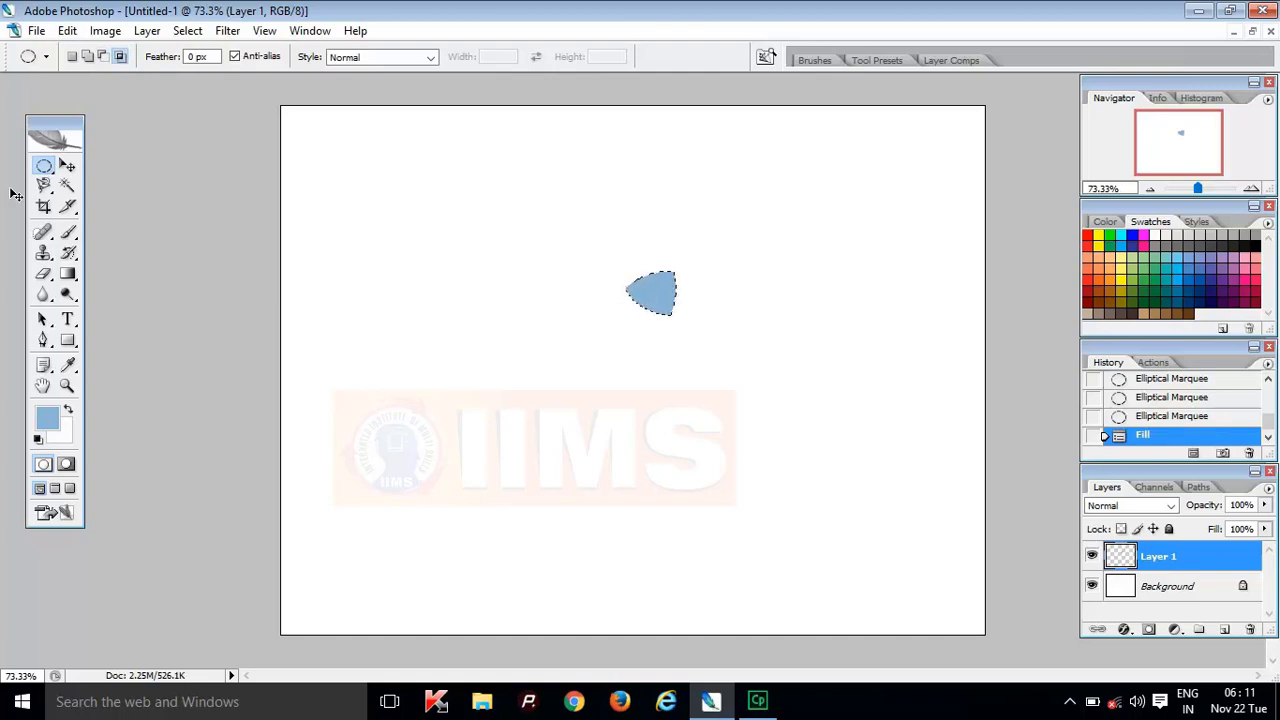
pyautogui.hotkey('ctrl', 'd')
pyautogui.click(67, 165)
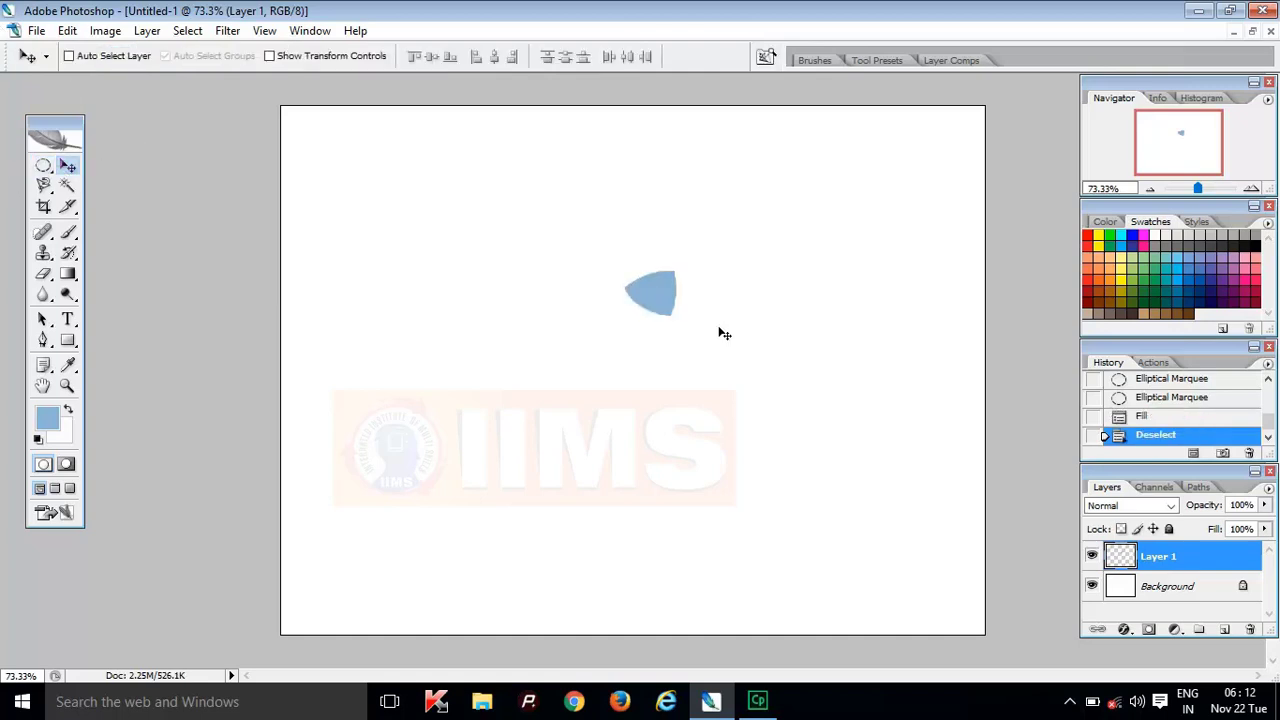
pyautogui.moveTo(670, 285); pyautogui.dragTo(732, 297)
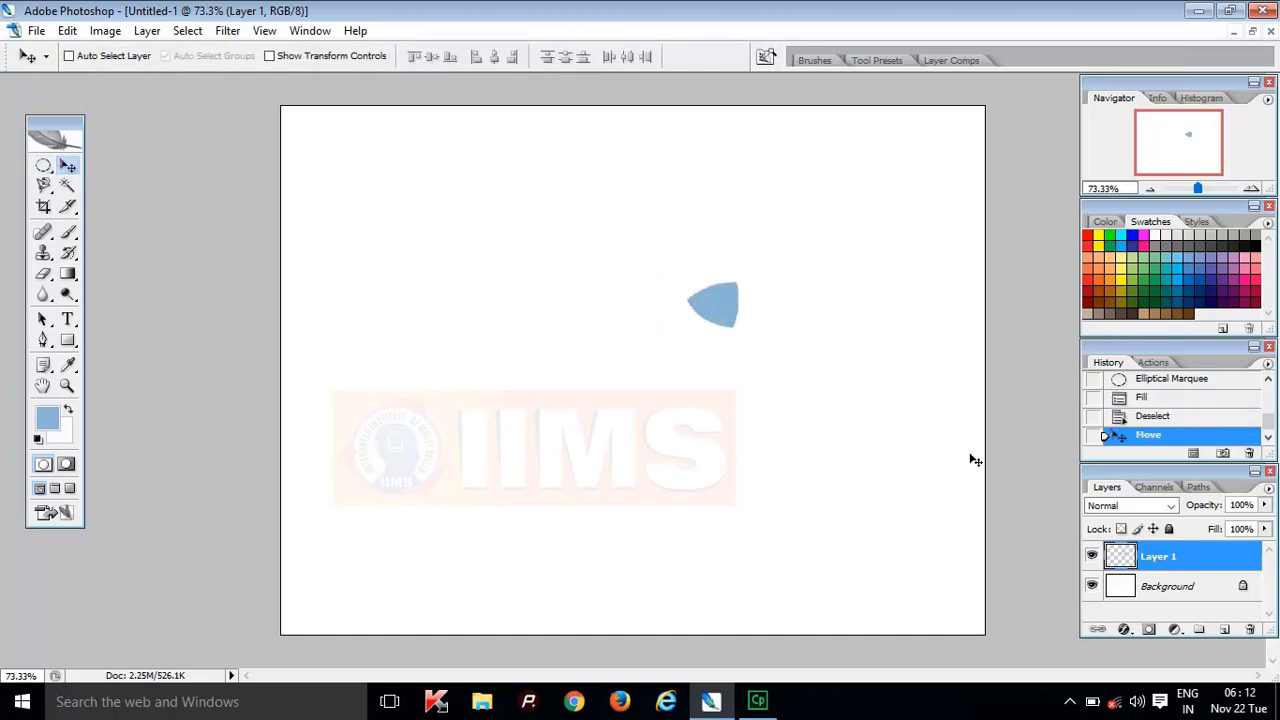
# Delete the layer holding the blue rounded triangle.
pyautogui.click(1249, 629)
pyautogui.click(633, 272)
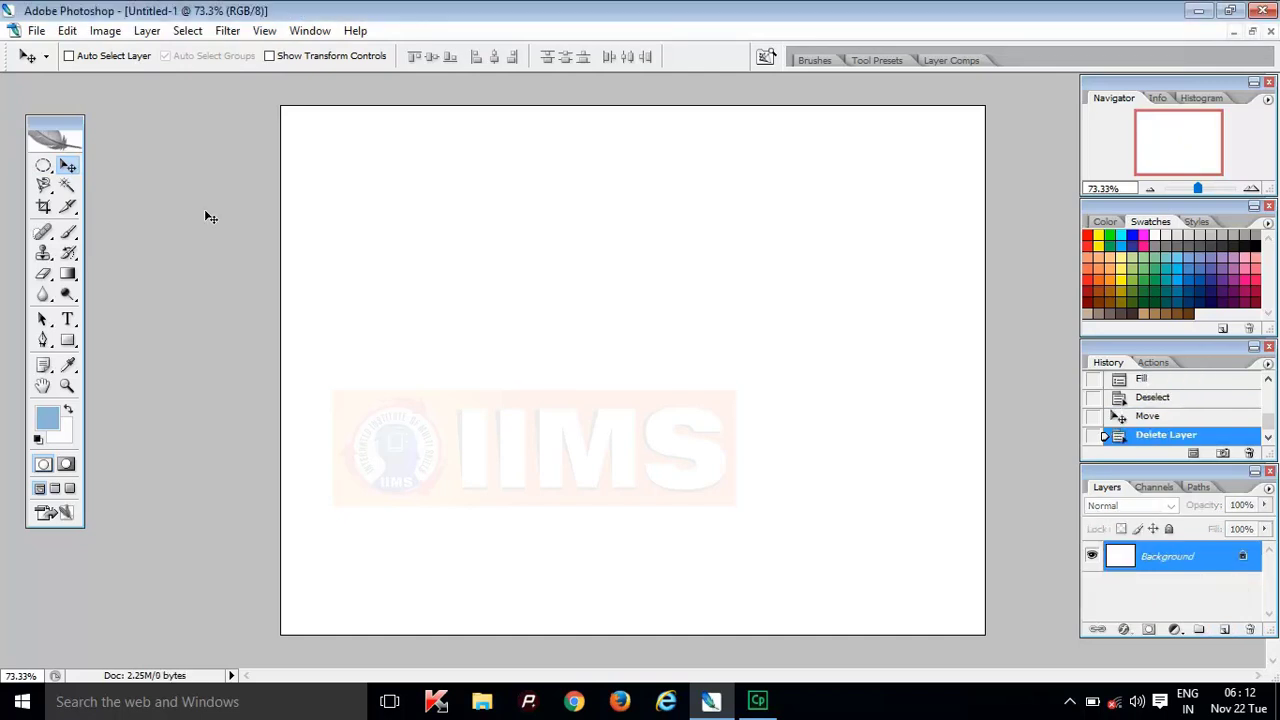
# Select a single pixel row across the canvas above its middle, fill it with the blue foreground colour and deselect it.
pyautogui.click(44, 166)
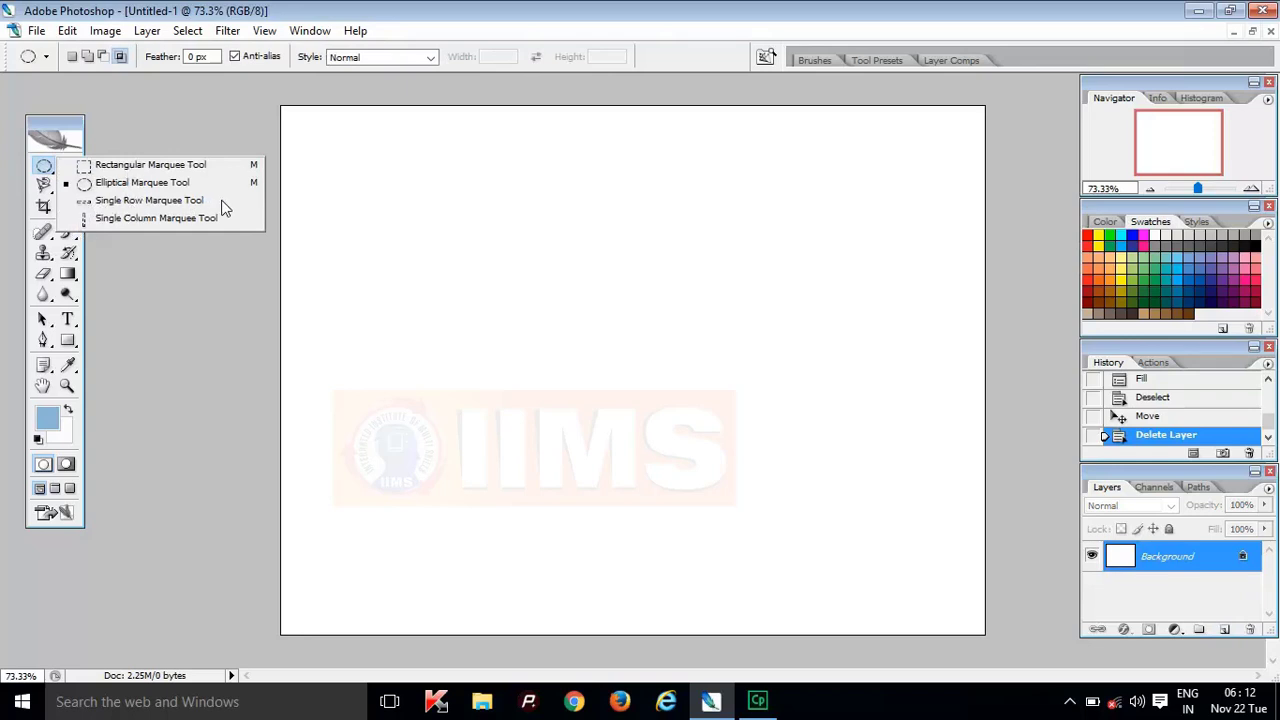
pyautogui.click(144, 203)
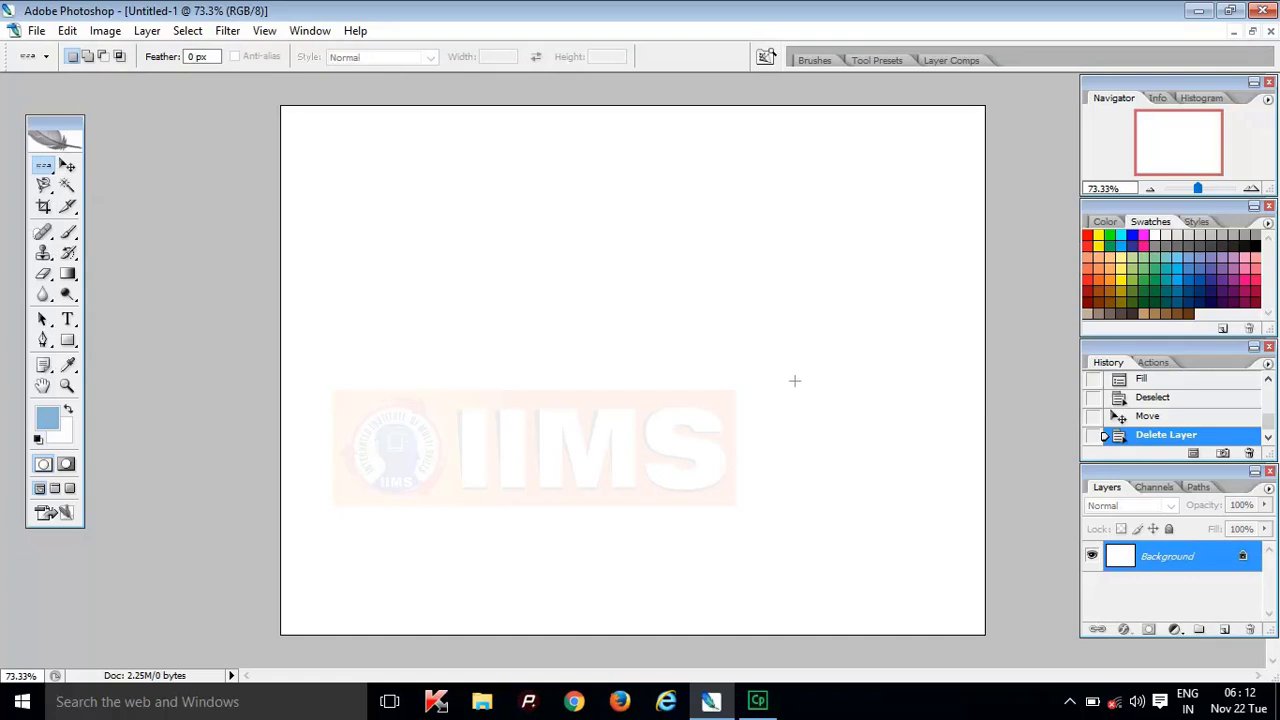
pyautogui.click(635, 318)
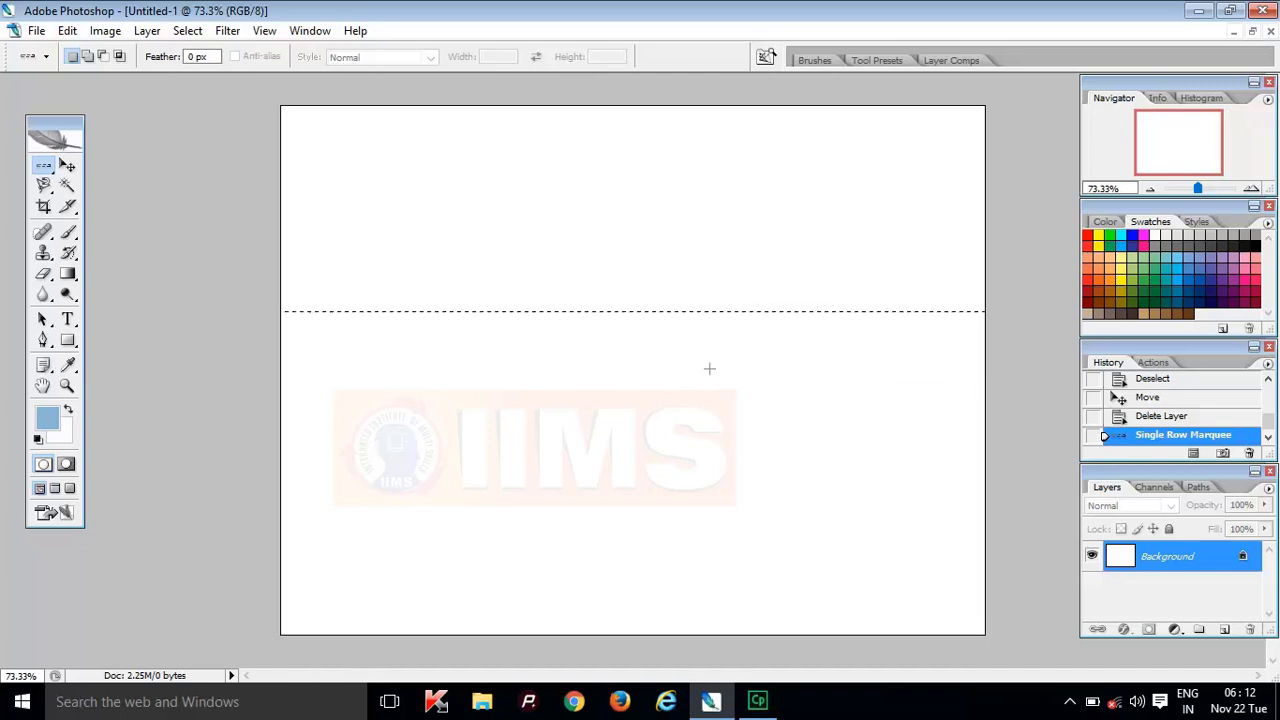
pyautogui.press('alt')
pyautogui.hotkey('alt', 'BackSpace')
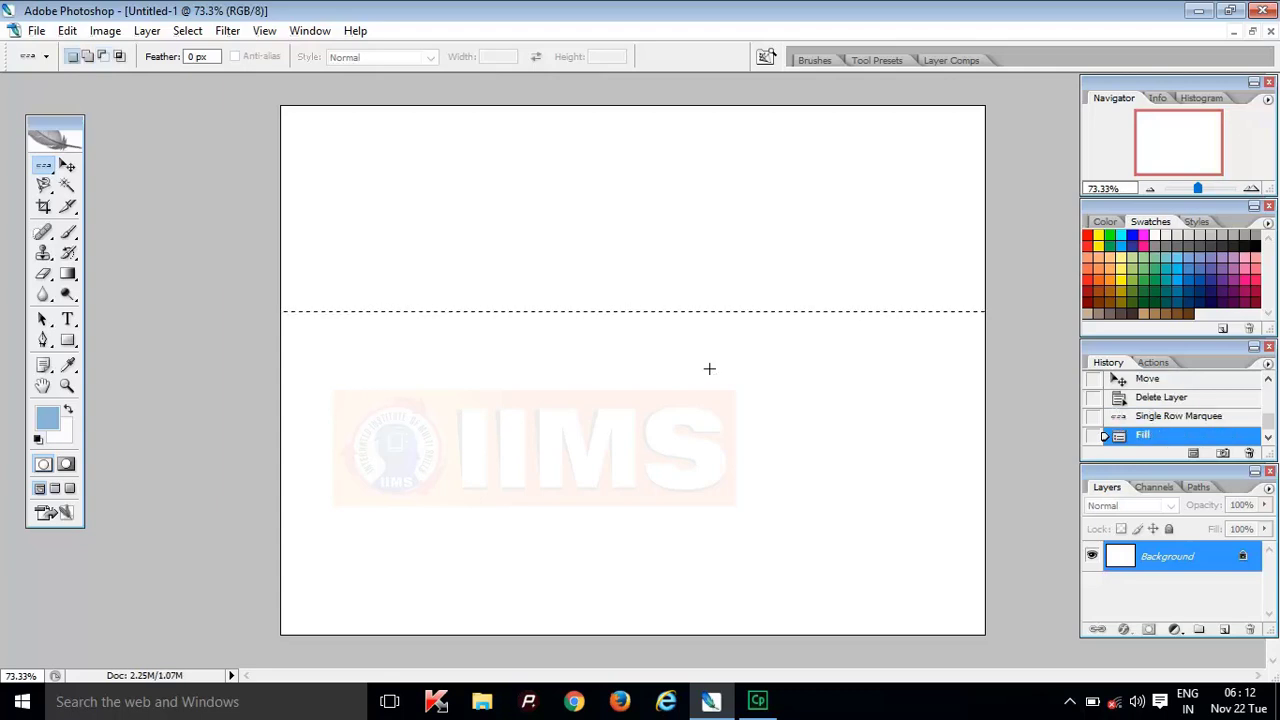
pyautogui.hotkey('ctrl', 'd')
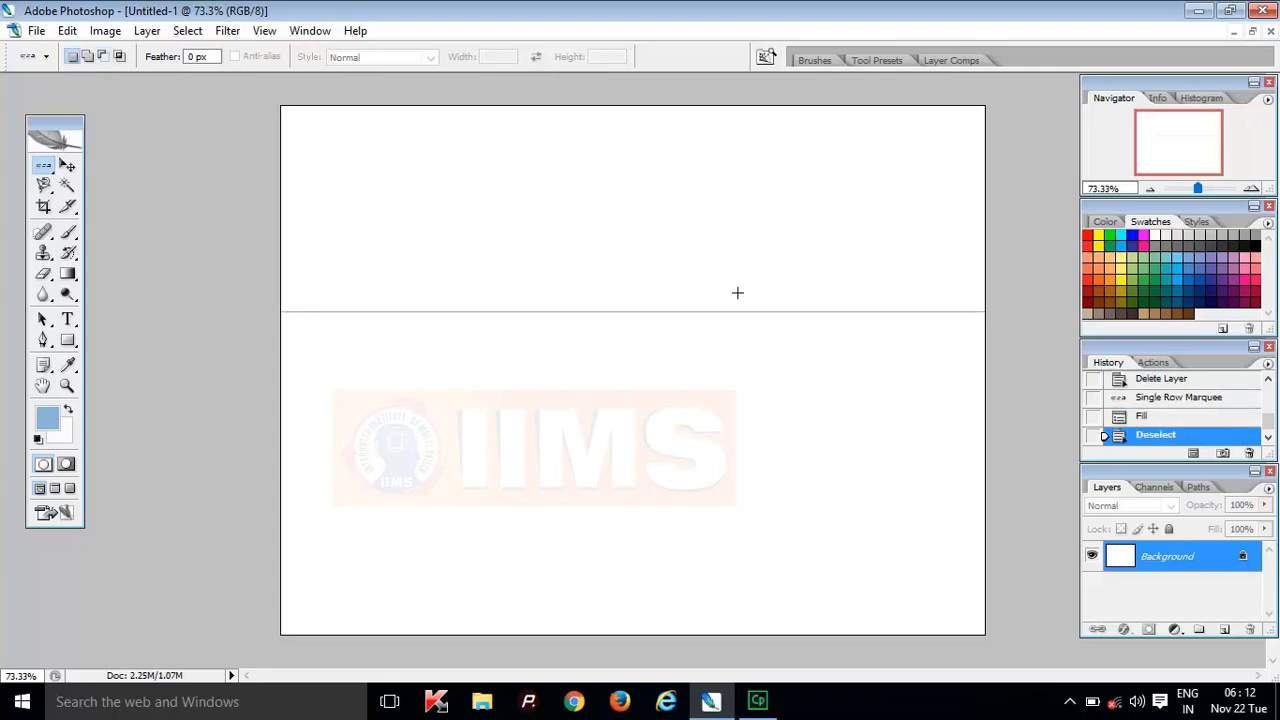
# Try to move the blue line on the Background layer, and add a new layer.
pyautogui.click(66, 166)
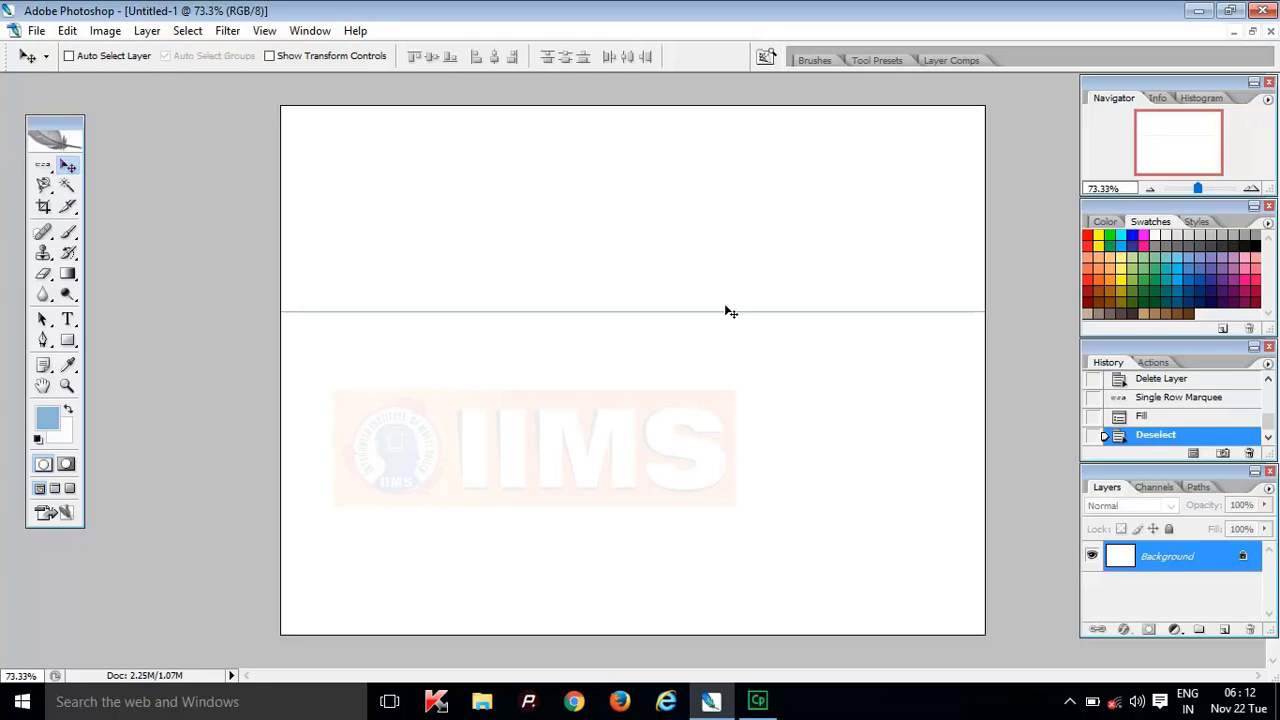
pyautogui.click(747, 375)
pyautogui.click(665, 270)
pyautogui.click(1225, 630)
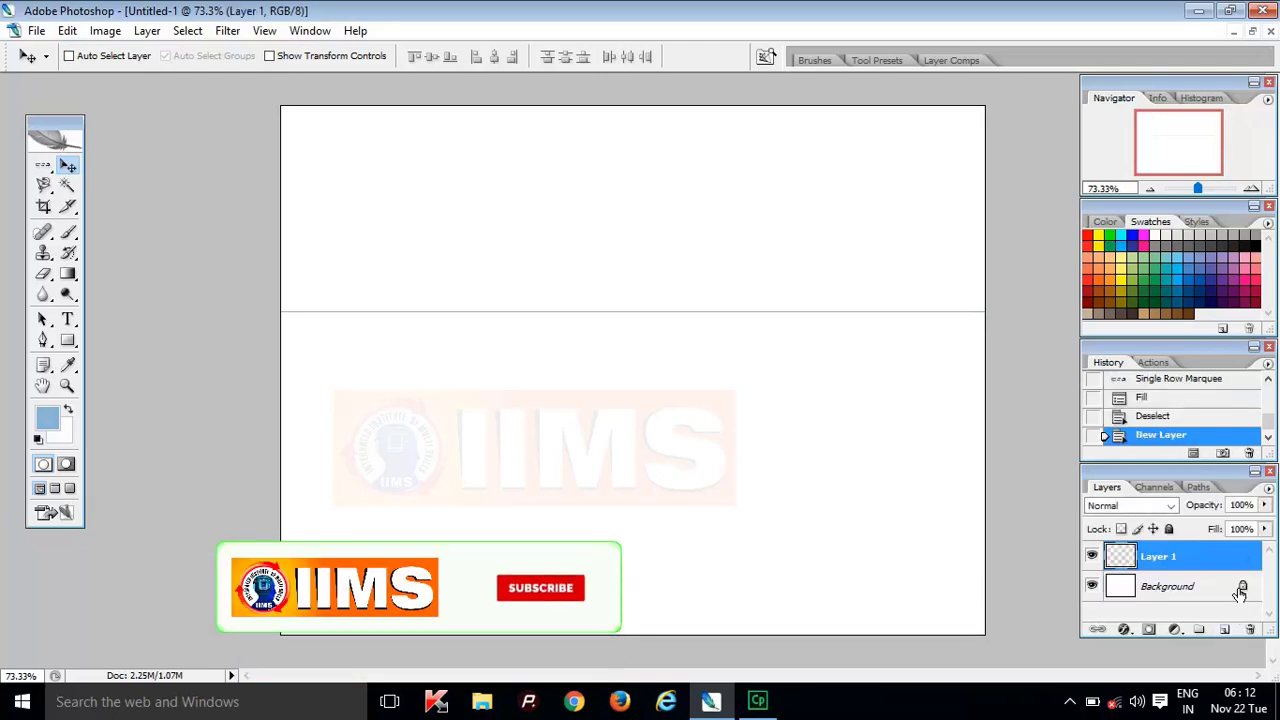
# Revert the history to the Single Row Marquee state, then clear the selection and add a new layer.
pyautogui.click(1210, 386)
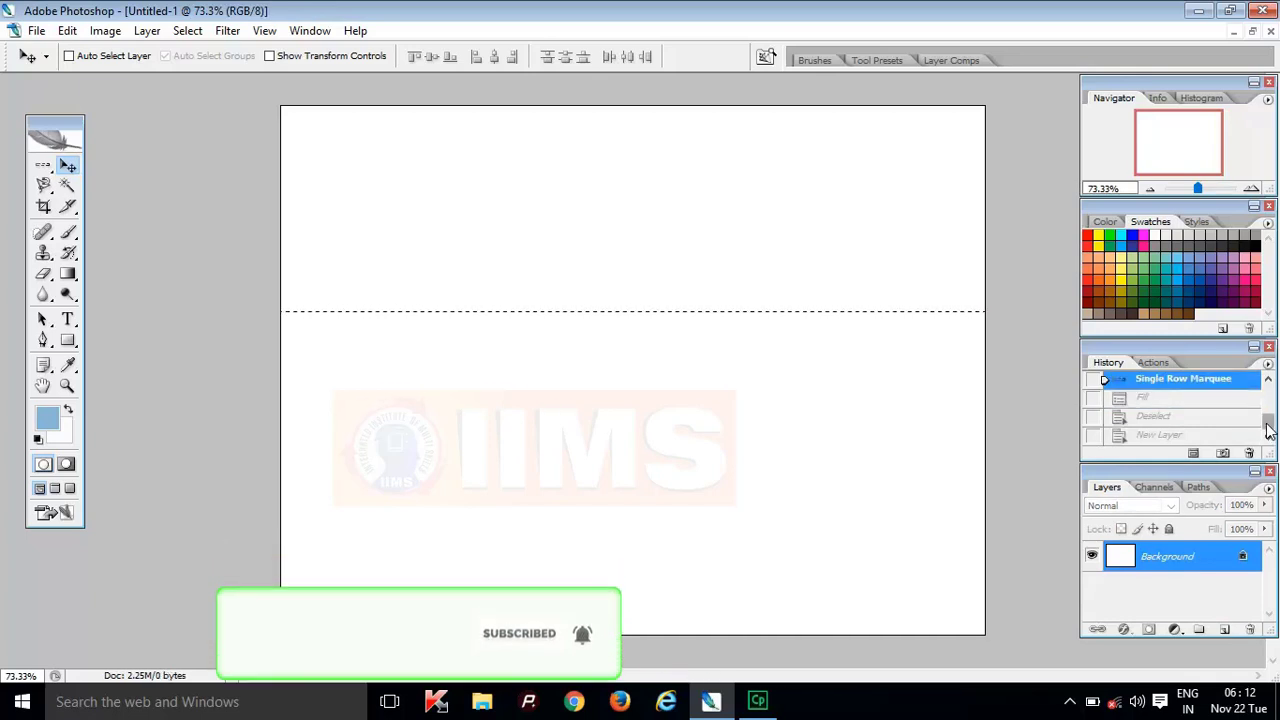
pyautogui.hotkey('ctrl', 'd')
pyautogui.click(1225, 630)
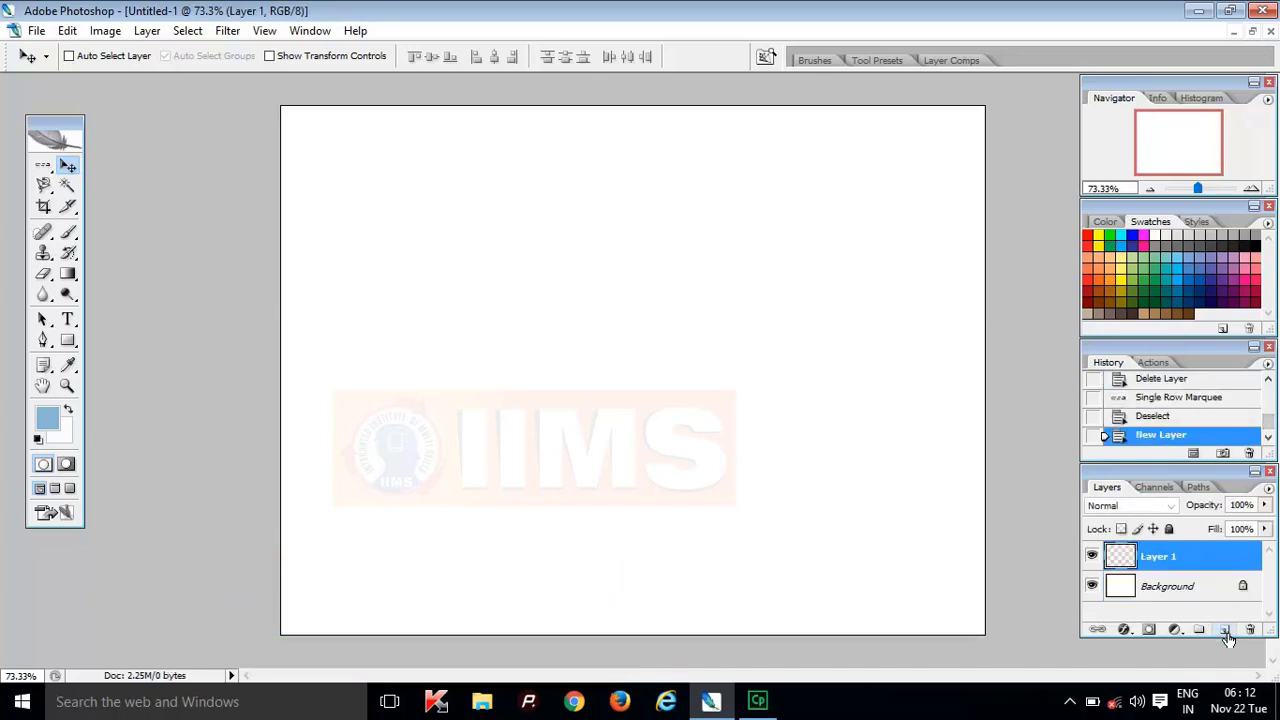
# Fill a single pixel row above the canvas's middle with the blue foreground colour on Layer 1, and deselect it.
pyautogui.click(46, 167)
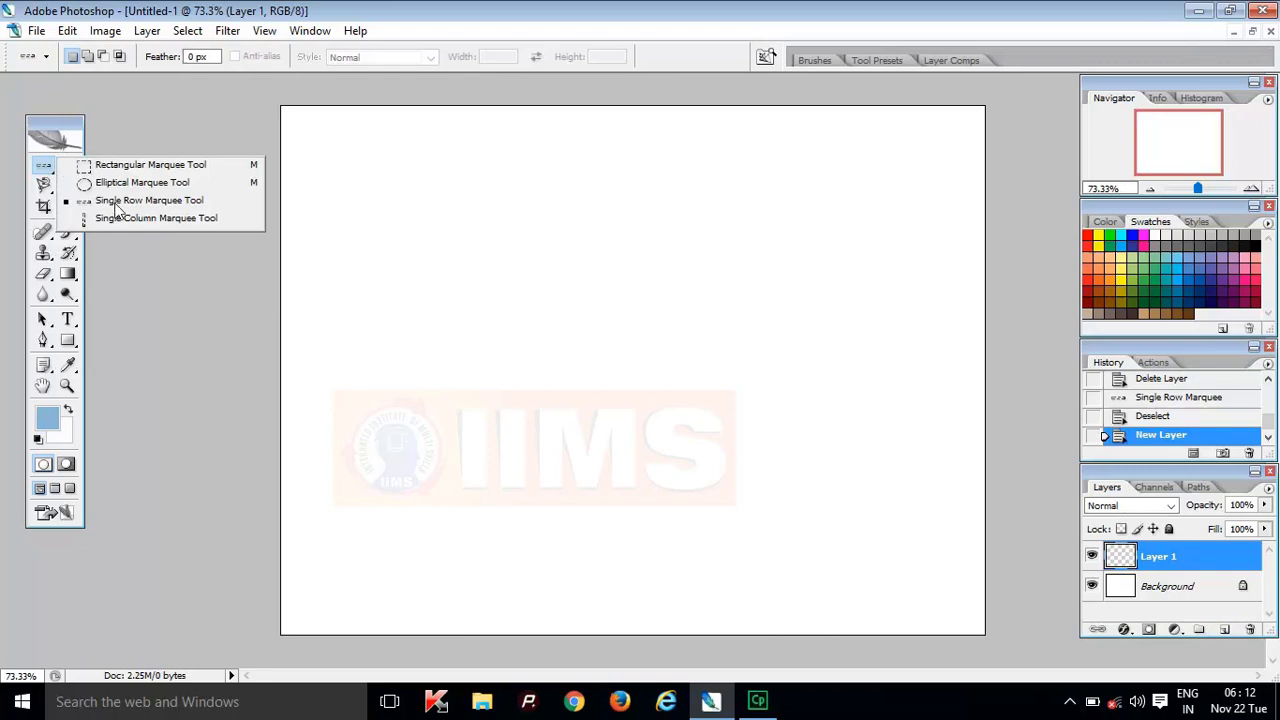
pyautogui.click(201, 206)
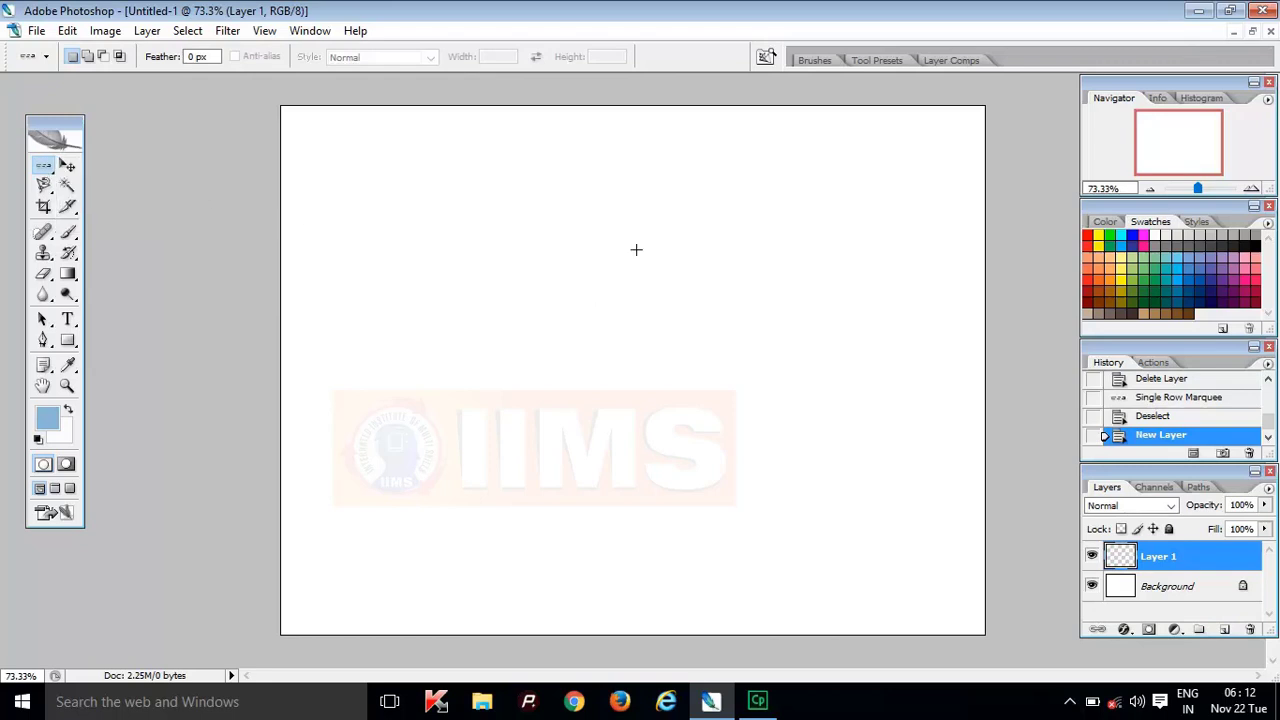
pyautogui.click(660, 310)
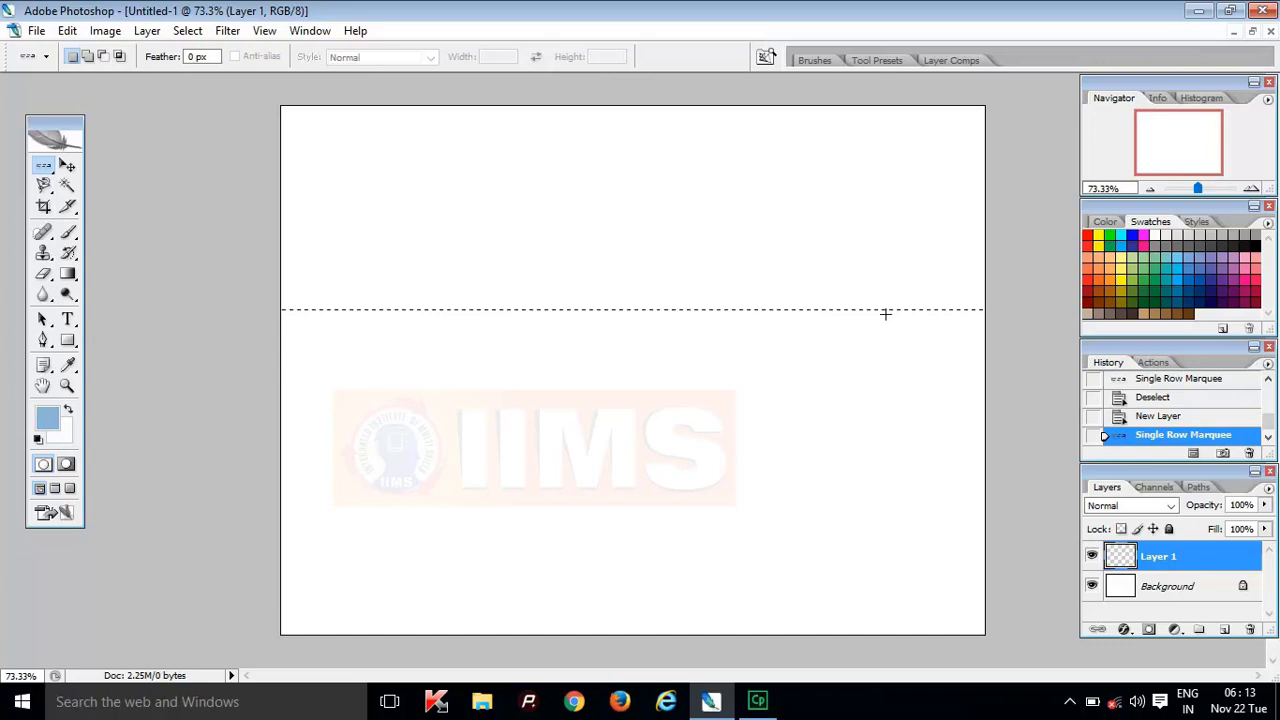
pyautogui.hotkey('alt', 'BackSpace')
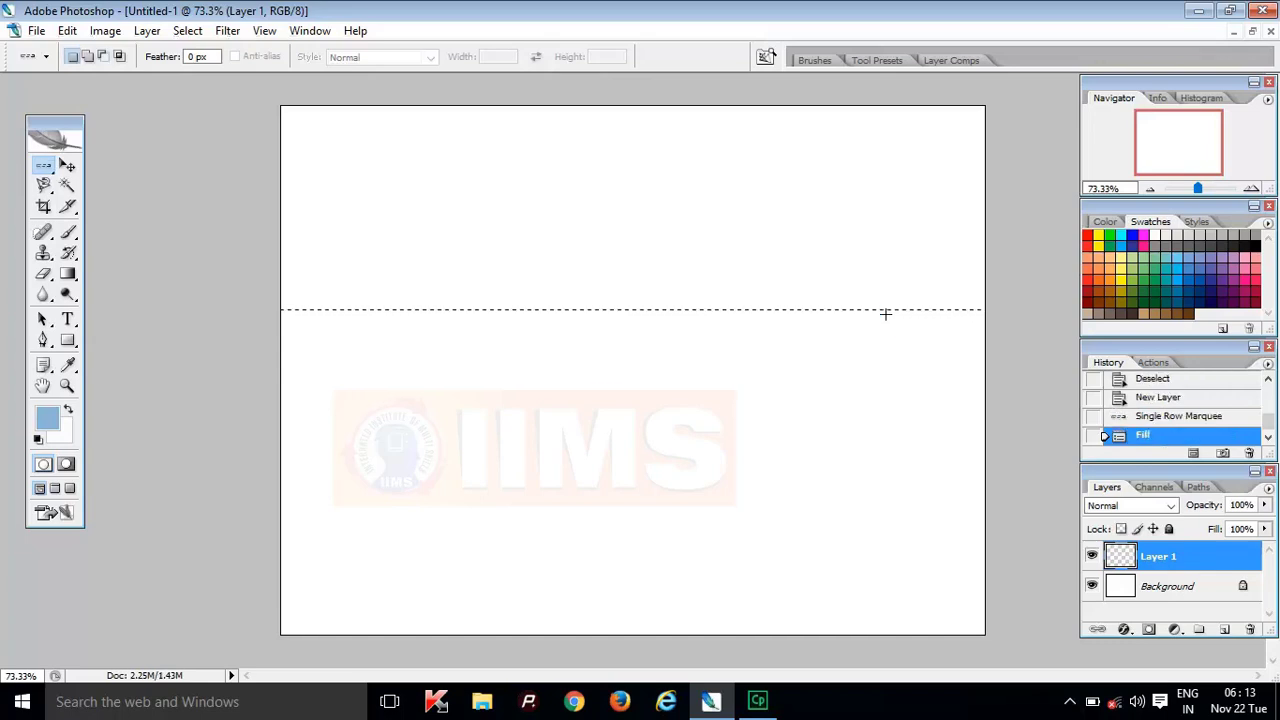
pyautogui.hotkey('ctrl', 'd')
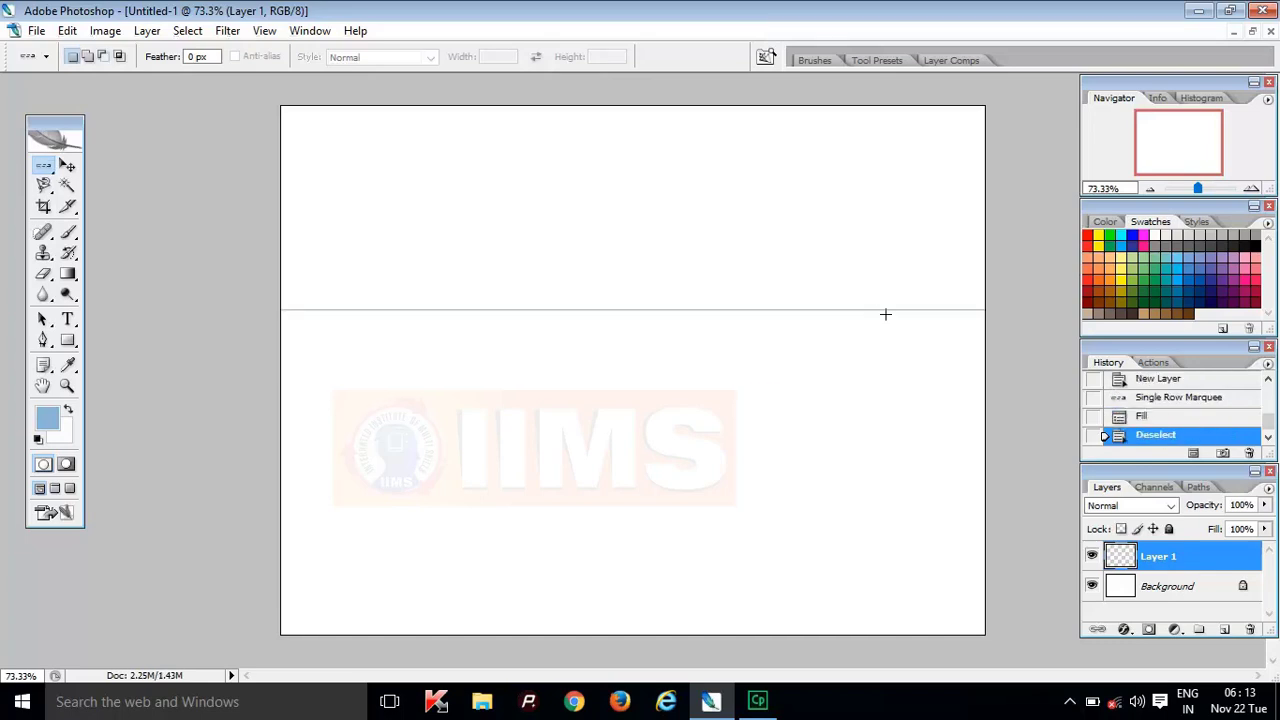
# Move the horizontal blue line on Layer 1 down to about the middle of the canvas.
pyautogui.click(67, 166)
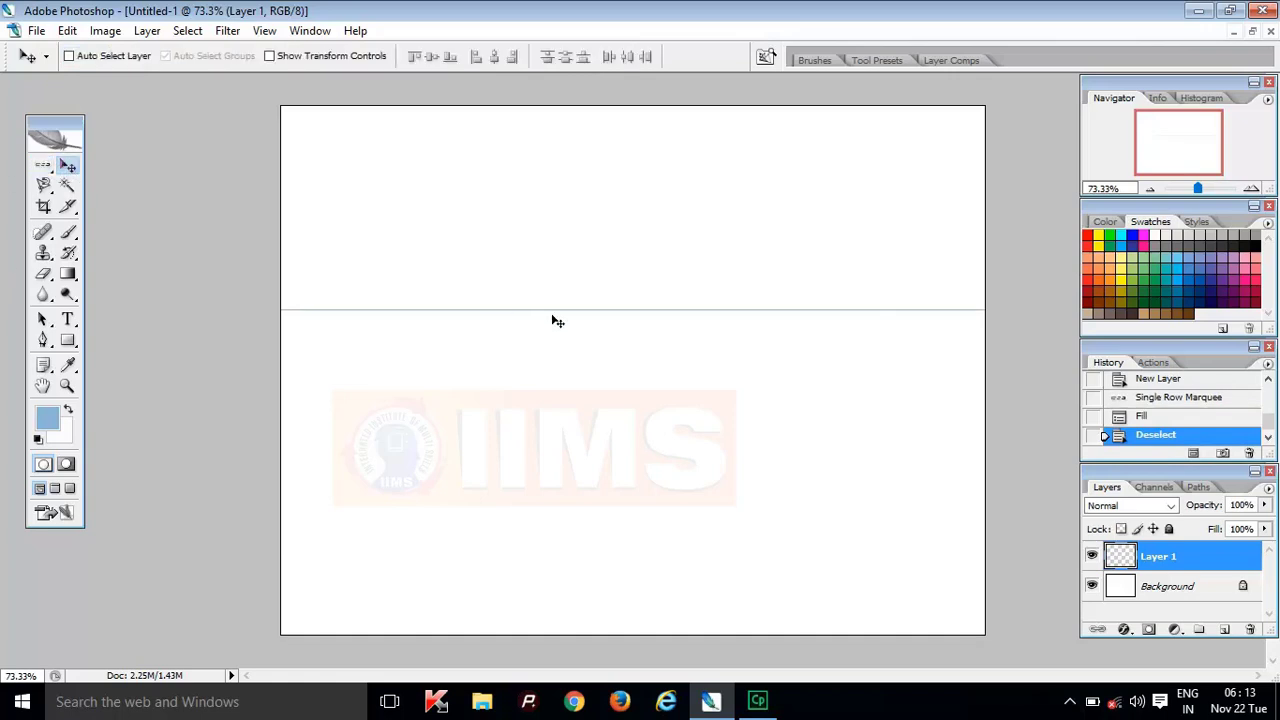
pyautogui.moveTo(574, 332); pyautogui.dragTo(587, 366)
pyautogui.moveTo(584, 397); pyautogui.dragTo(580, 366)
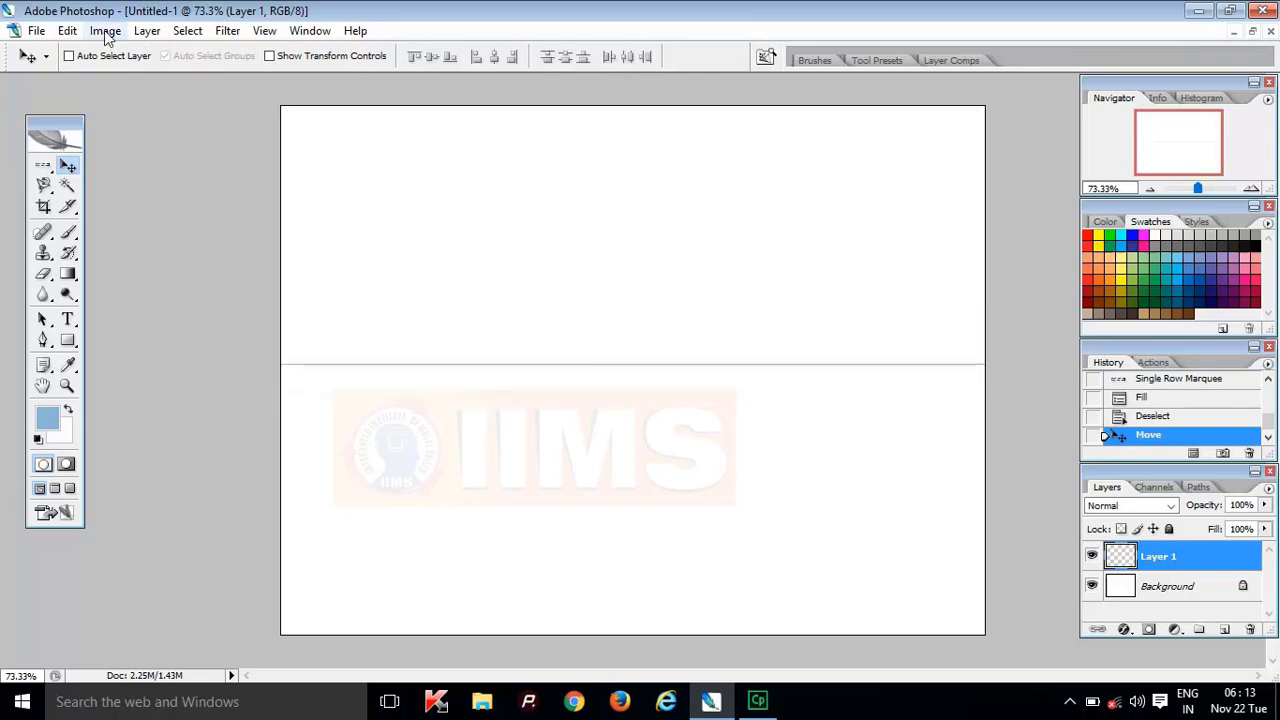
# Thicken the horizontal line with a centred stroke in colour 89b5d3, and move it up to the upper part of the canvas.
pyautogui.click(68, 31)
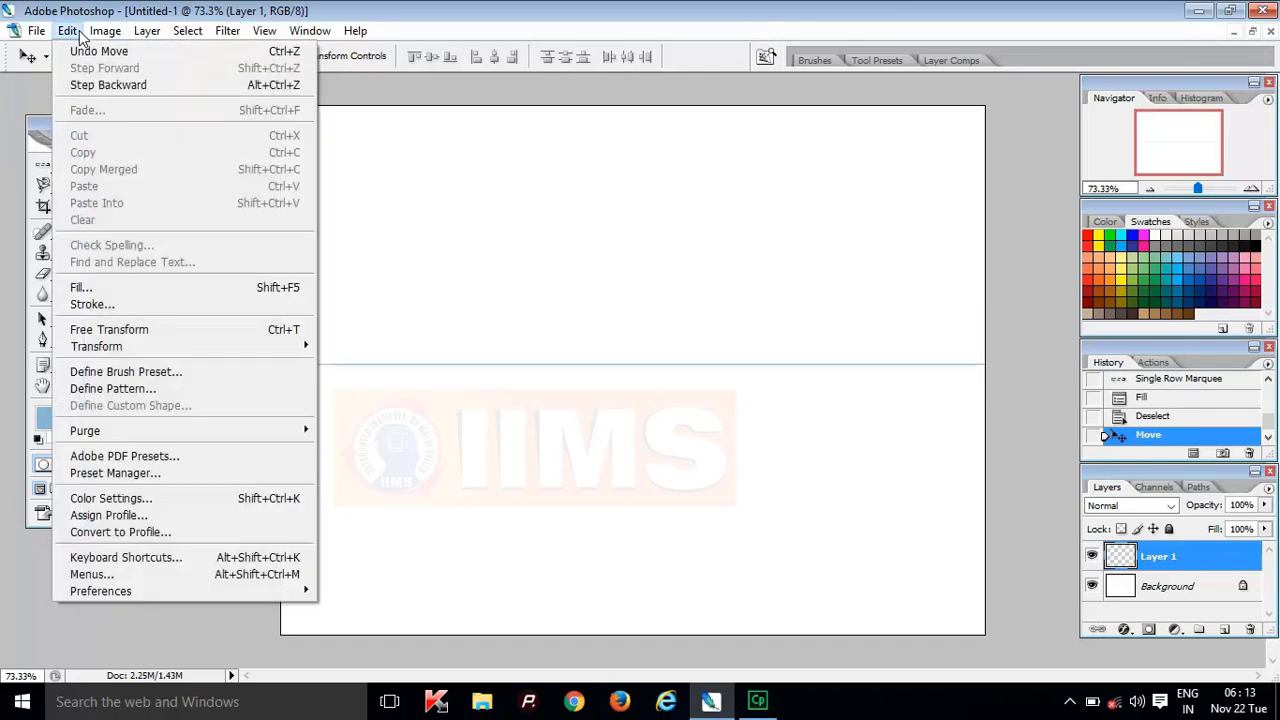
pyautogui.click(183, 304)
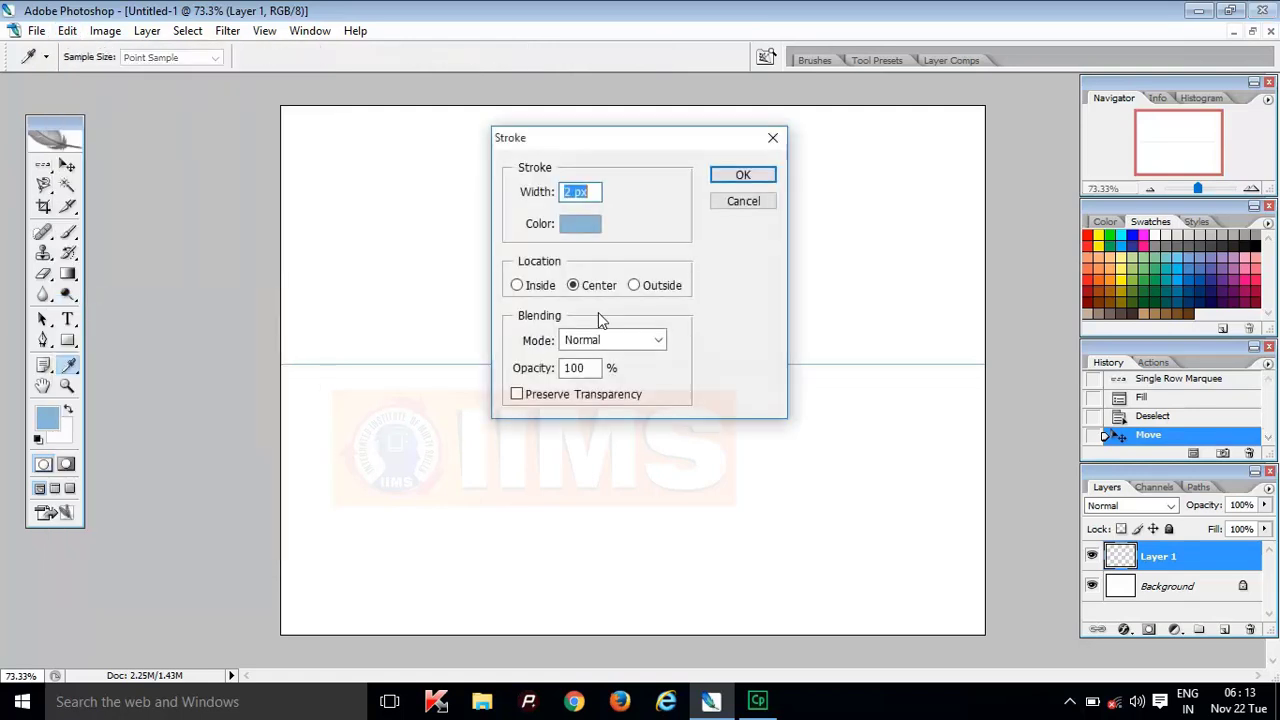
pyautogui.moveTo(665, 140); pyautogui.dragTo(821, 121)
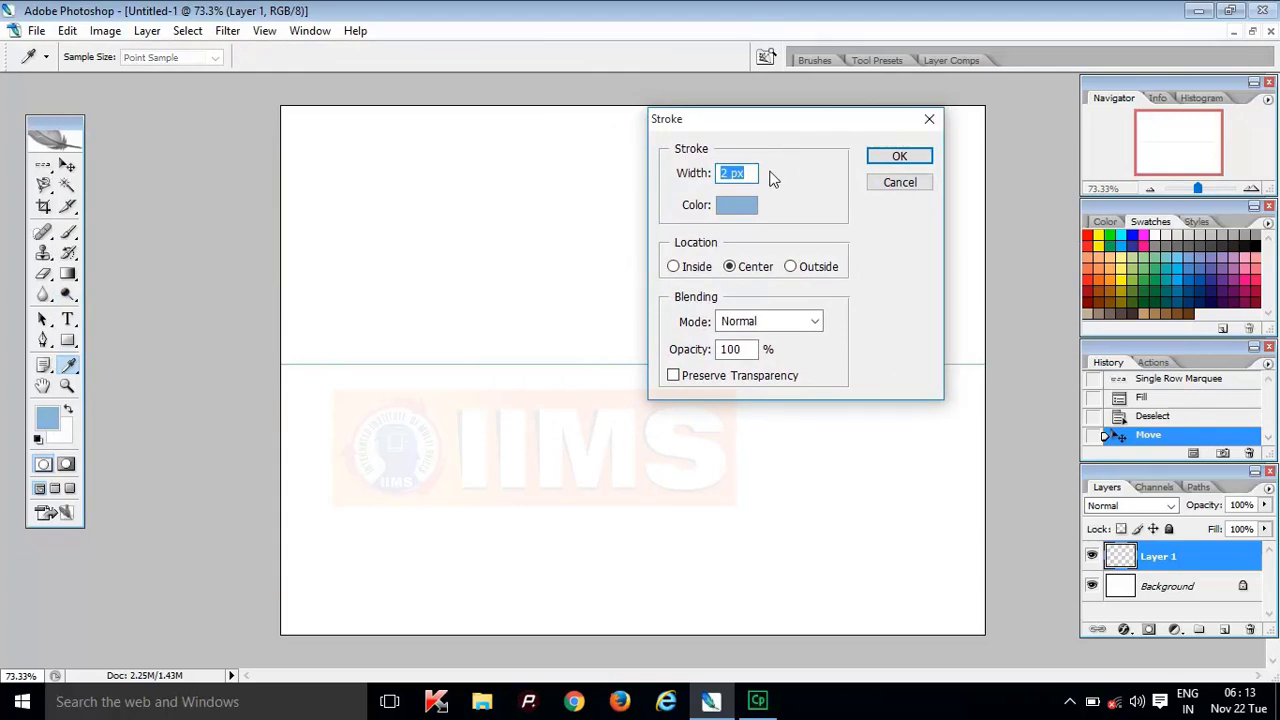
pyautogui.click(754, 172)
pyautogui.moveTo(754, 173); pyautogui.dragTo(680, 182)
pyautogui.click(745, 214)
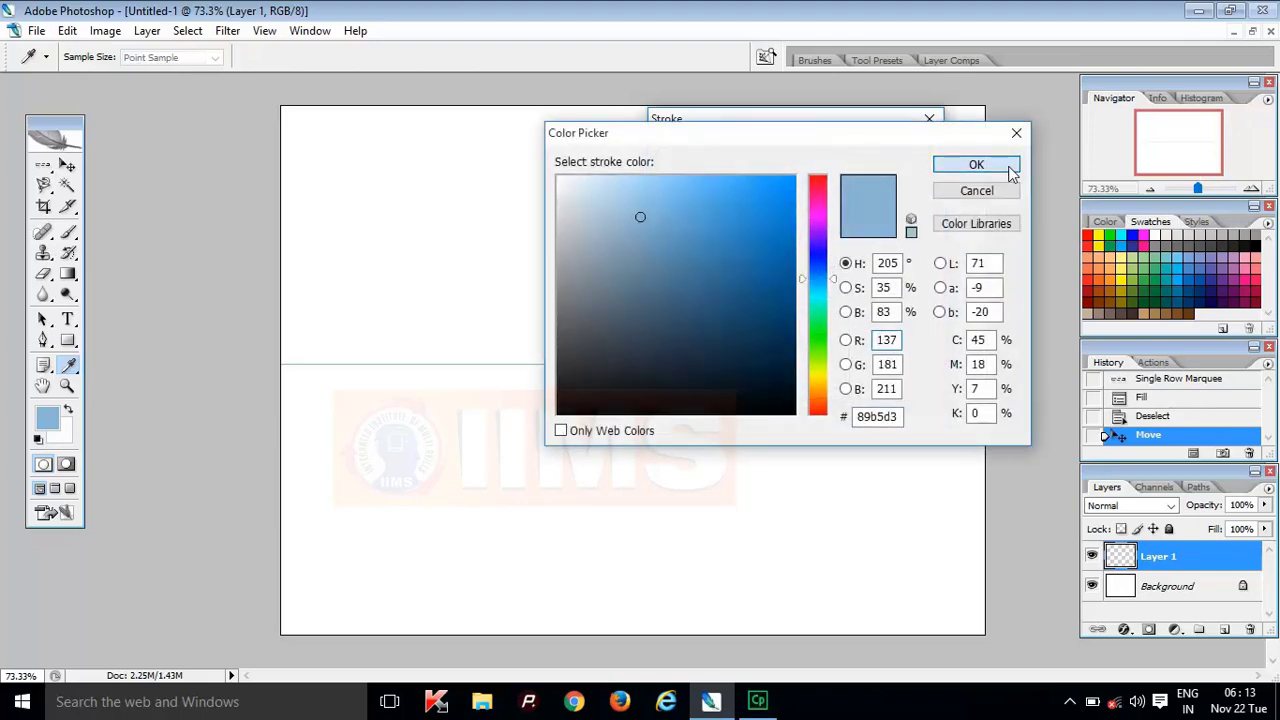
pyautogui.click(1010, 166)
pyautogui.click(904, 163)
pyautogui.press('v')
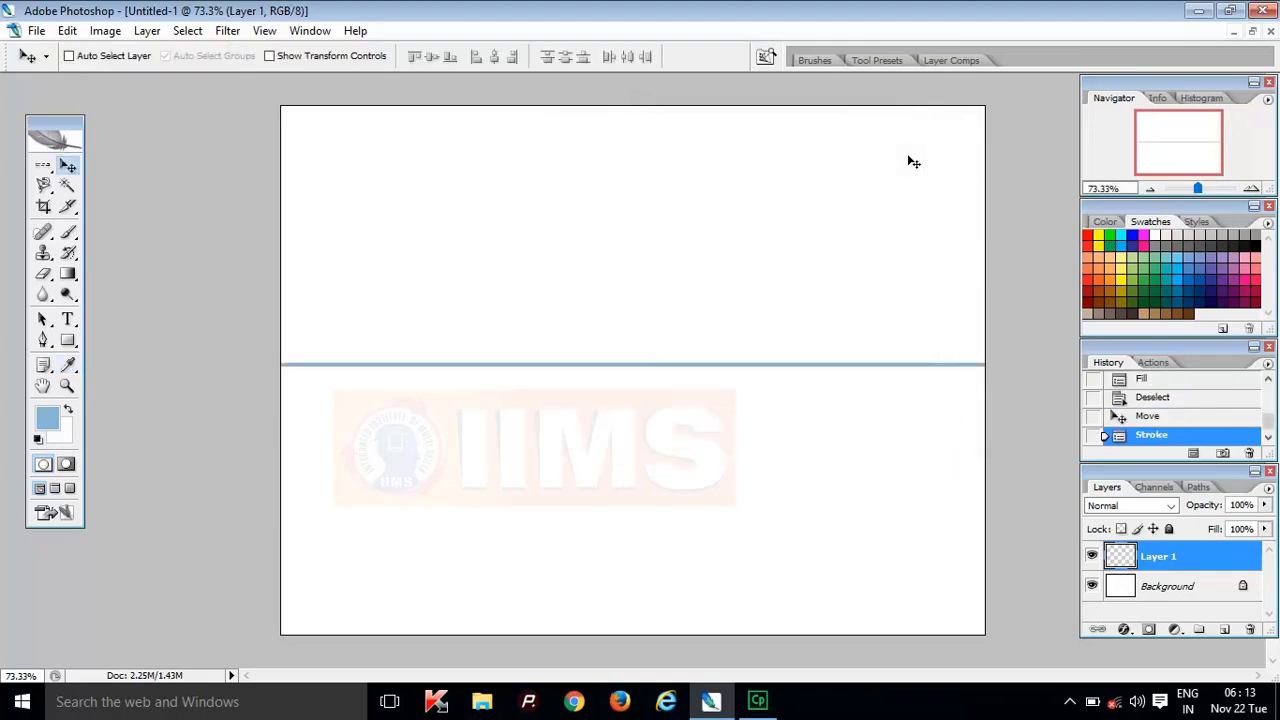
pyautogui.moveTo(587, 366)
pyautogui.mouseDown()
pyautogui.moveTo(606, 243)
pyautogui.moveTo(617, 311)
pyautogui.moveTo(671, 240)
pyautogui.moveTo(606, 234)
pyautogui.moveTo(617, 204)
pyautogui.mouseUp()
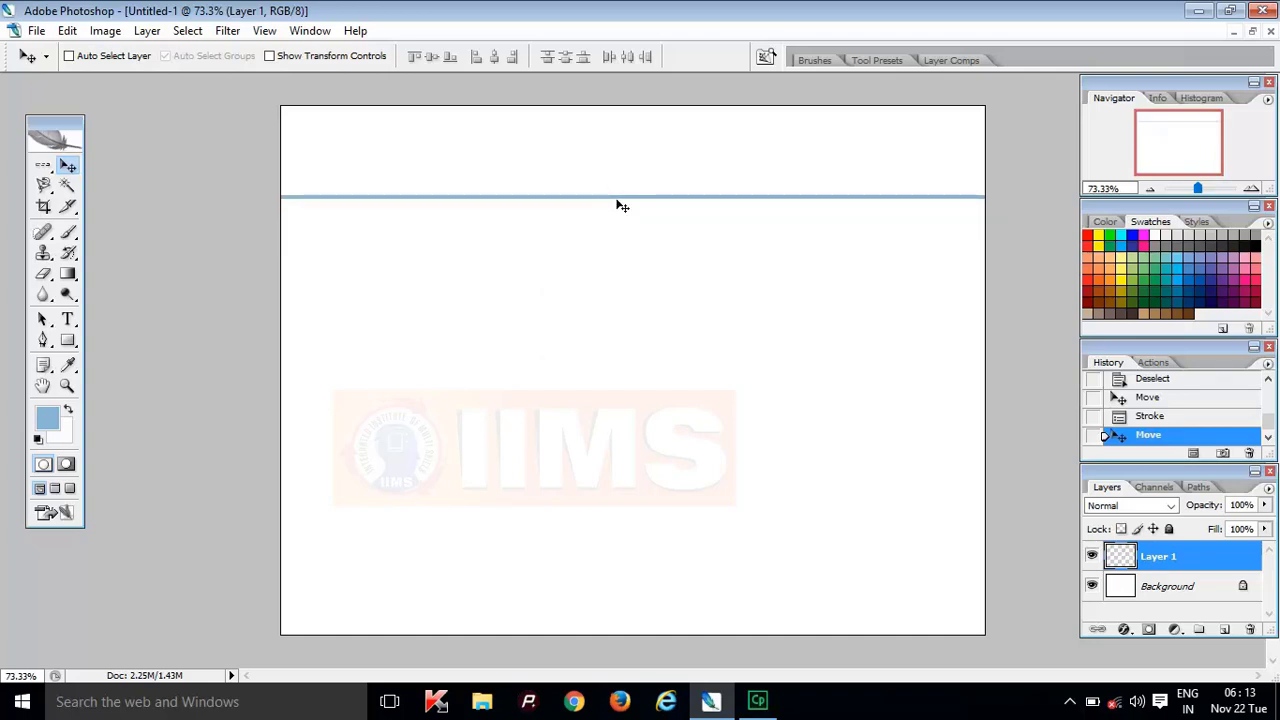
# With Layer 1 hidden, fill a single pixel column slightly left of the canvas's centre with blue on a new layer, and deselect it.
pyautogui.click(1224, 629)
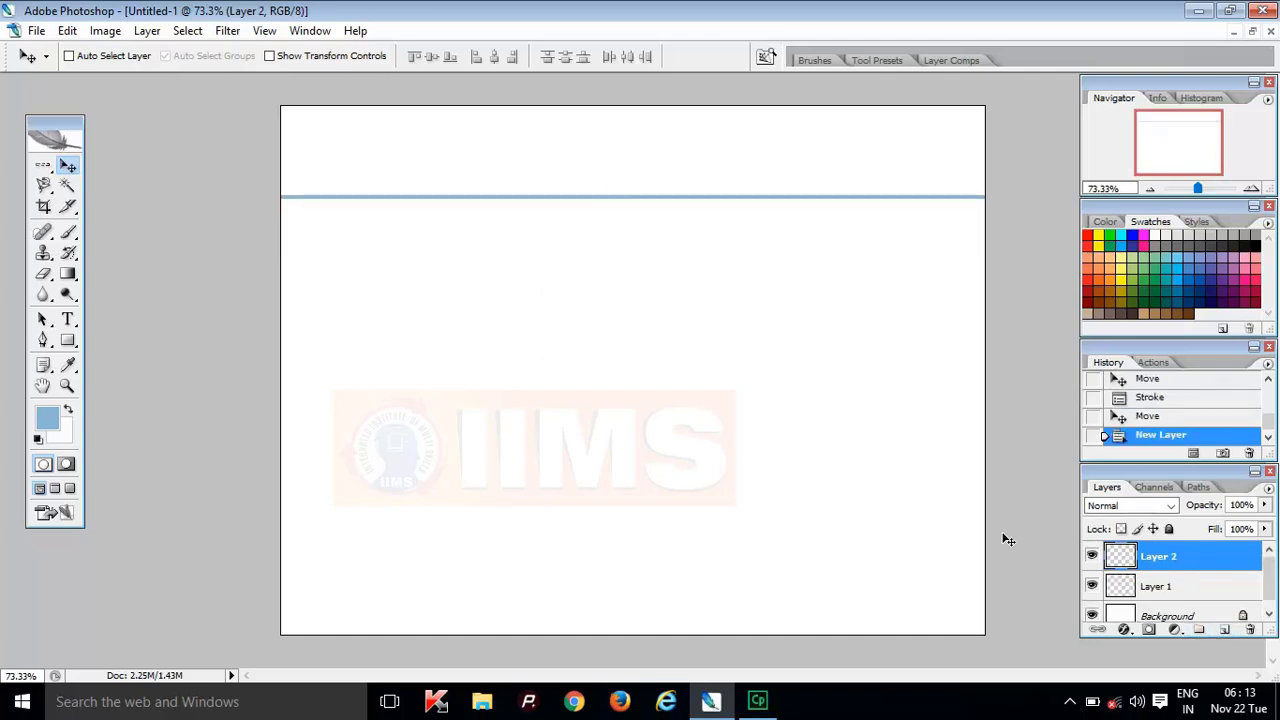
pyautogui.click(1092, 588)
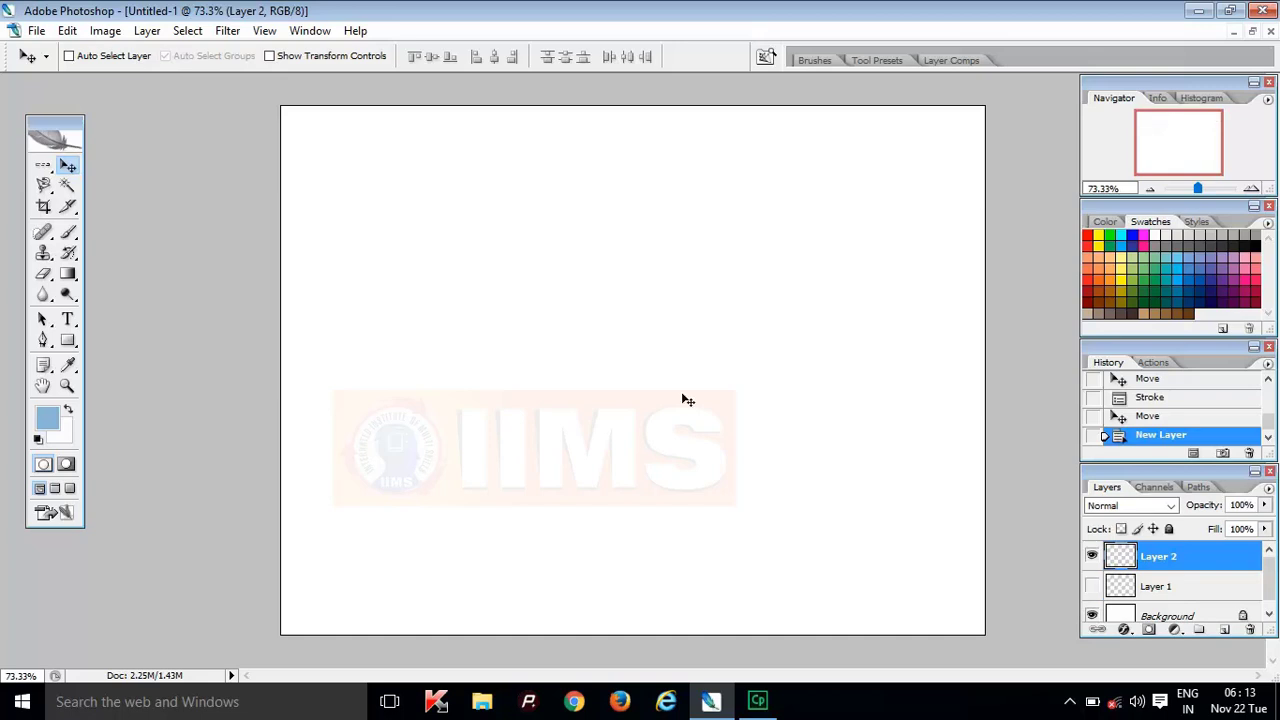
pyautogui.click(48, 166)
pyautogui.click(55, 170)
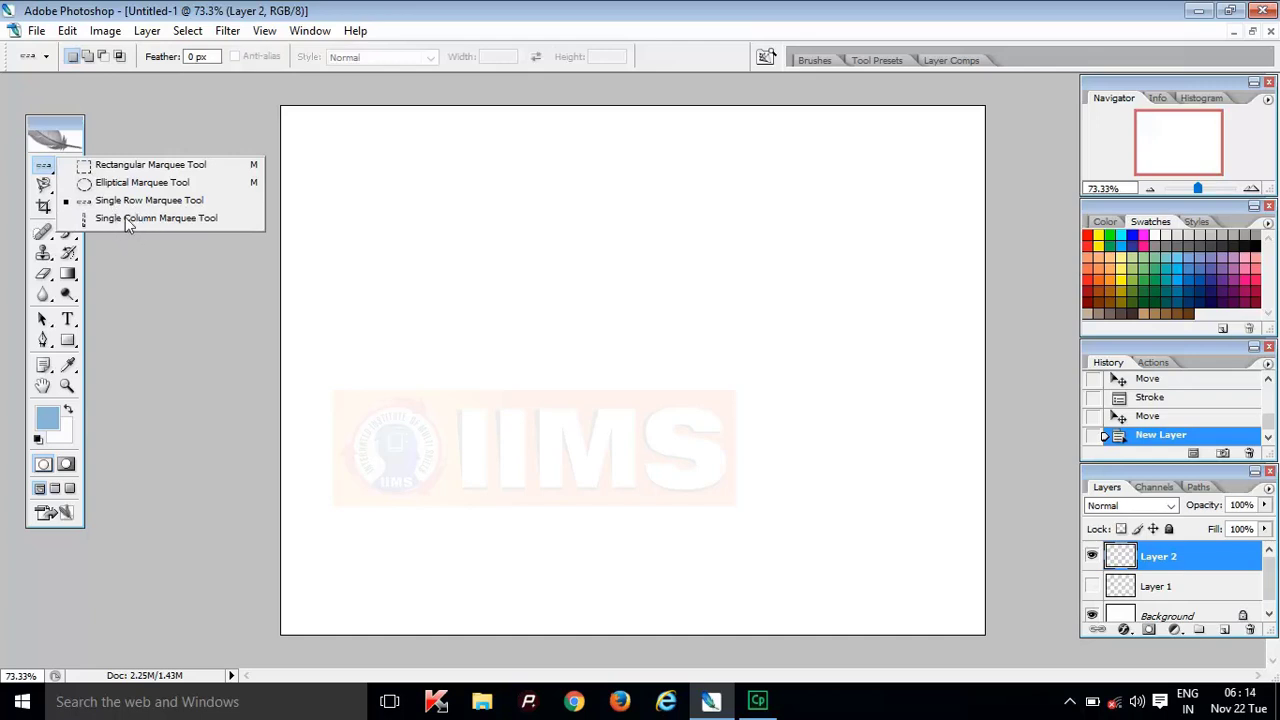
pyautogui.click(175, 219)
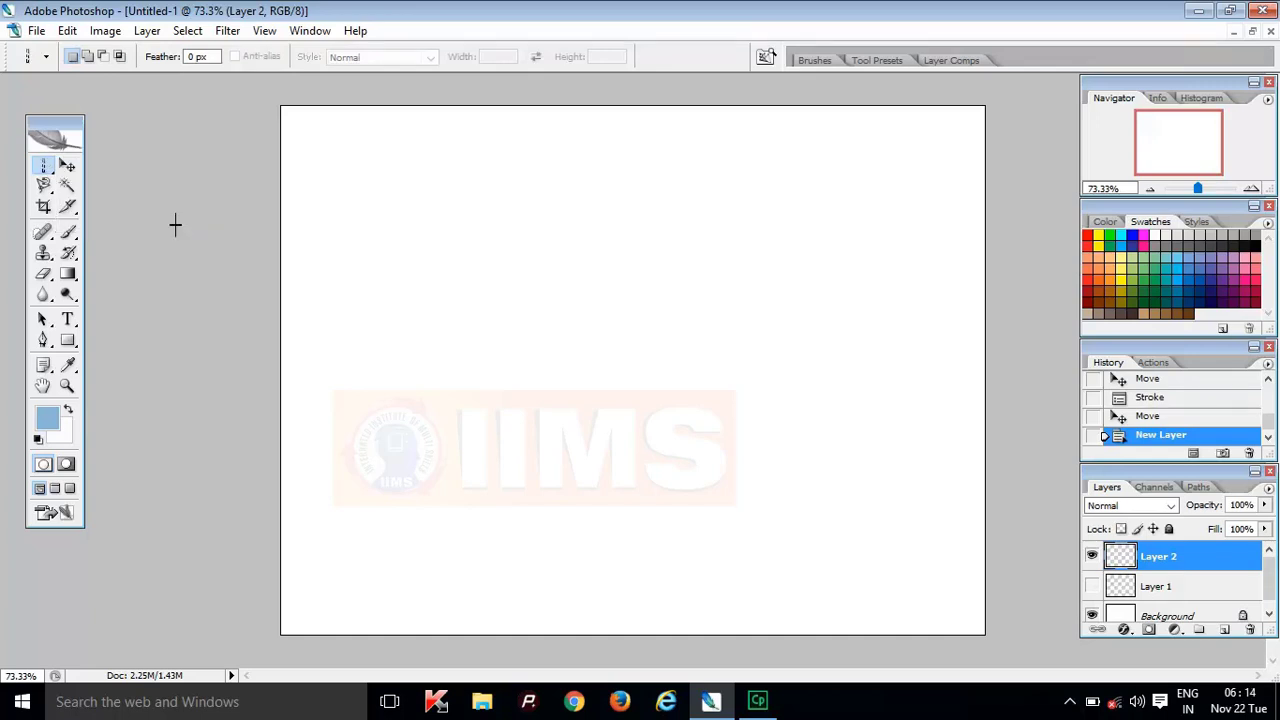
pyautogui.click(601, 330)
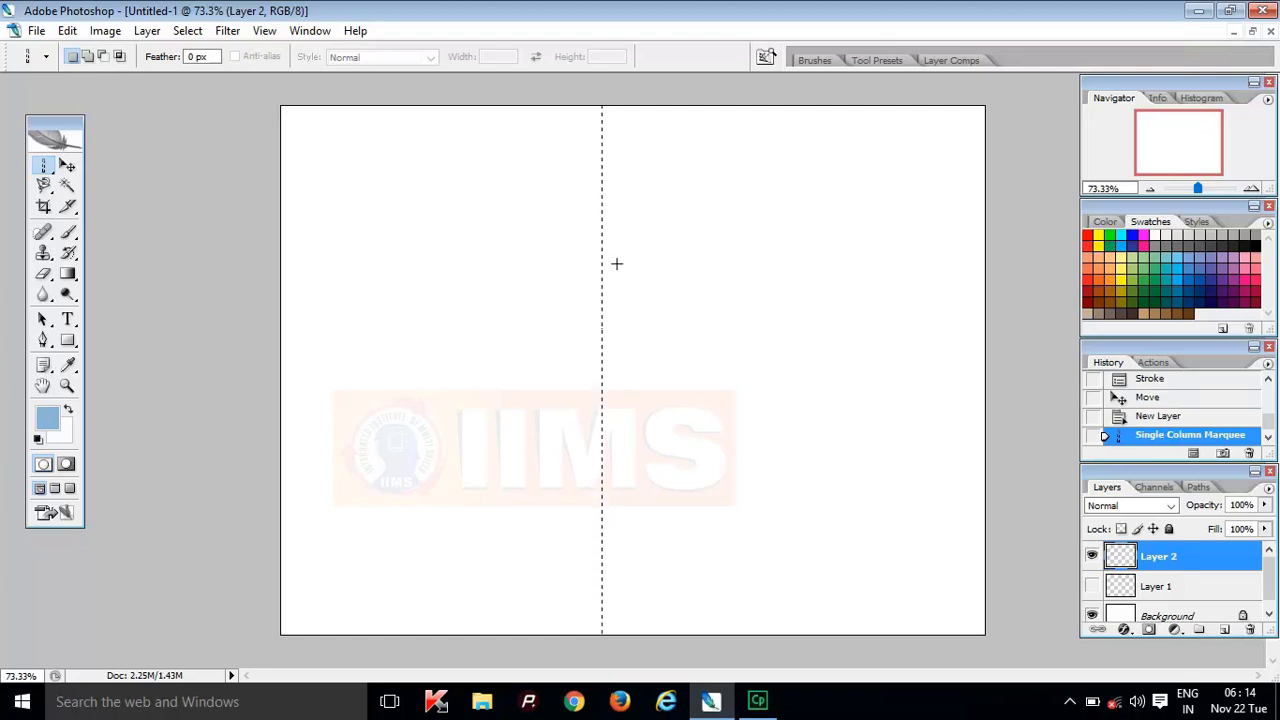
pyautogui.hotkey('alt', 'BackSpace')
pyautogui.hotkey('ctrl', 'd')
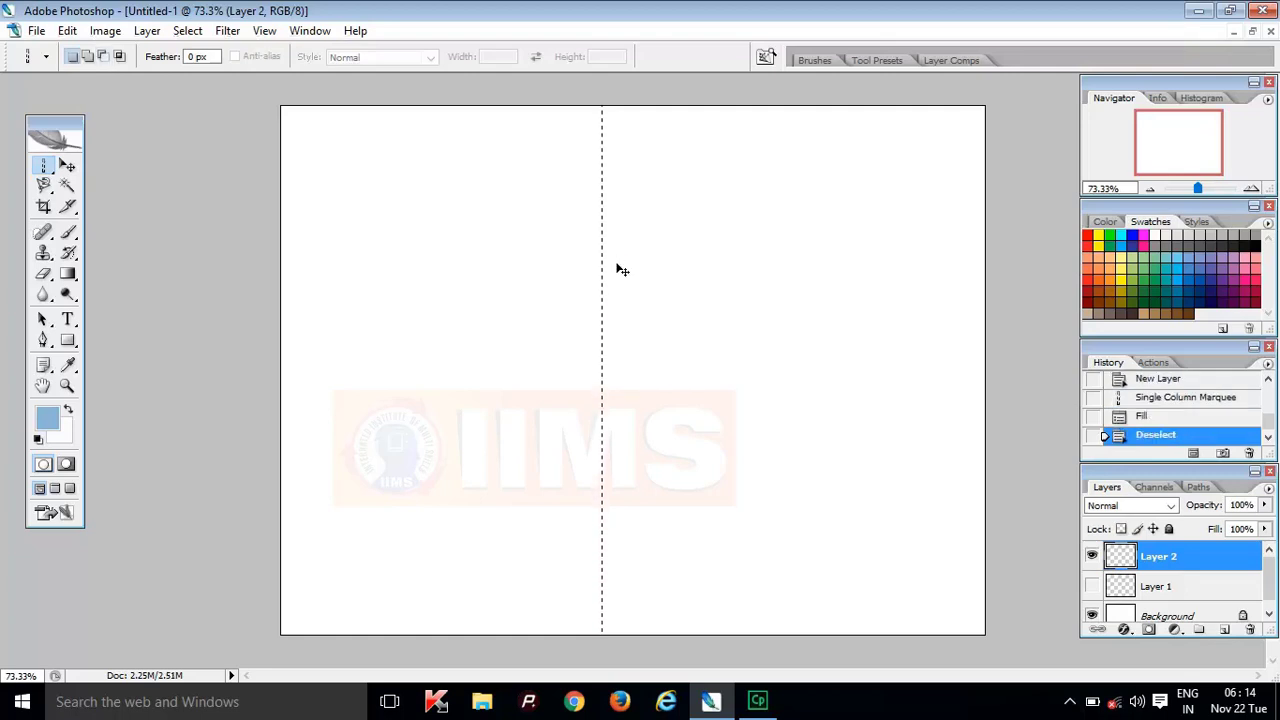
# Free-transform the vertical line into a large square, about 44005% wide and 57.1% high, and move it left to near the canvas's centre.
pyautogui.click(67, 31)
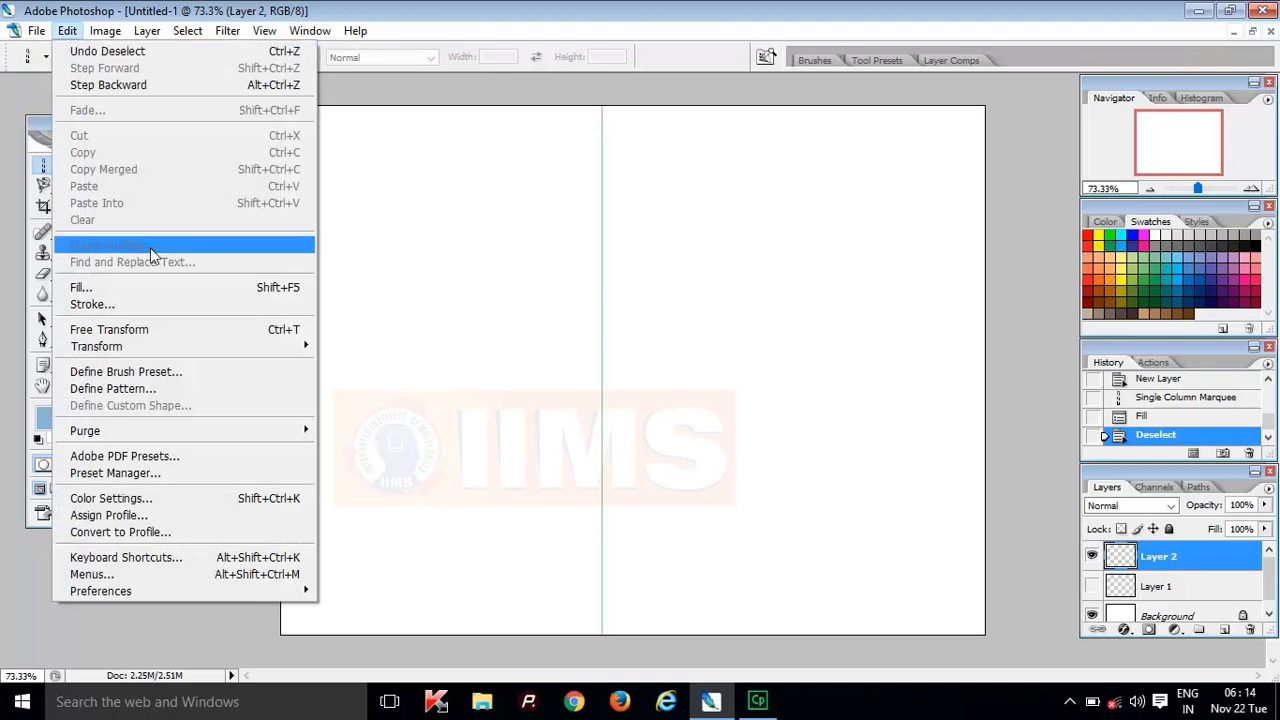
pyautogui.click(242, 330)
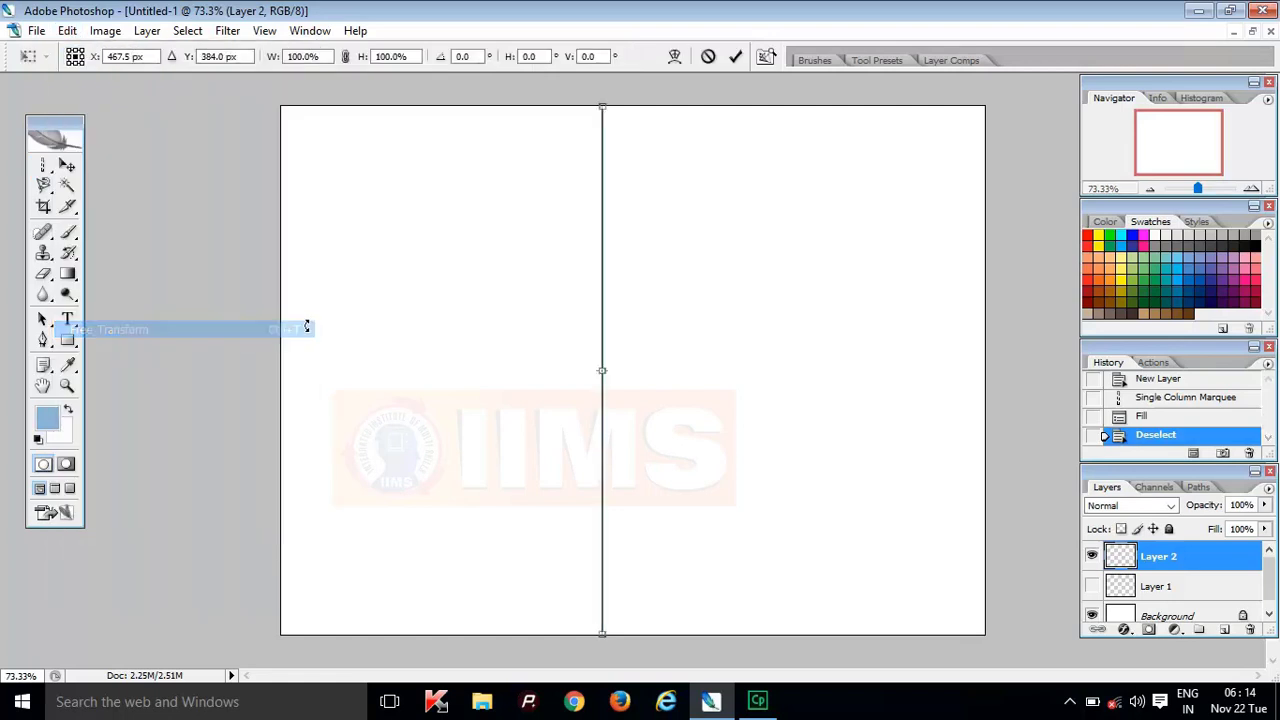
pyautogui.moveTo(606, 370); pyautogui.dragTo(750, 371)
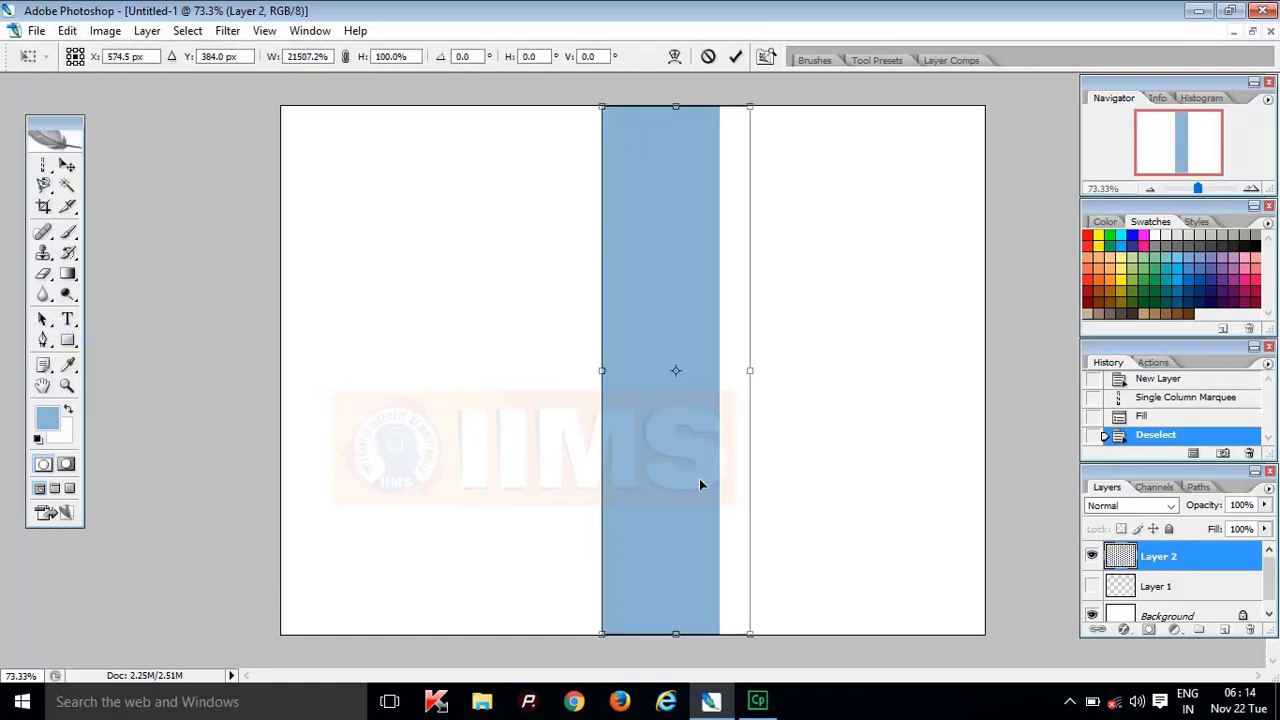
pyautogui.moveTo(676, 637); pyautogui.dragTo(686, 408)
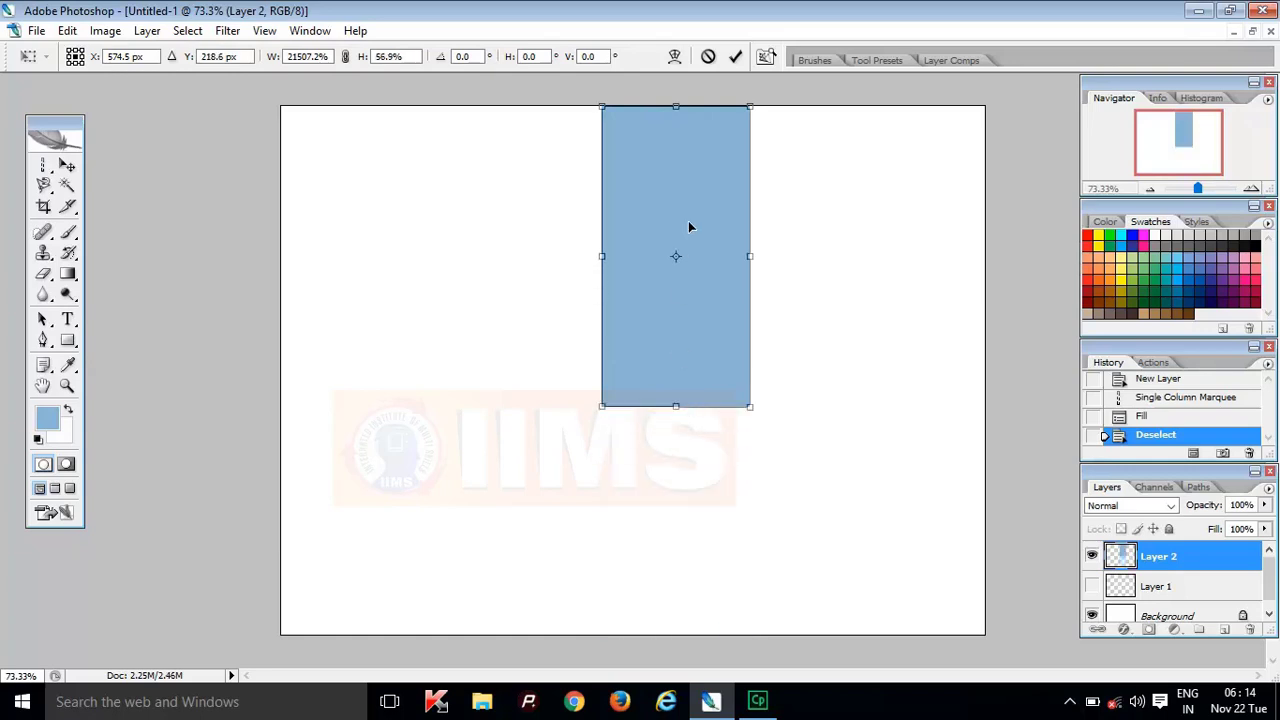
pyautogui.moveTo(689, 223); pyautogui.dragTo(633, 328)
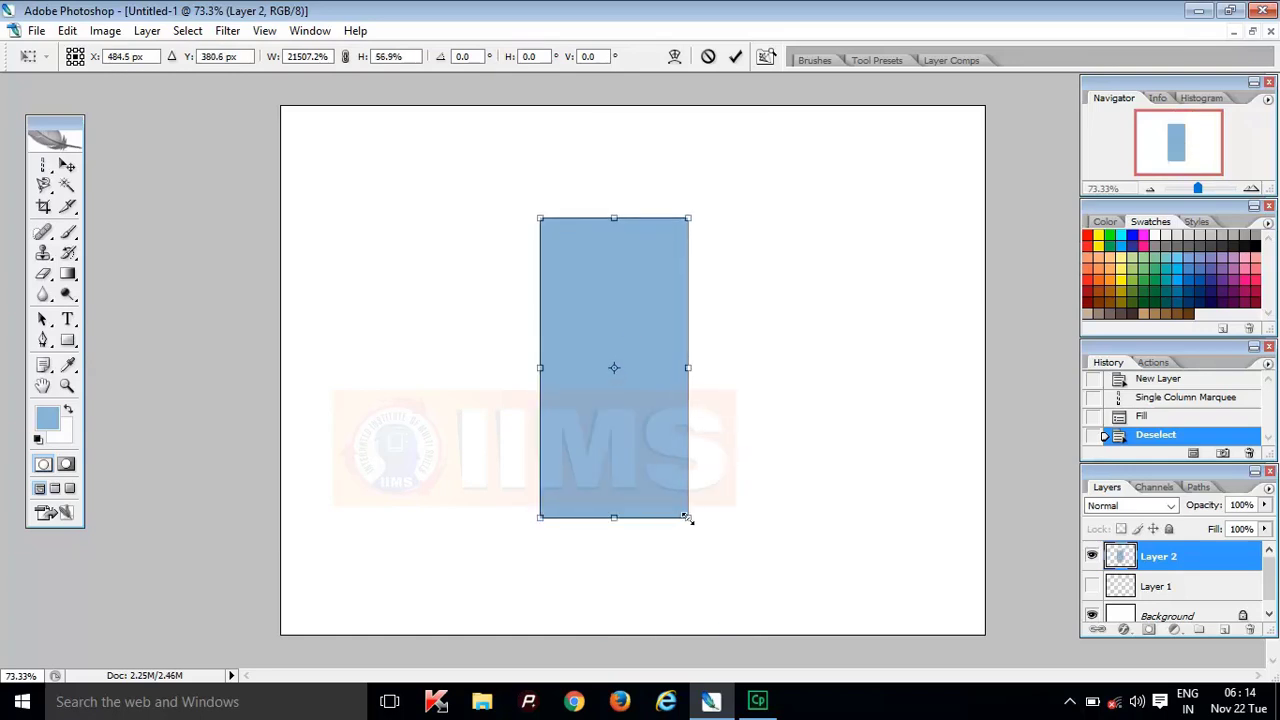
pyautogui.moveTo(688, 518); pyautogui.dragTo(843, 519)
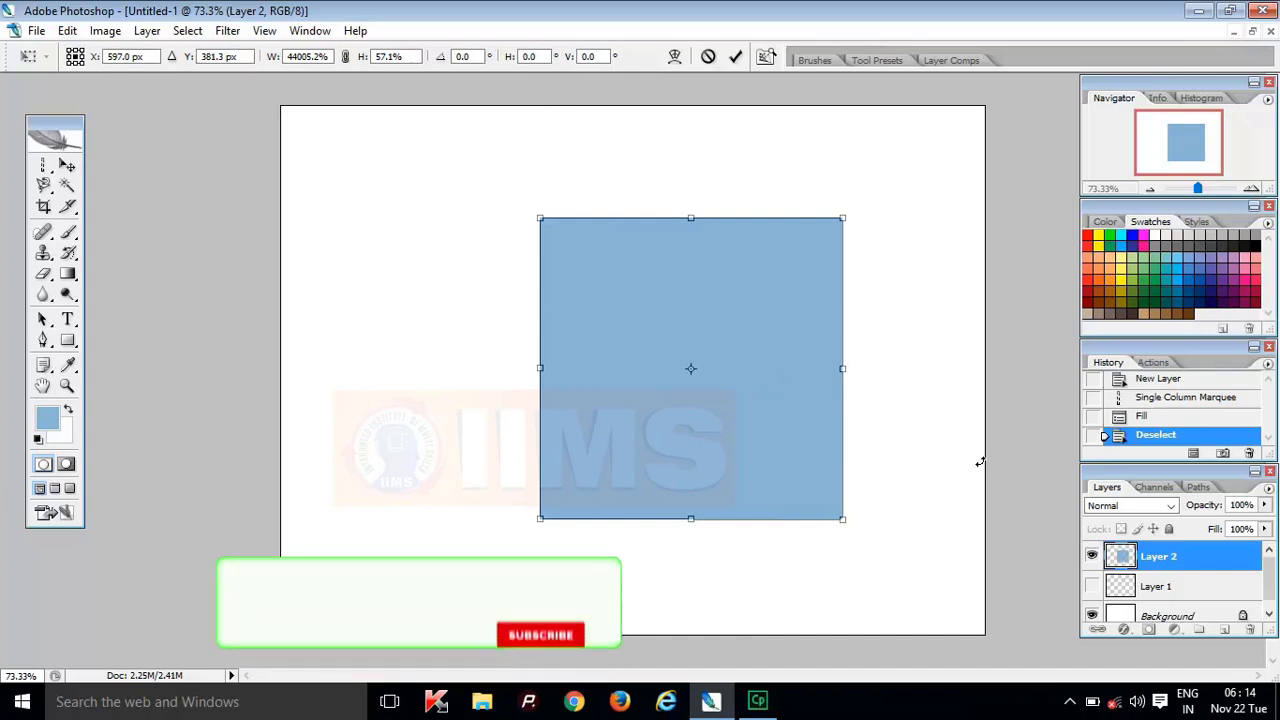
pyautogui.click(732, 57)
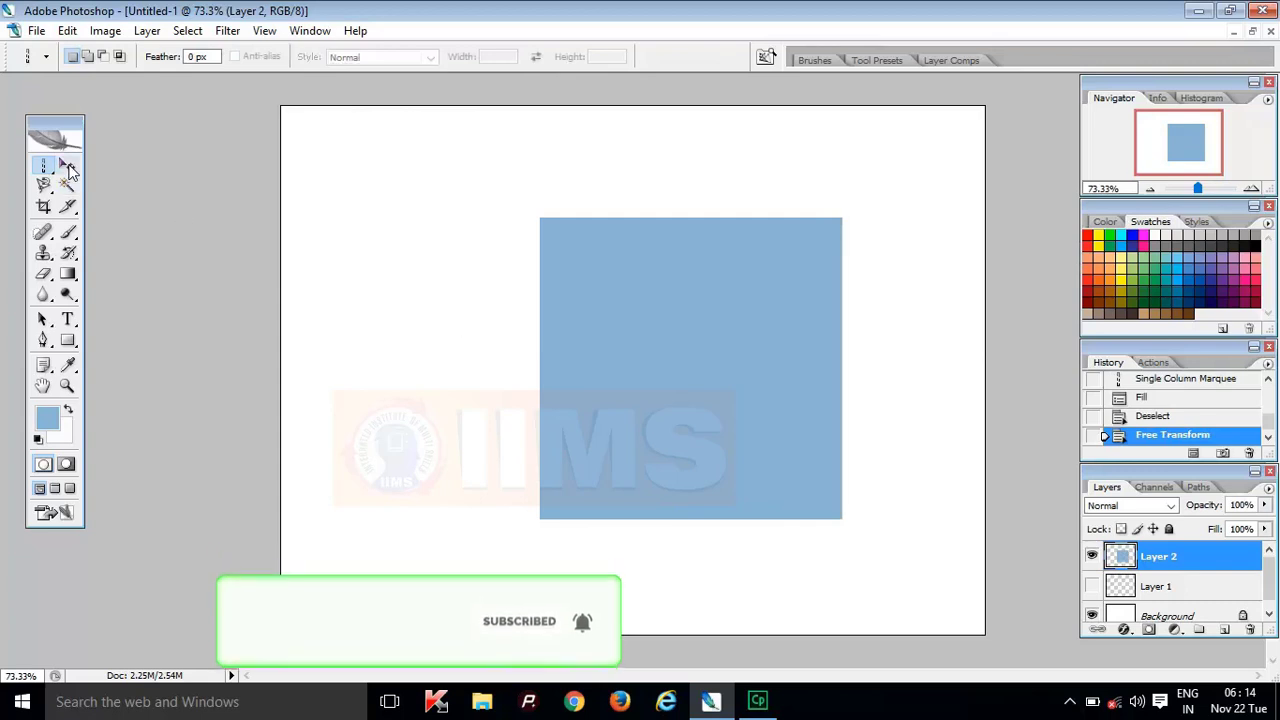
pyautogui.press('v')
pyautogui.moveTo(791, 429); pyautogui.dragTo(670, 443)
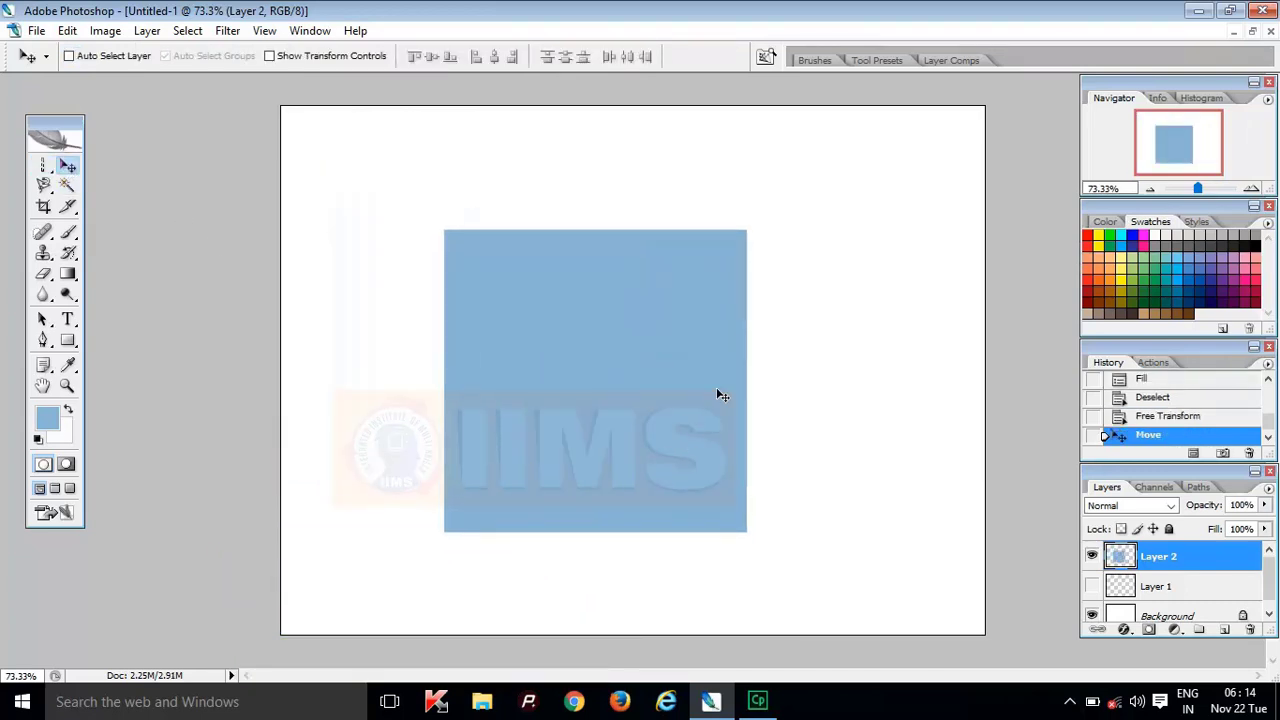